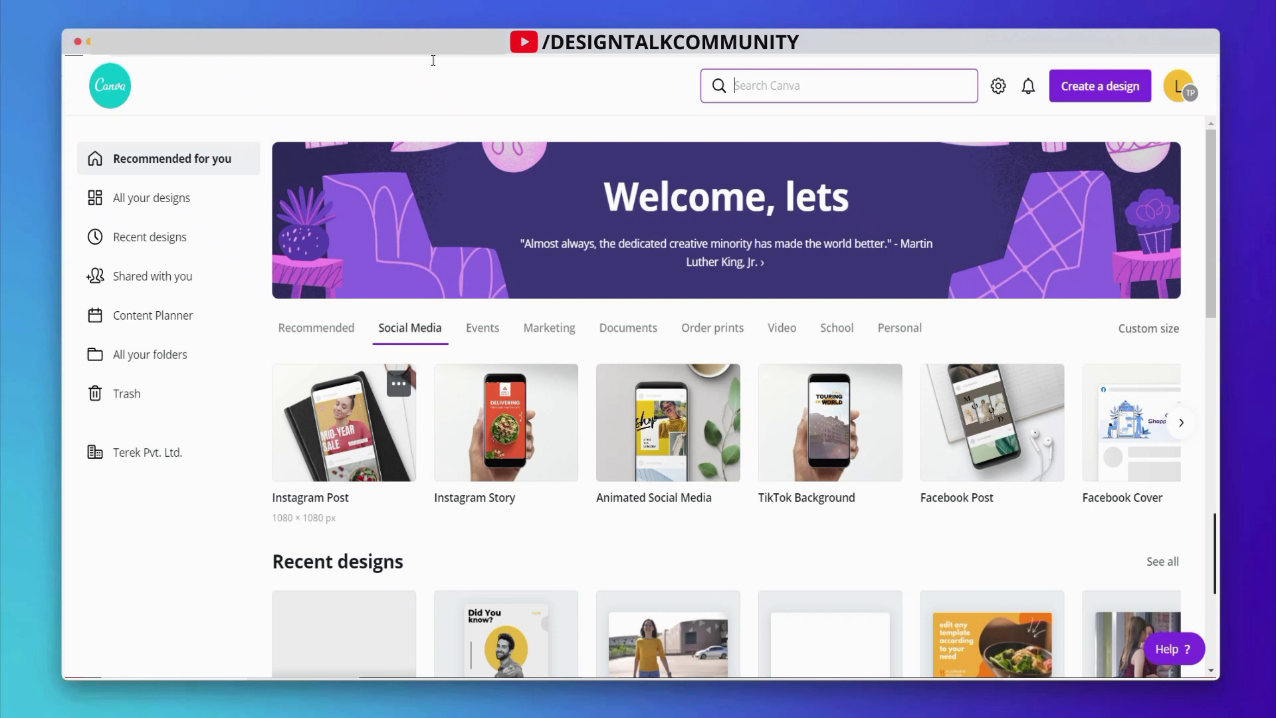
Step: Create an Instagram Post titled 'instagram post' and turn on page margins
click(754, 95)
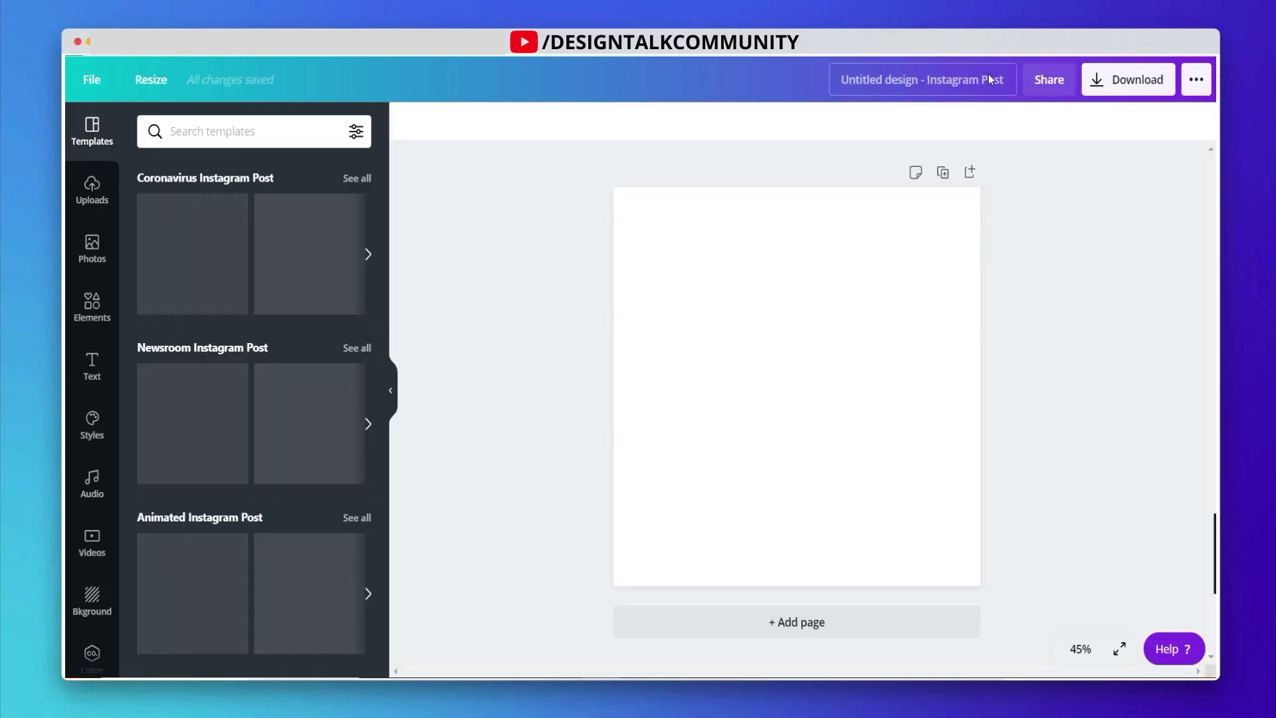
click(988, 77)
key(BackSpace)
text(instagram post)
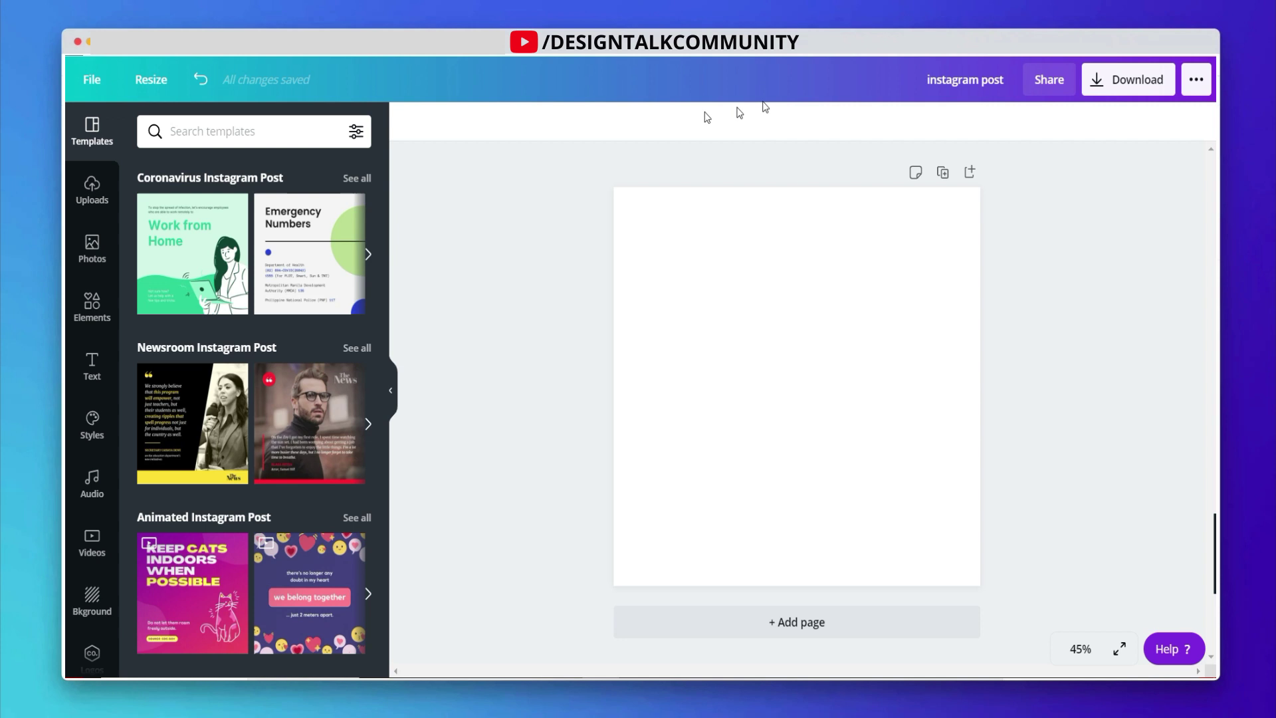
click(103, 77)
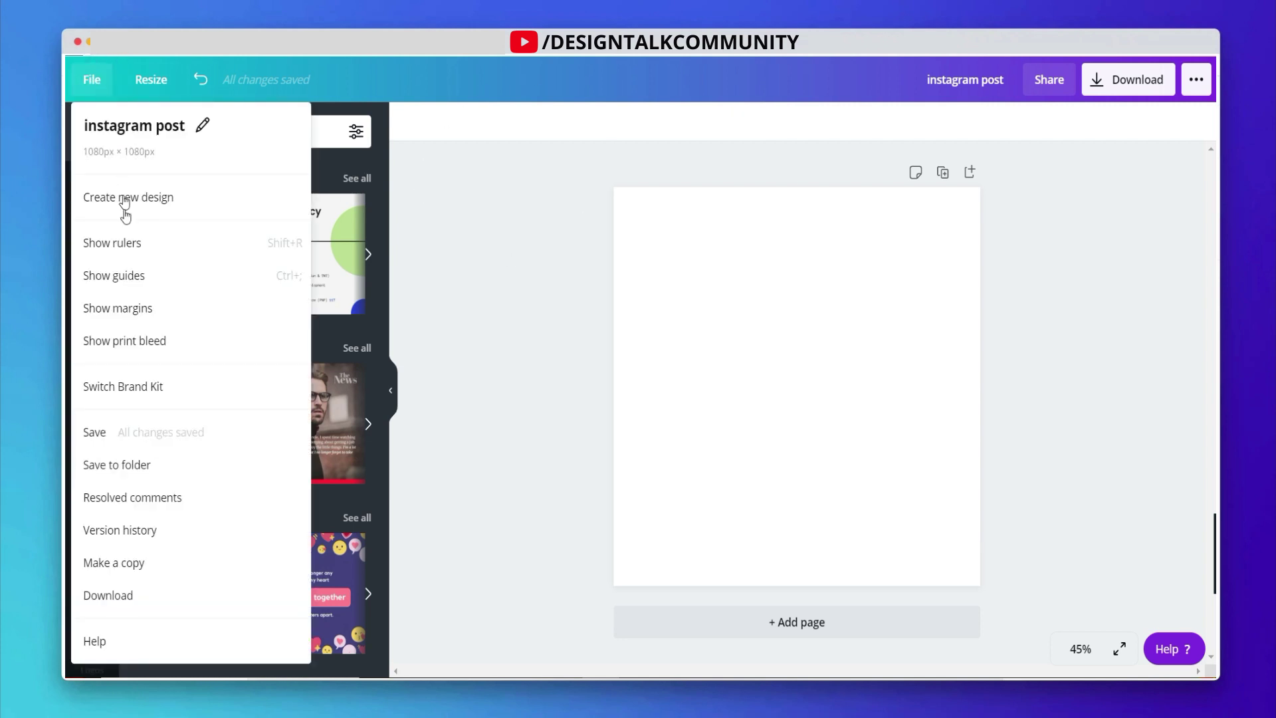
click(119, 309)
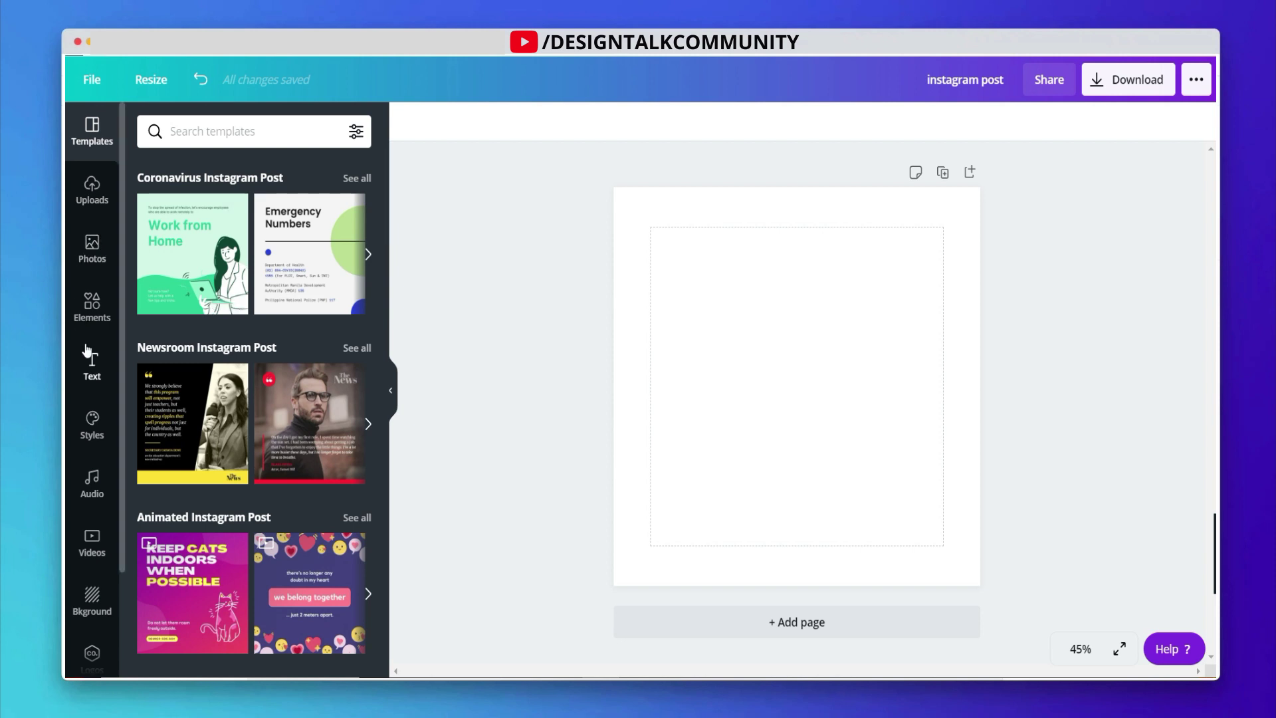
Step: Fill the page background with light grey #EDF0F2 sampled with the eyedropper
click(645, 243)
click(406, 129)
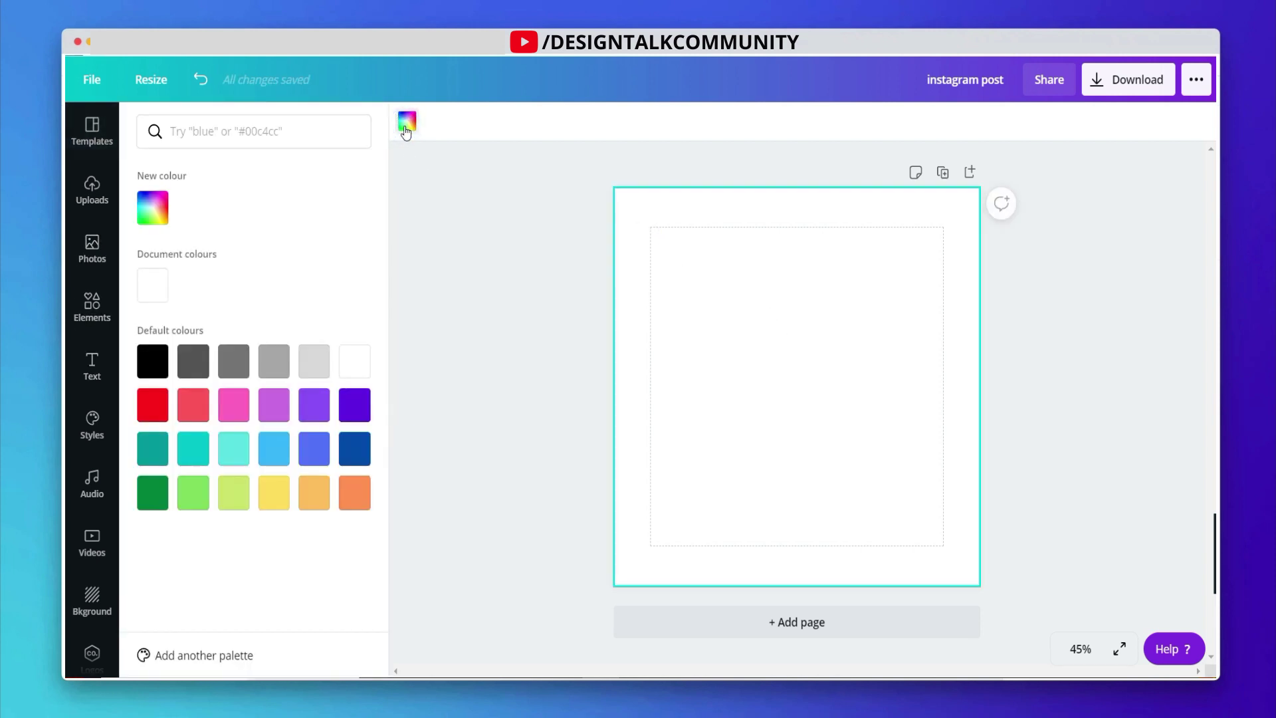
click(153, 214)
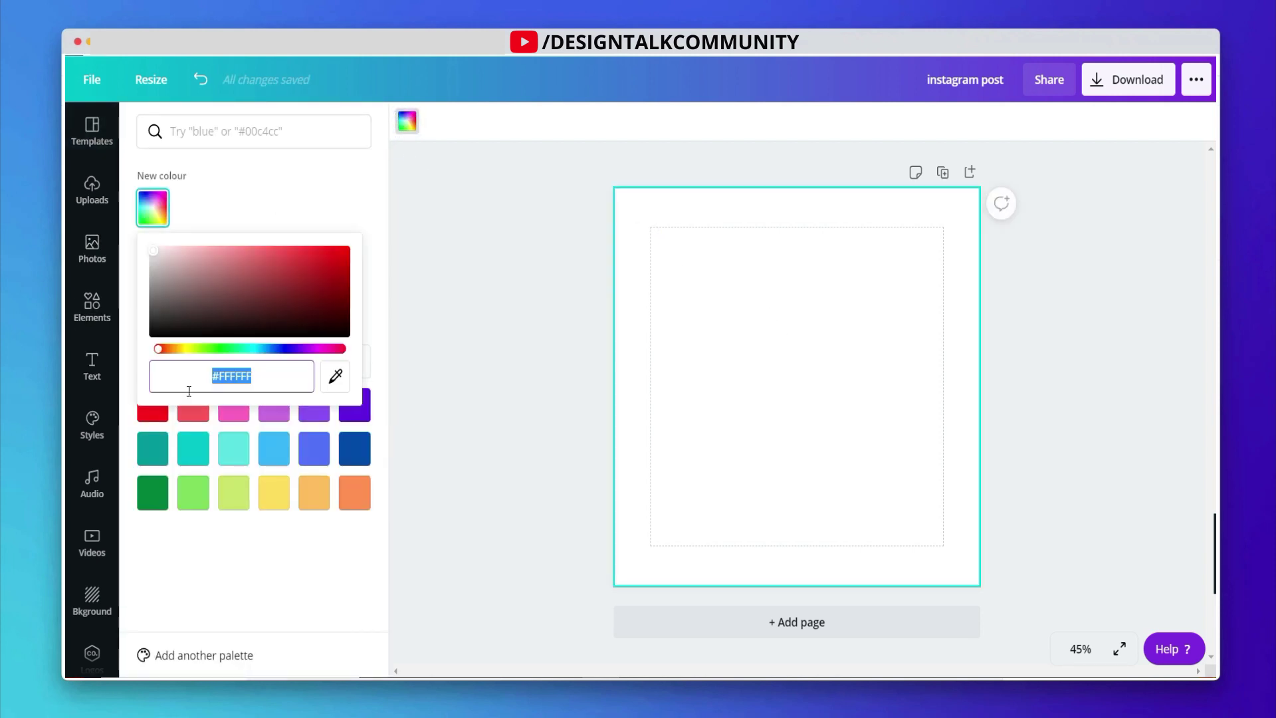
click(335, 377)
click(529, 242)
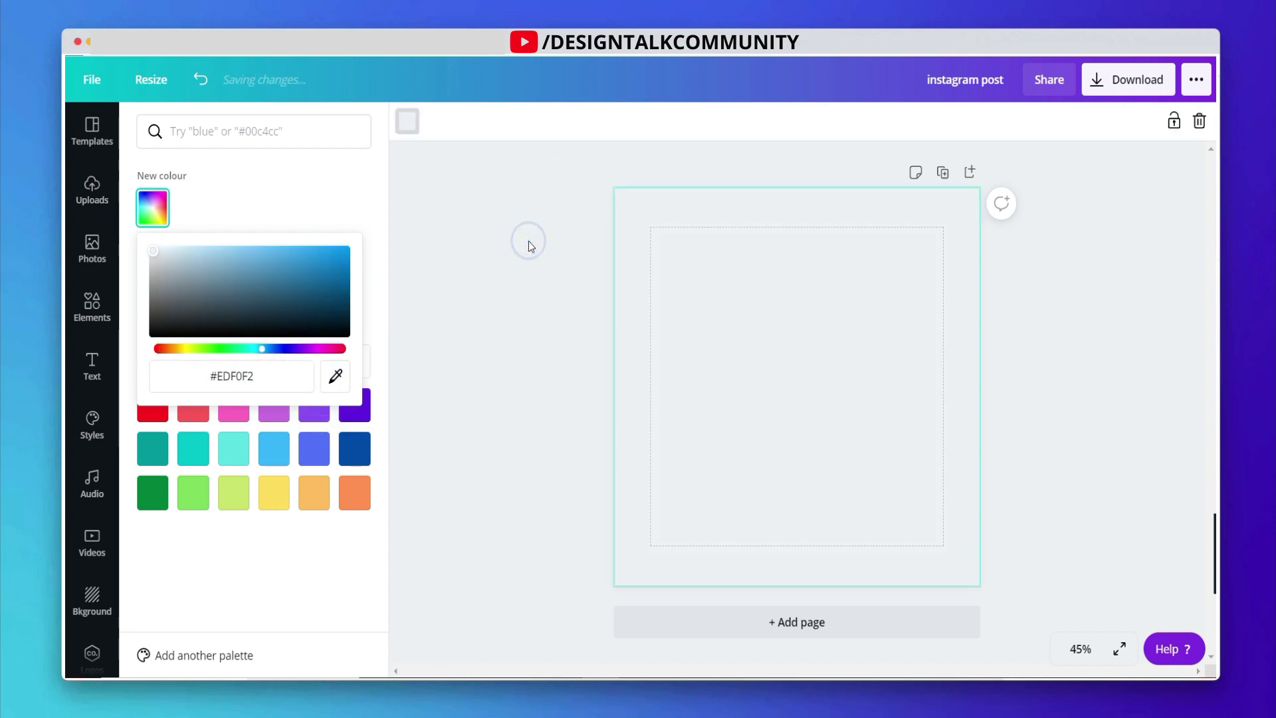
click(1037, 466)
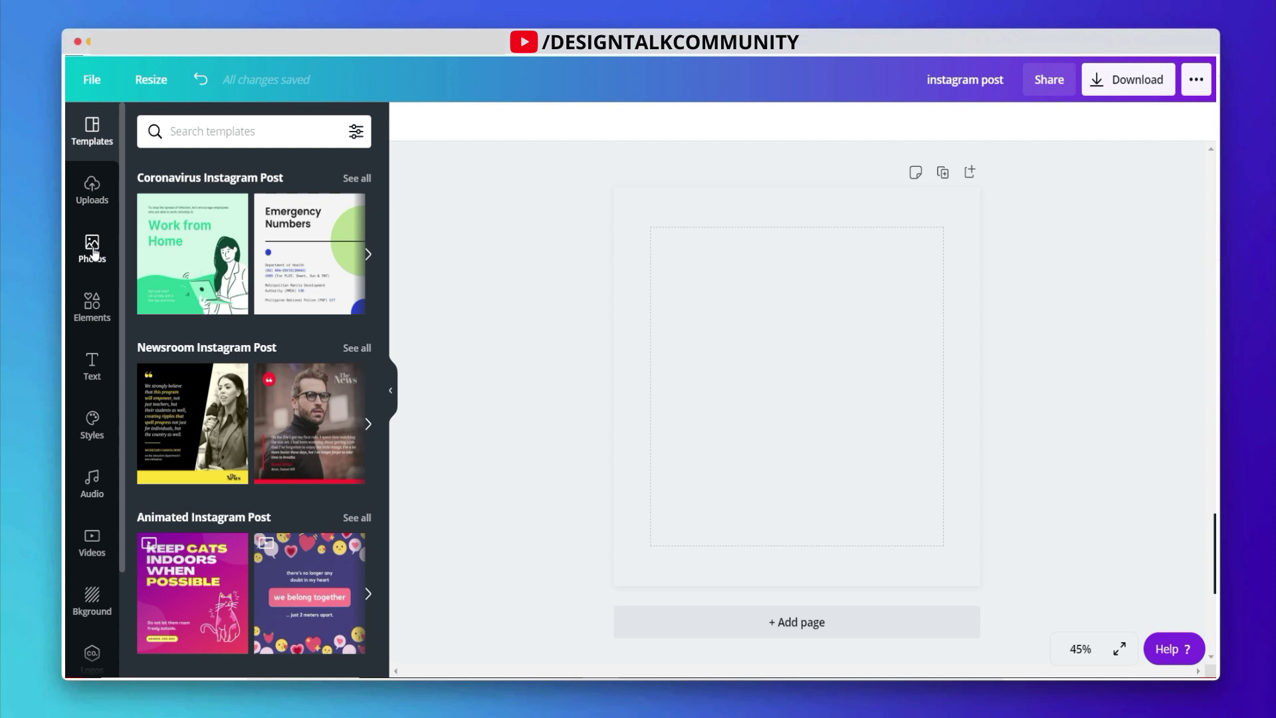
Step: Add a circle, centre it on the page and colour it yellow #E6B938
click(93, 310)
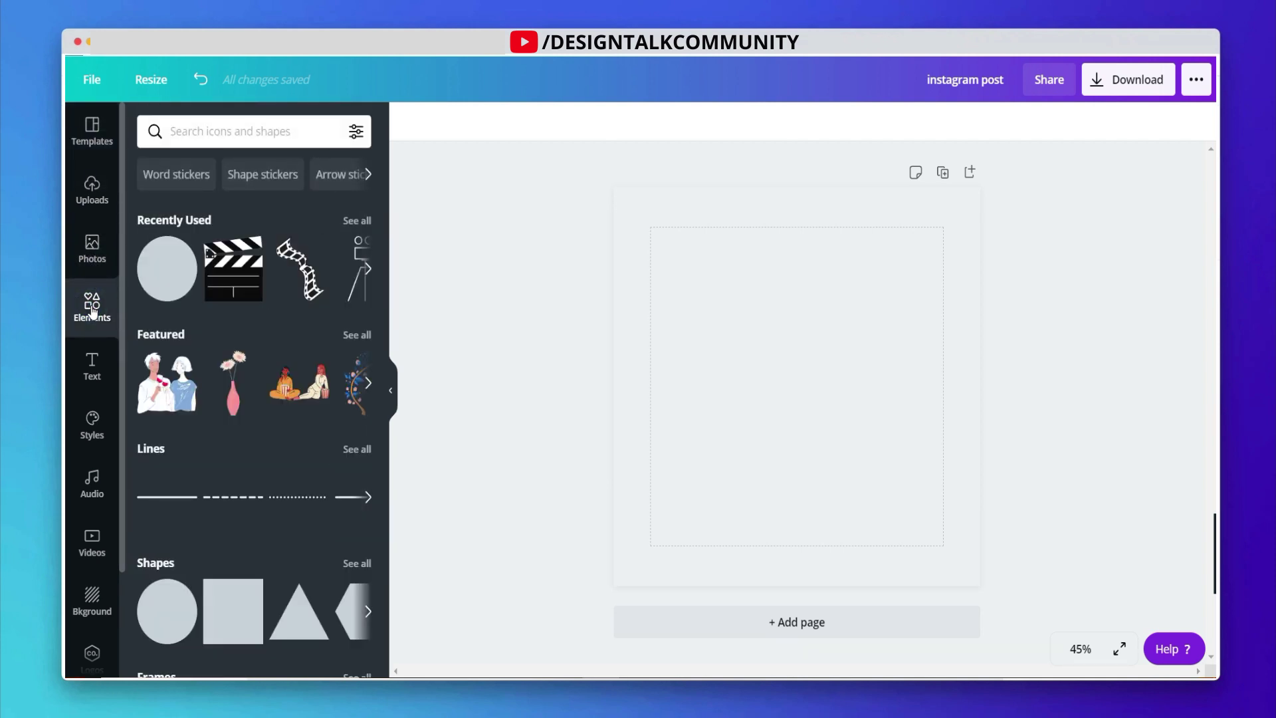
click(167, 268)
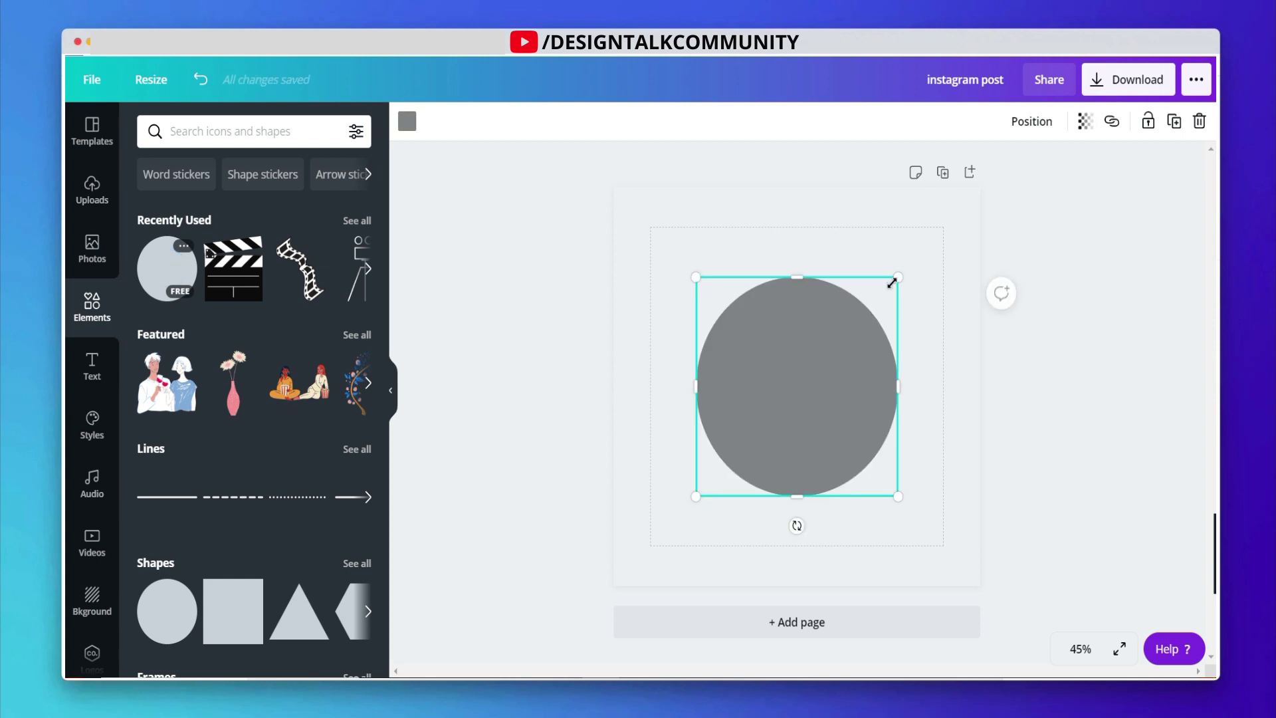
drag(839, 353, 834, 348)
drag(784, 422, 816, 382)
click(407, 121)
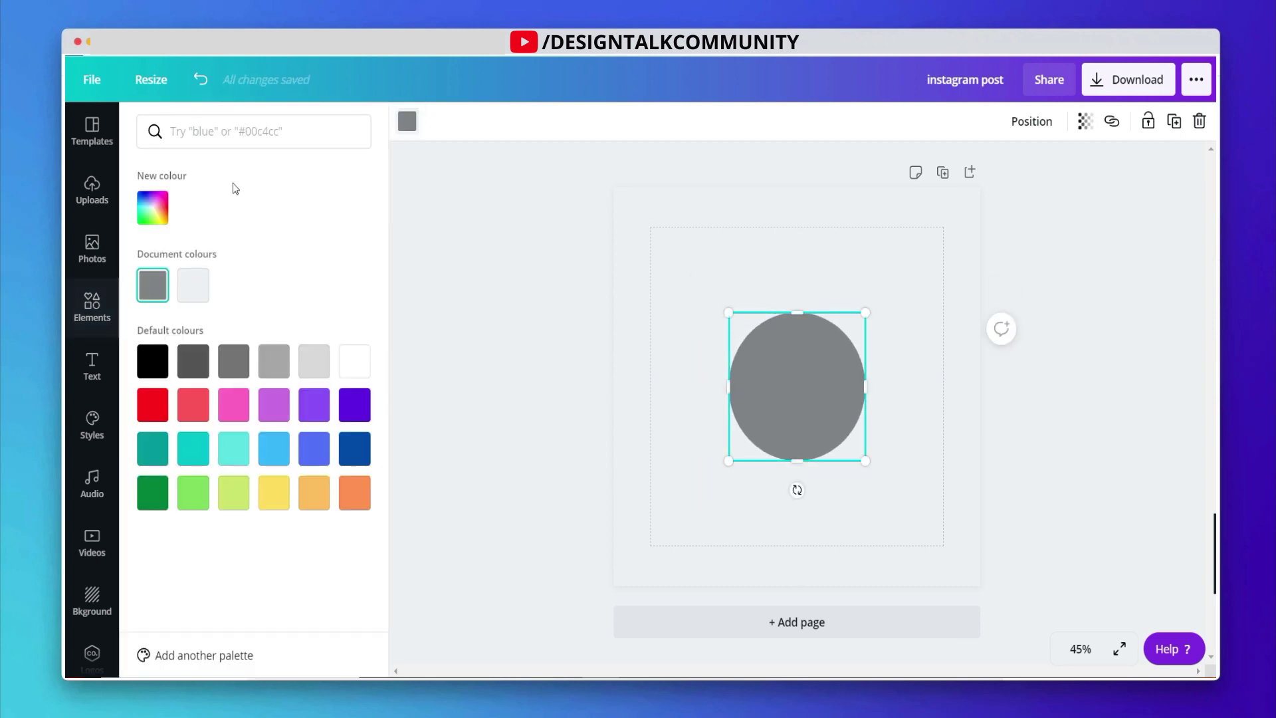
click(147, 208)
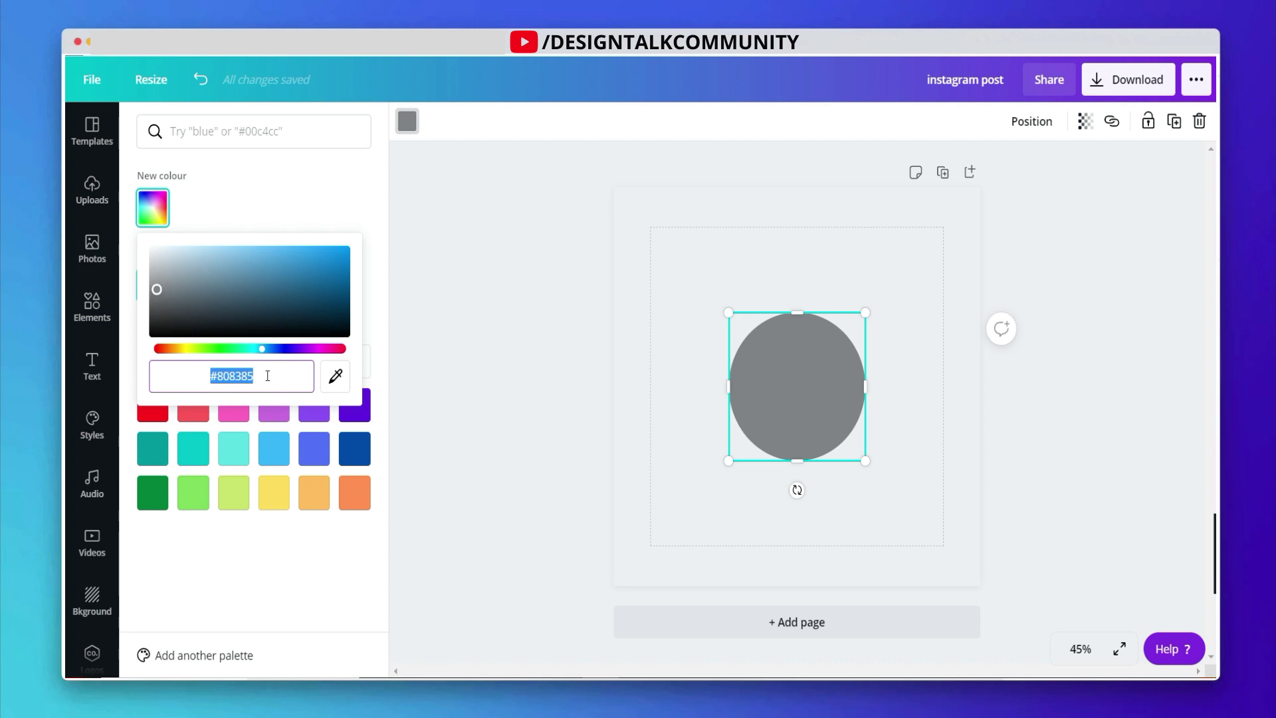
drag(258, 376, 202, 378)
text(#E6B938)
click(565, 293)
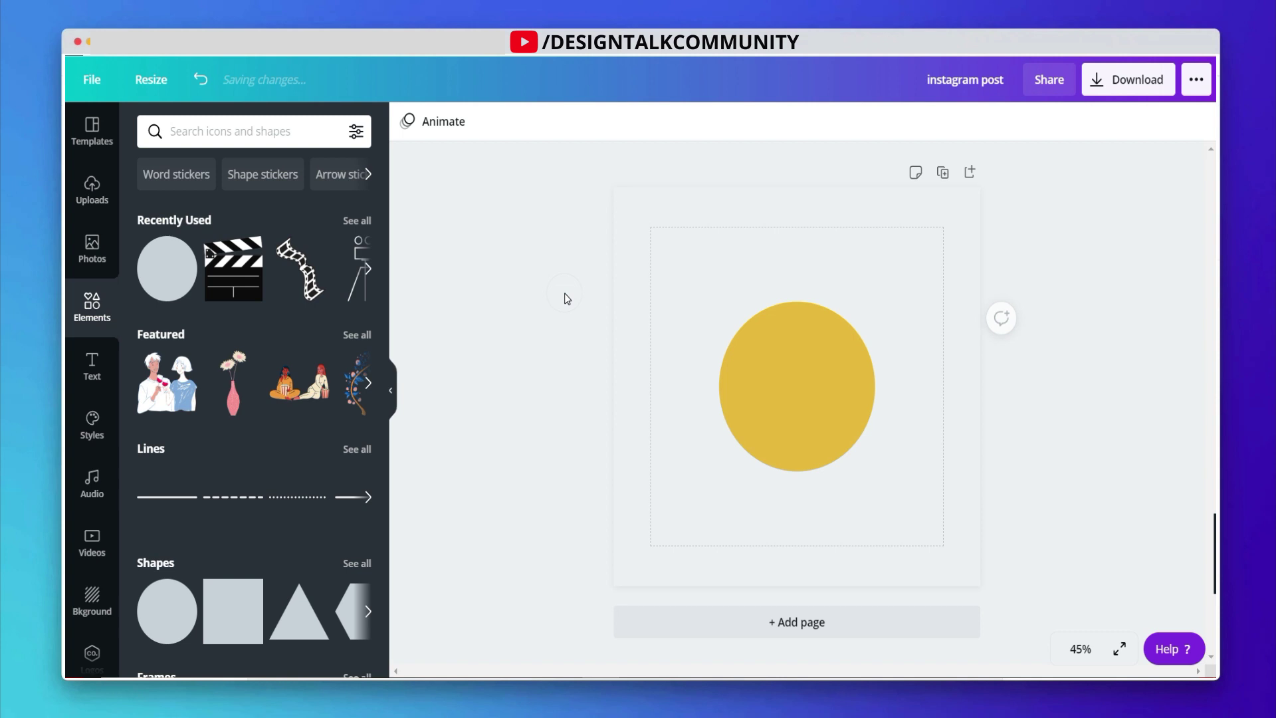
Step: Make a small light-grey circle peeking half off the top-right edge
click(798, 475)
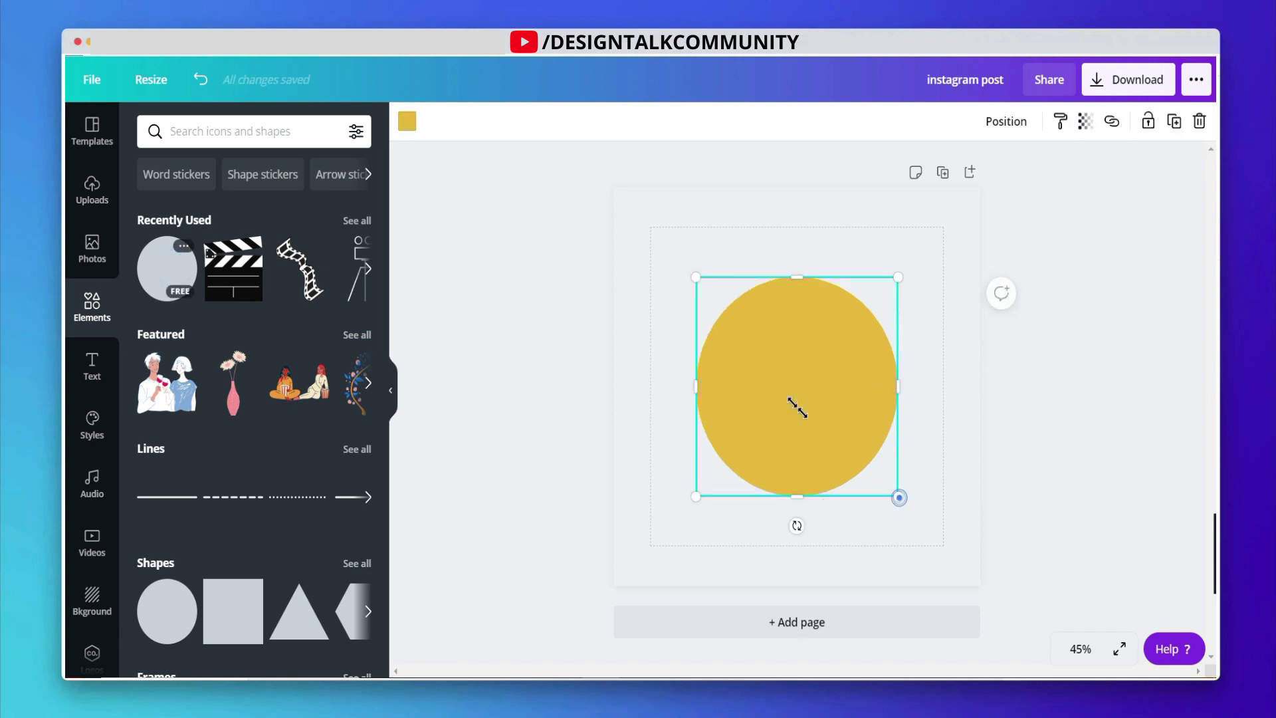
drag(900, 497, 758, 345)
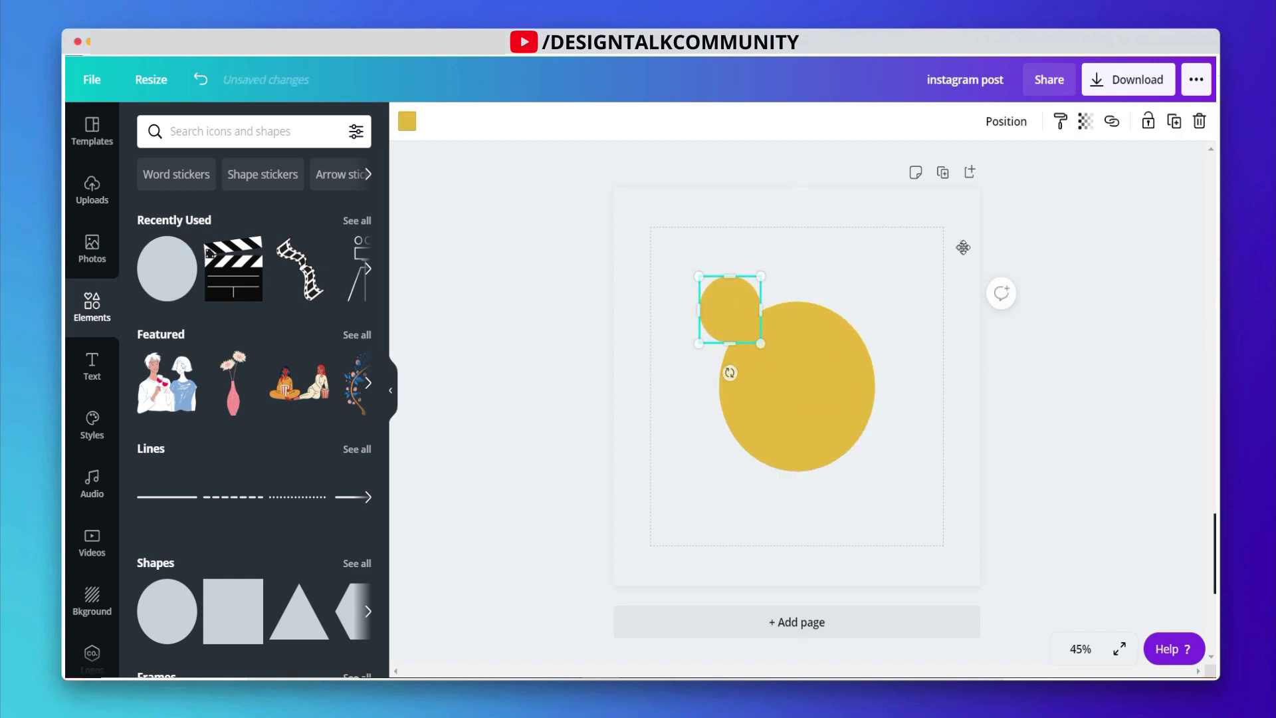
drag(963, 247, 957, 259)
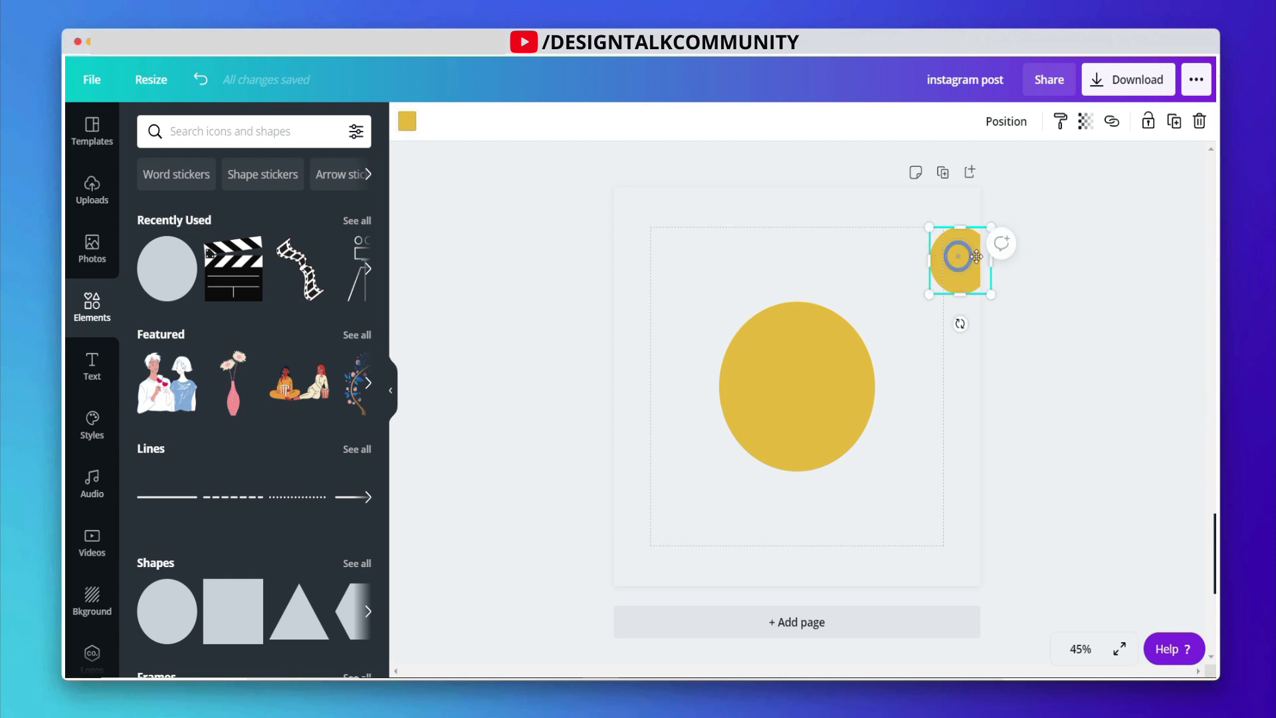
drag(975, 257, 996, 256)
click(407, 121)
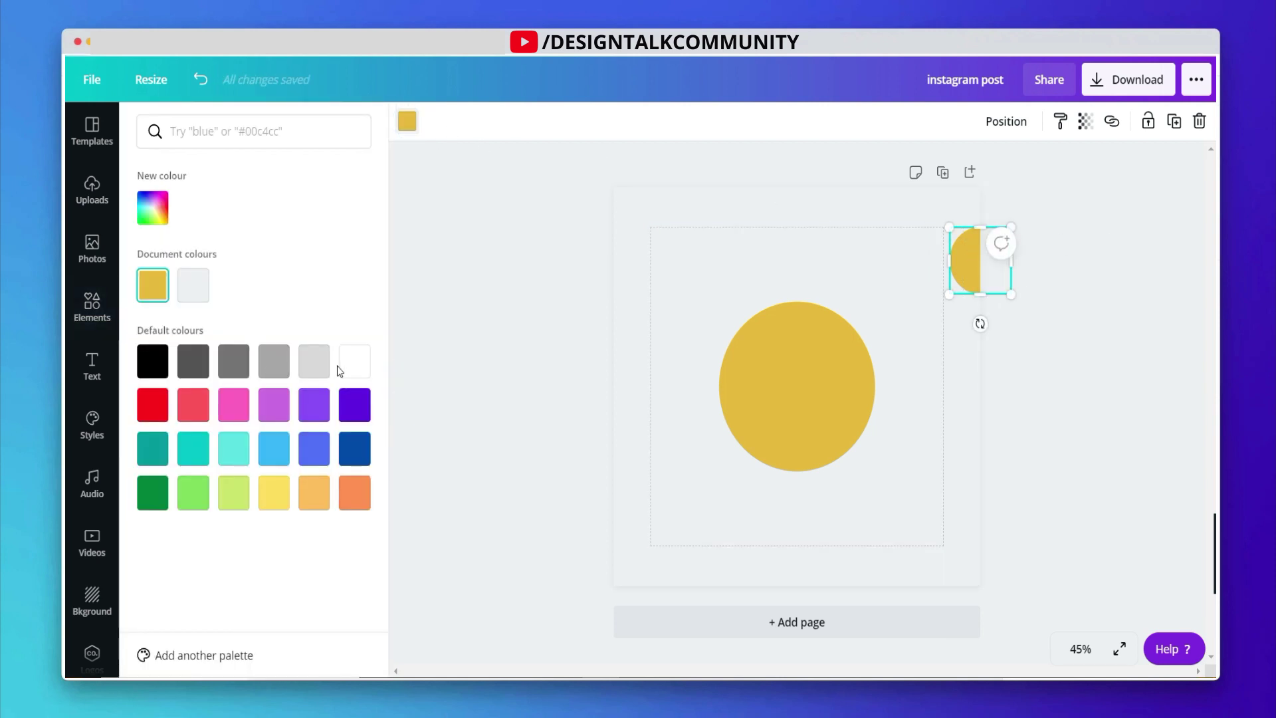
click(1051, 350)
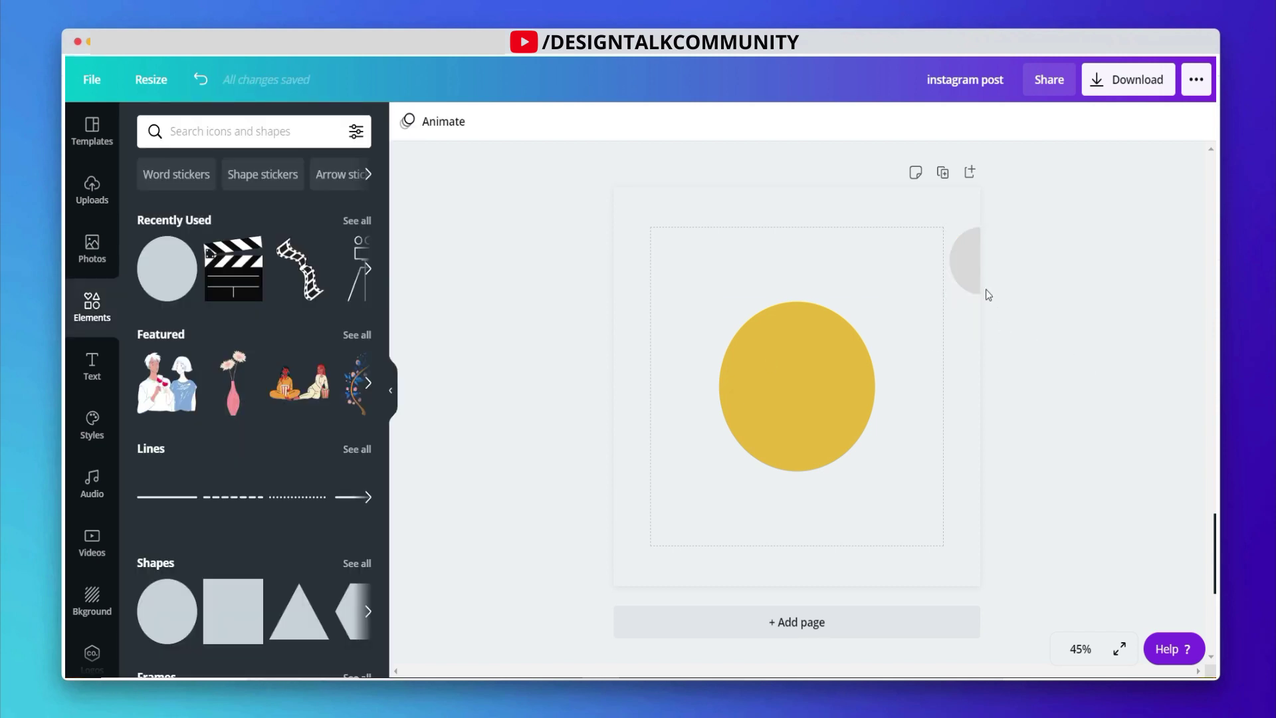
click(971, 264)
drag(1003, 270, 1009, 277)
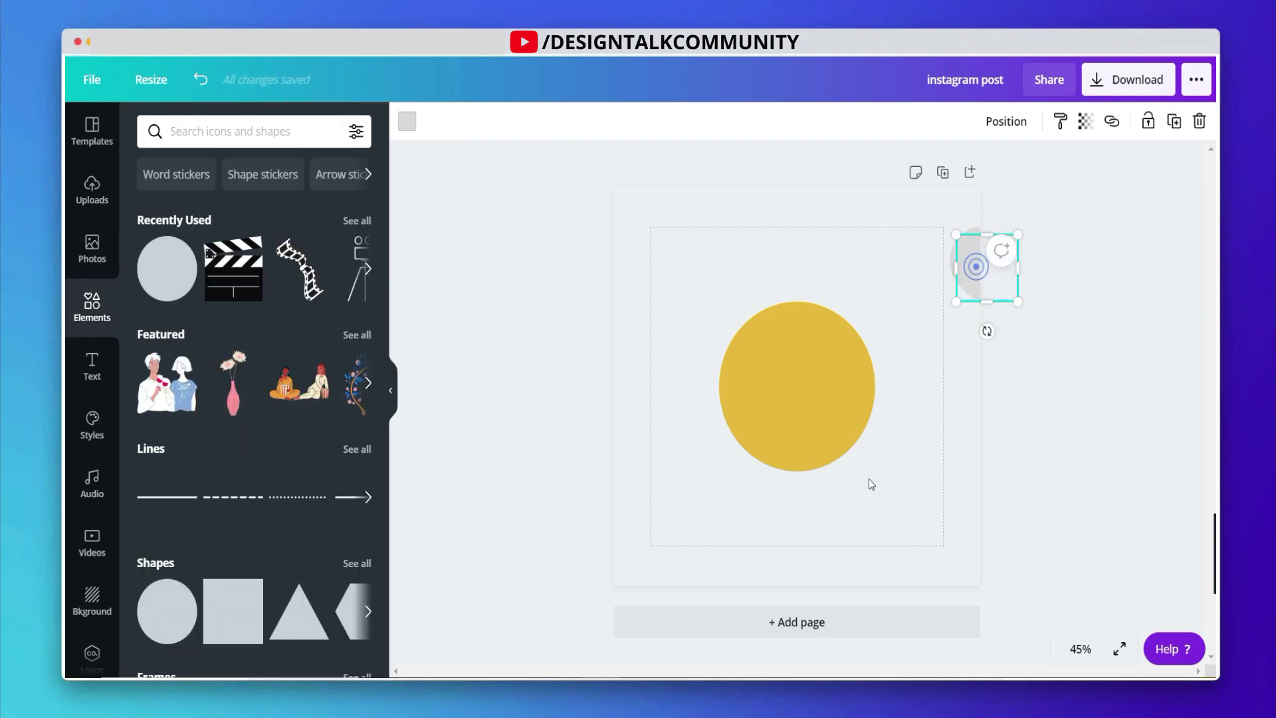
Step: Place another grey half-circle at the bottom-left edge and select it
drag(755, 606, 660, 584)
click(1202, 455)
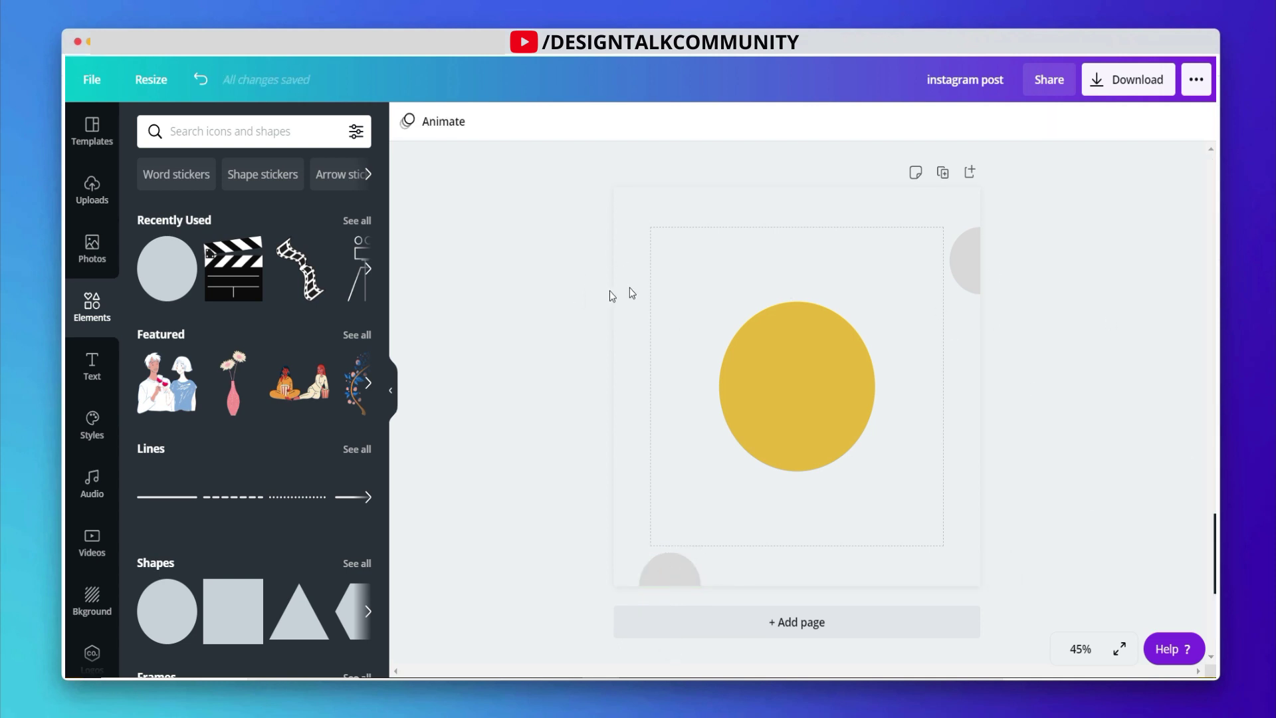
click(664, 566)
Step: Delete the bottom-left half-circle and add a short vertical line near the left margin
key(Delete)
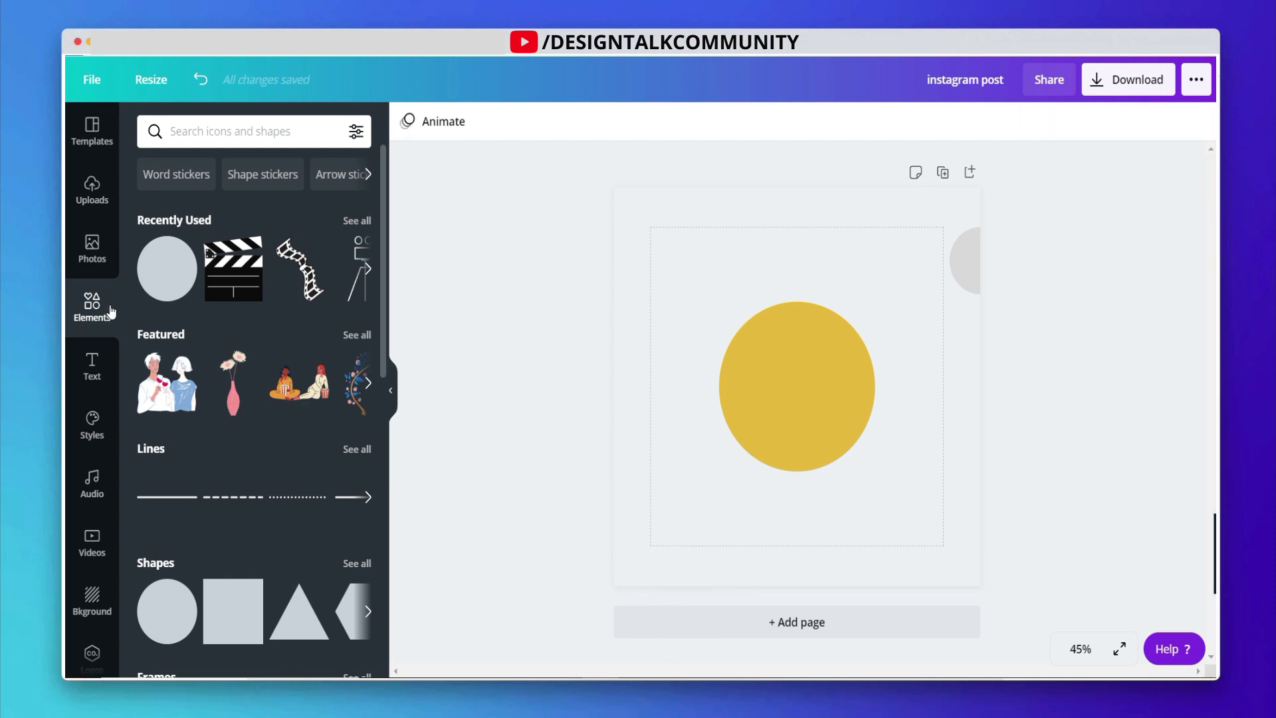
click(167, 497)
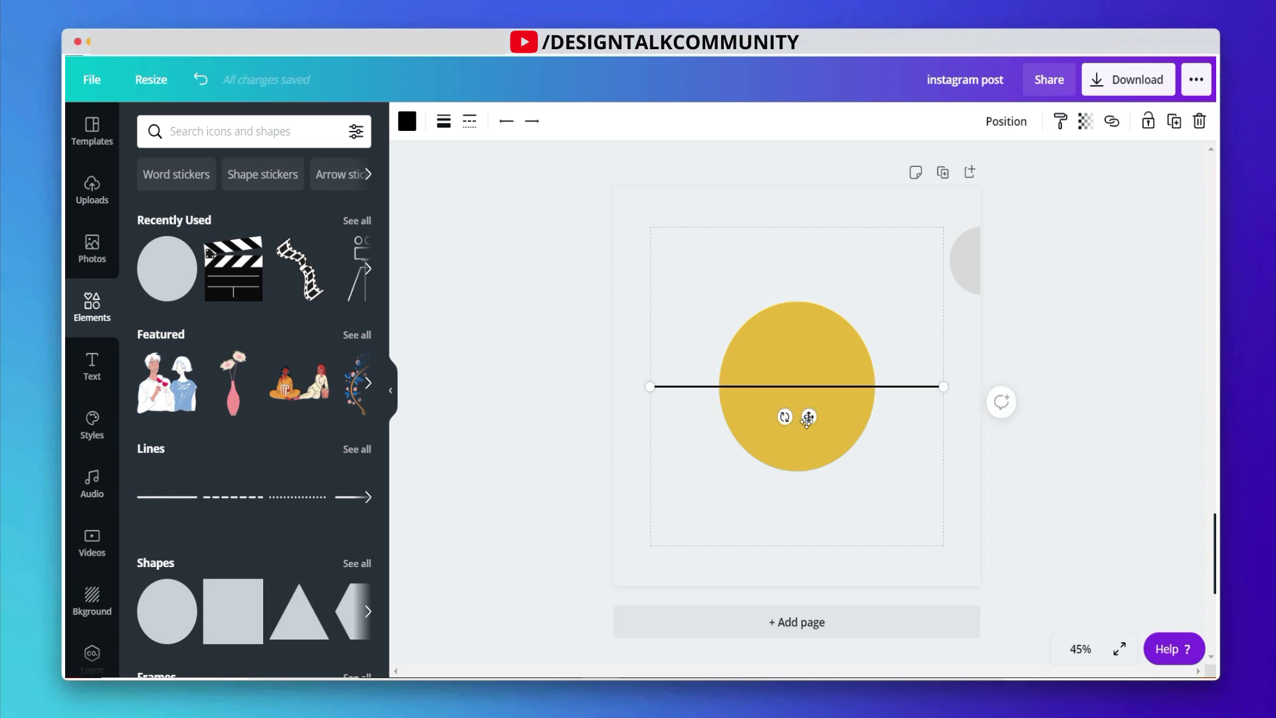
drag(781, 417, 974, 406)
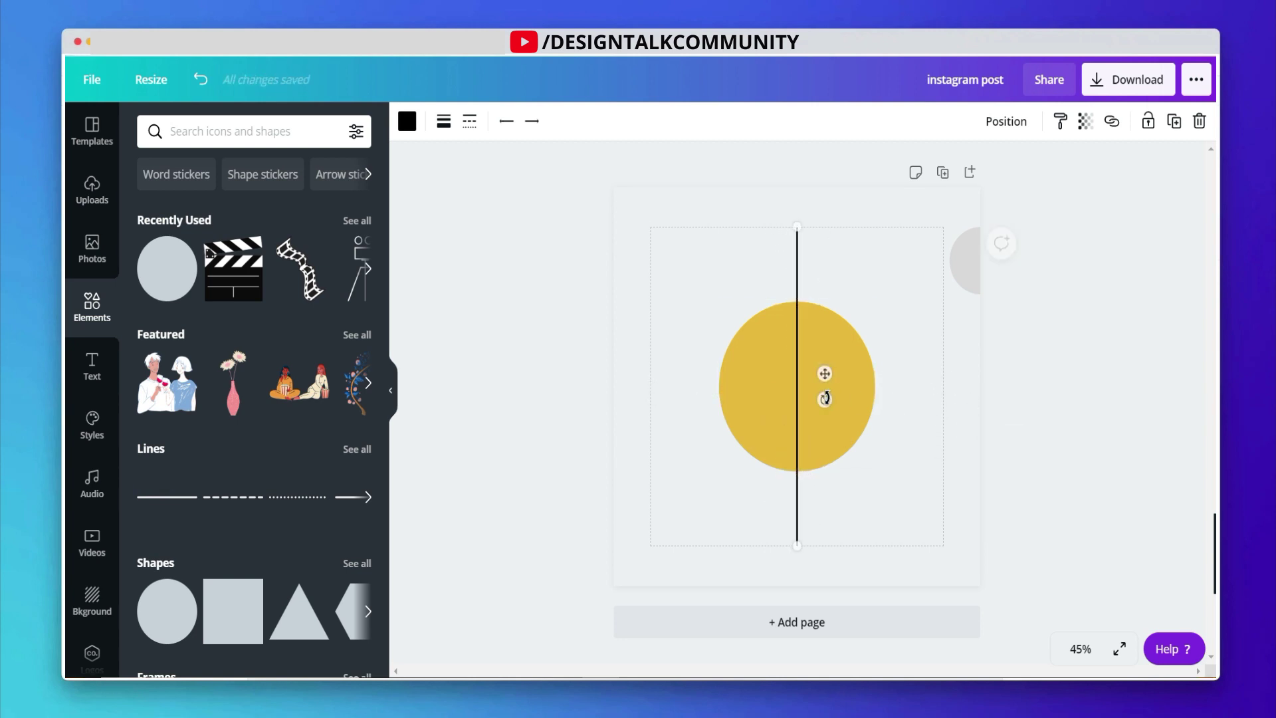
drag(824, 373, 677, 381)
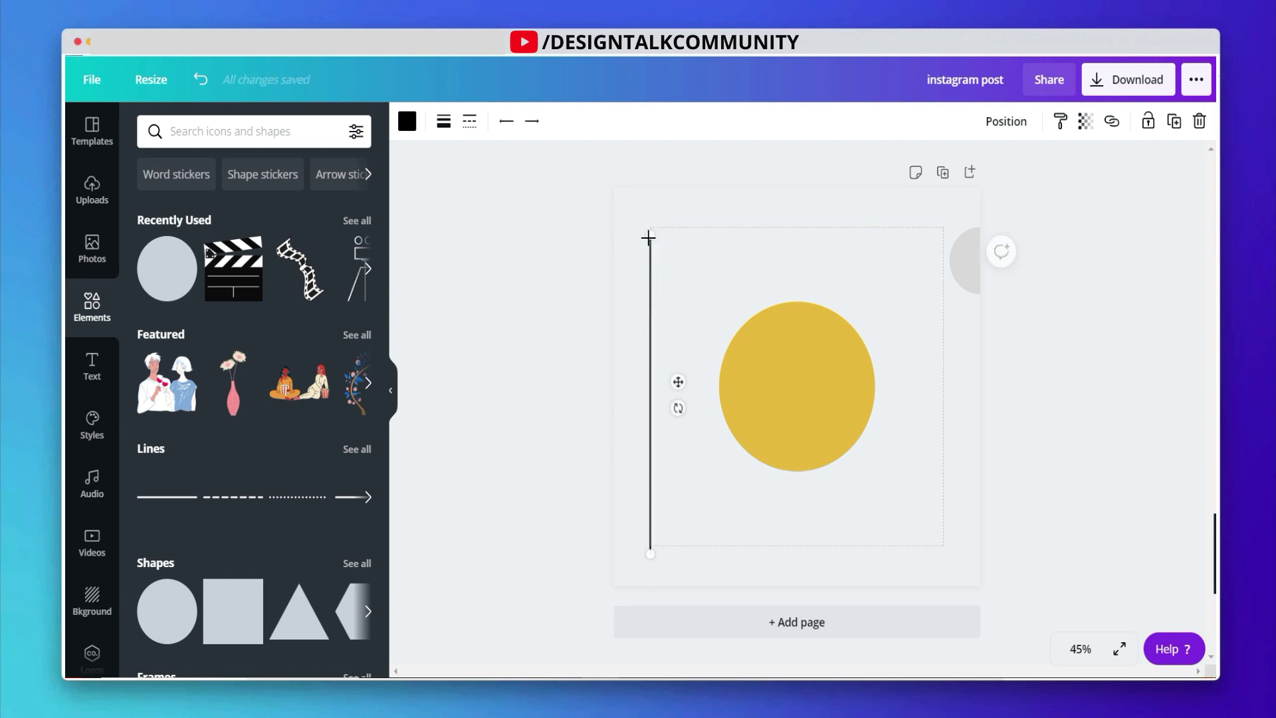
drag(648, 238, 650, 284)
drag(650, 554, 652, 486)
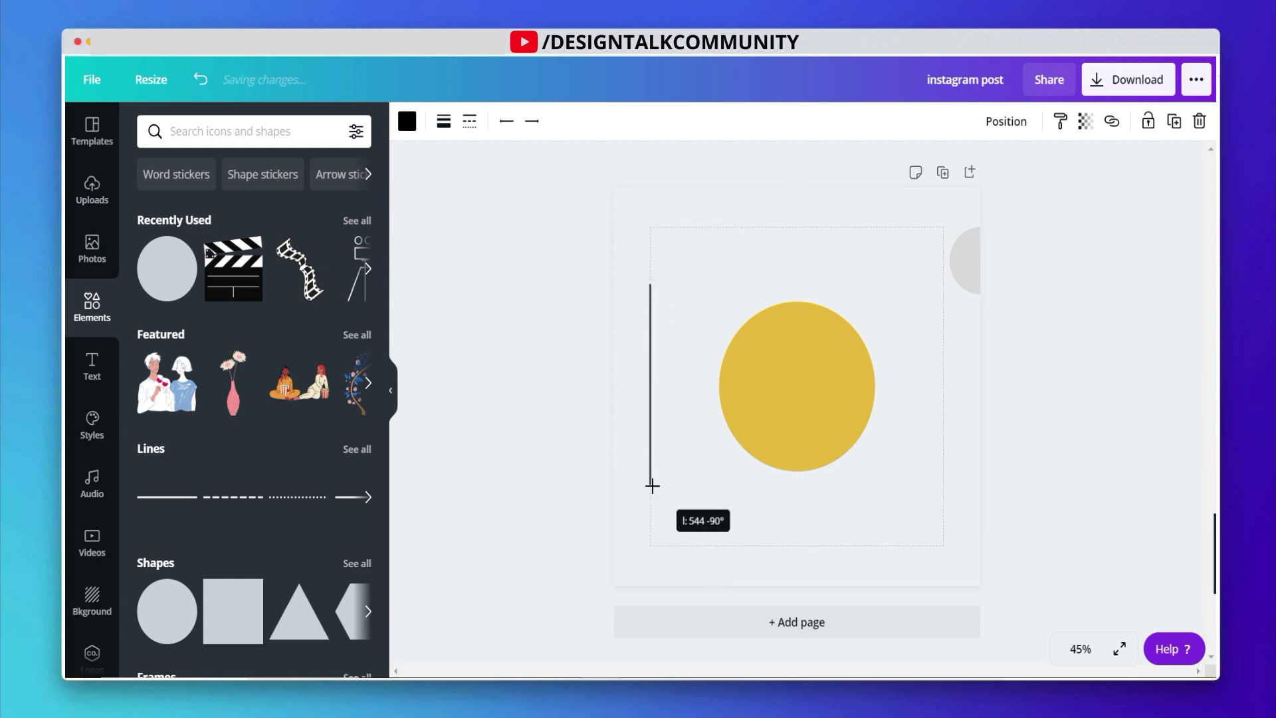
click(554, 412)
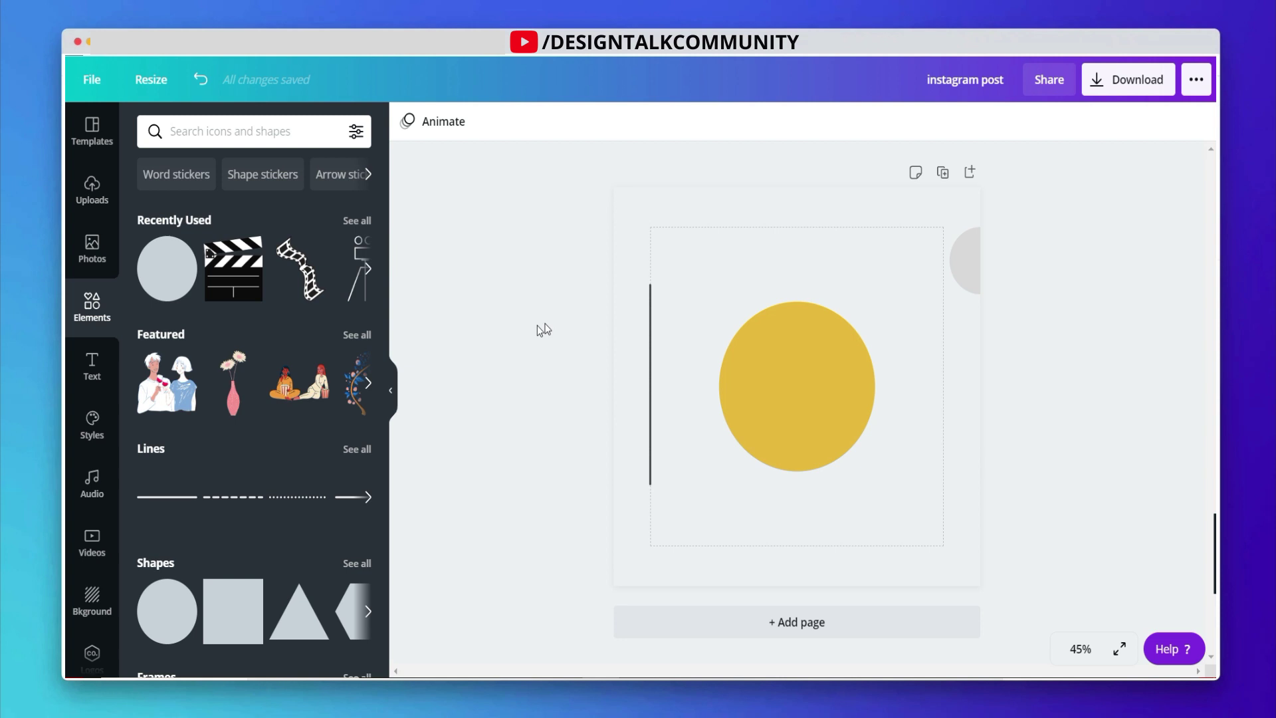
click(875, 528)
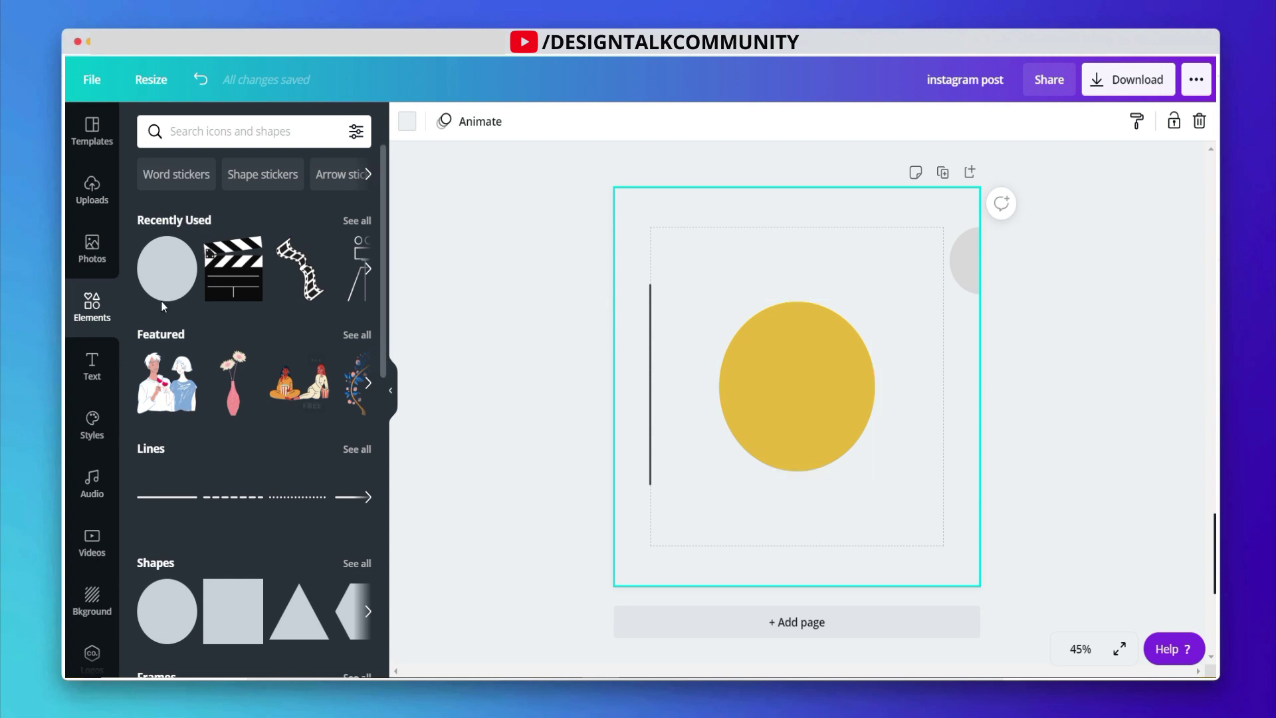
Step: Search the stock photos for 'man'
click(103, 271)
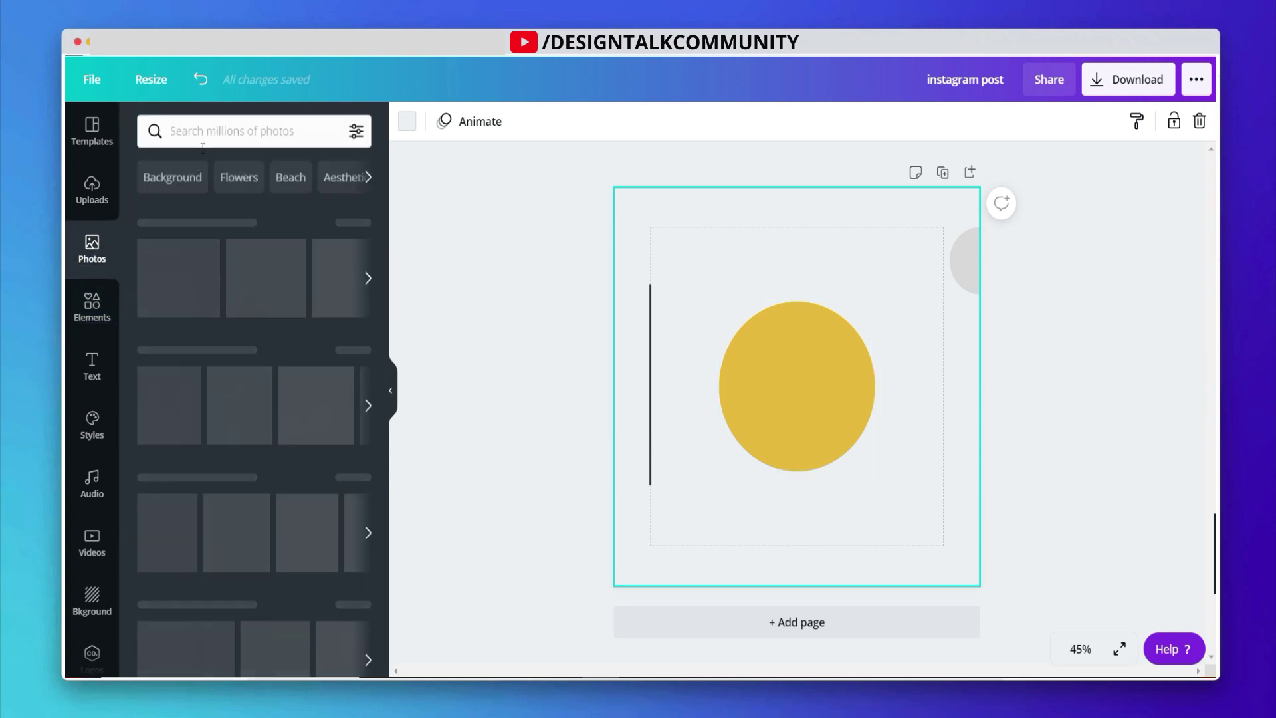
click(208, 131)
text(mn)
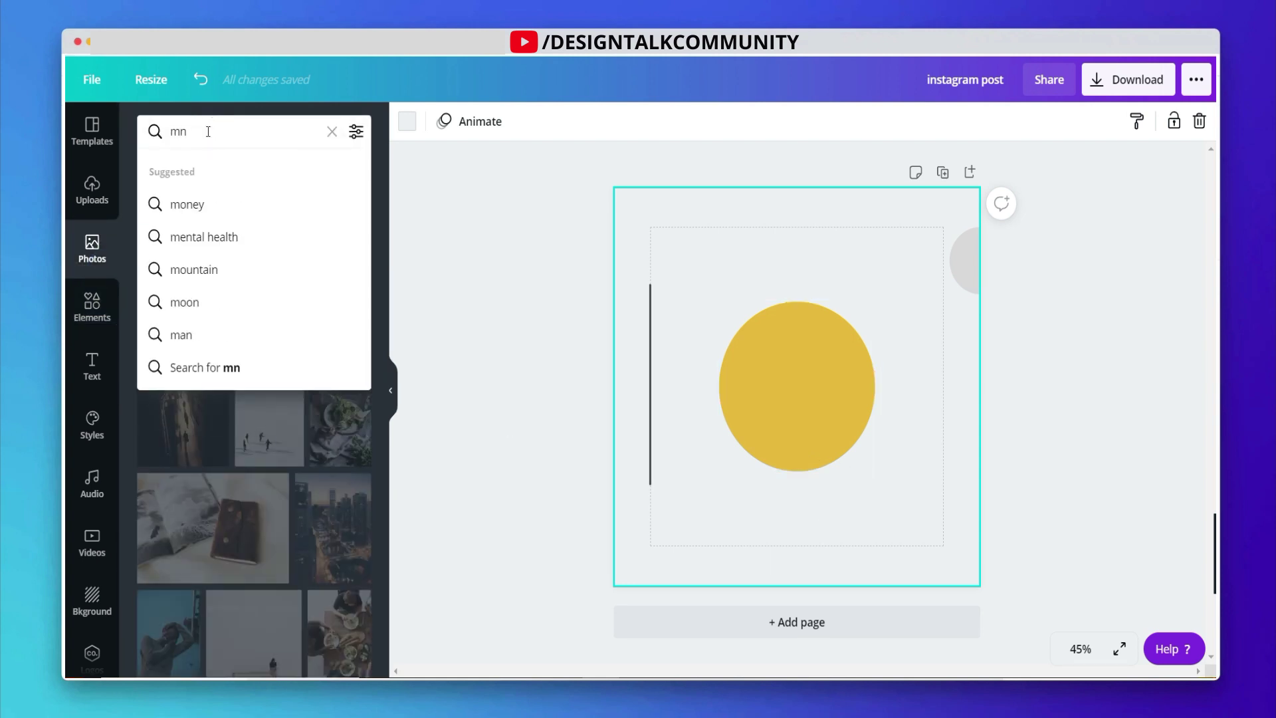
key(BackSpace)
text(an)
key(Return)
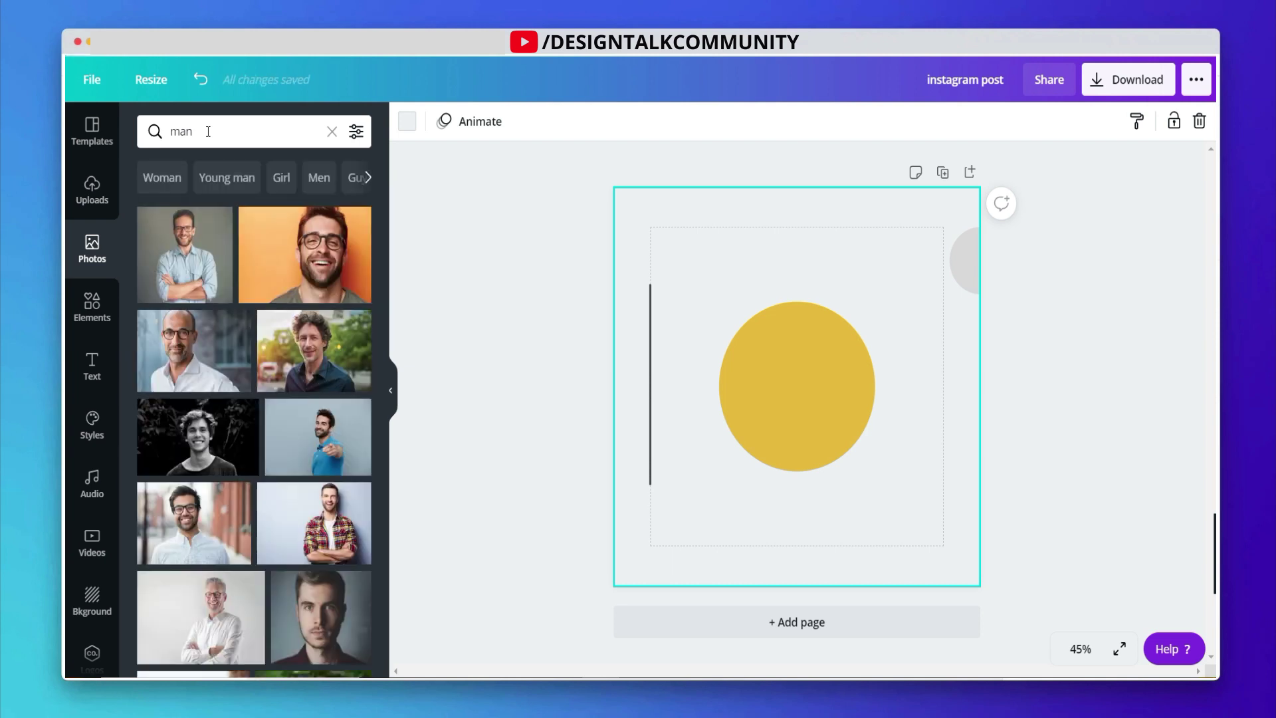
Step: Add the pointing-man photo and remove its background
click(333, 439)
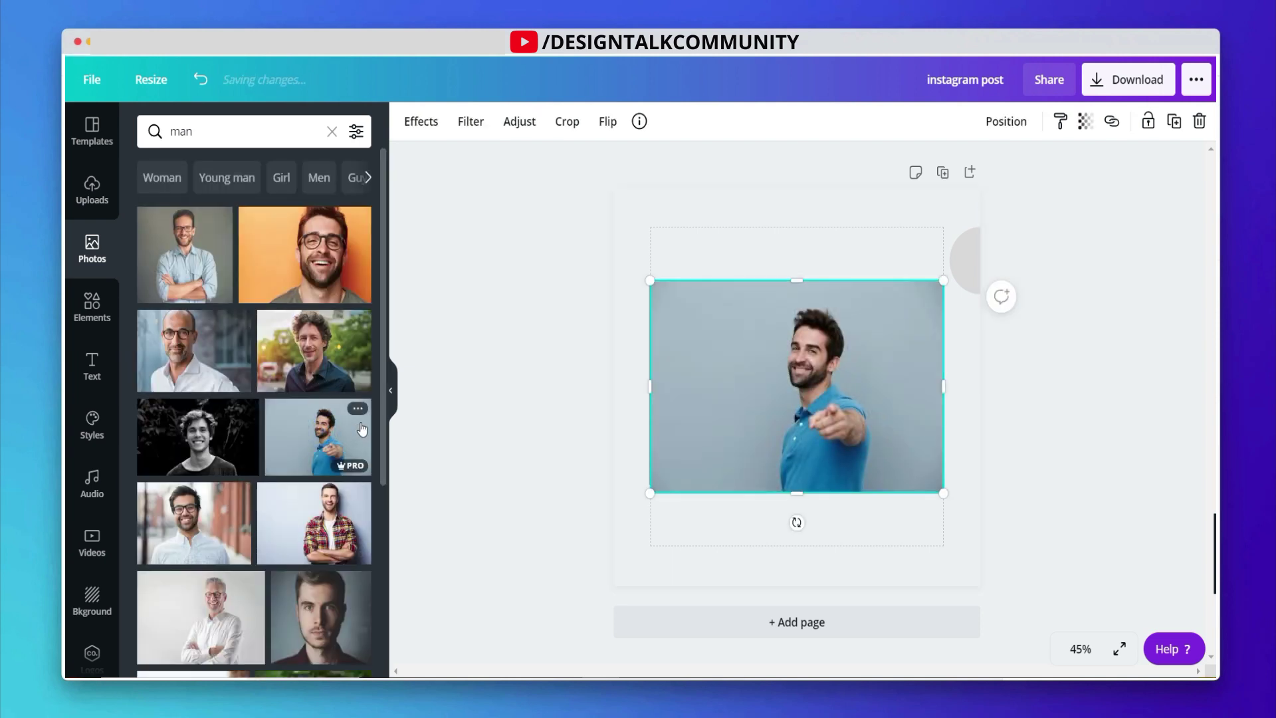
click(418, 127)
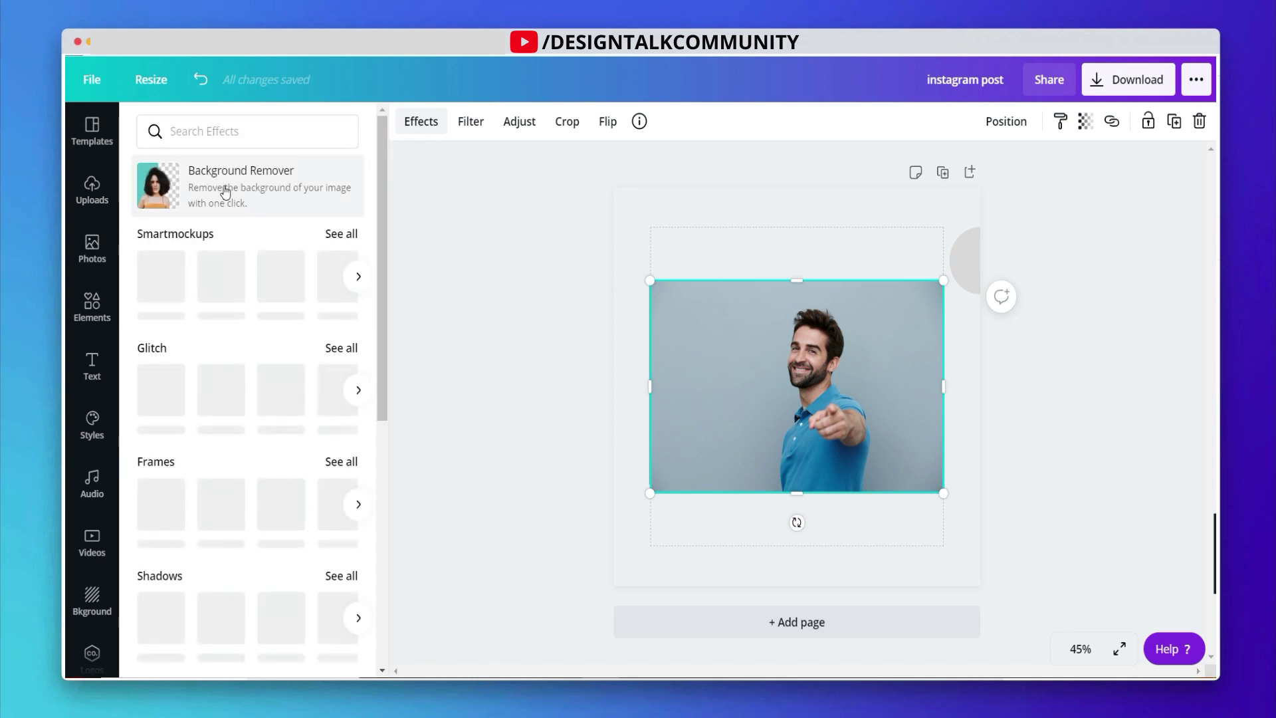
click(225, 190)
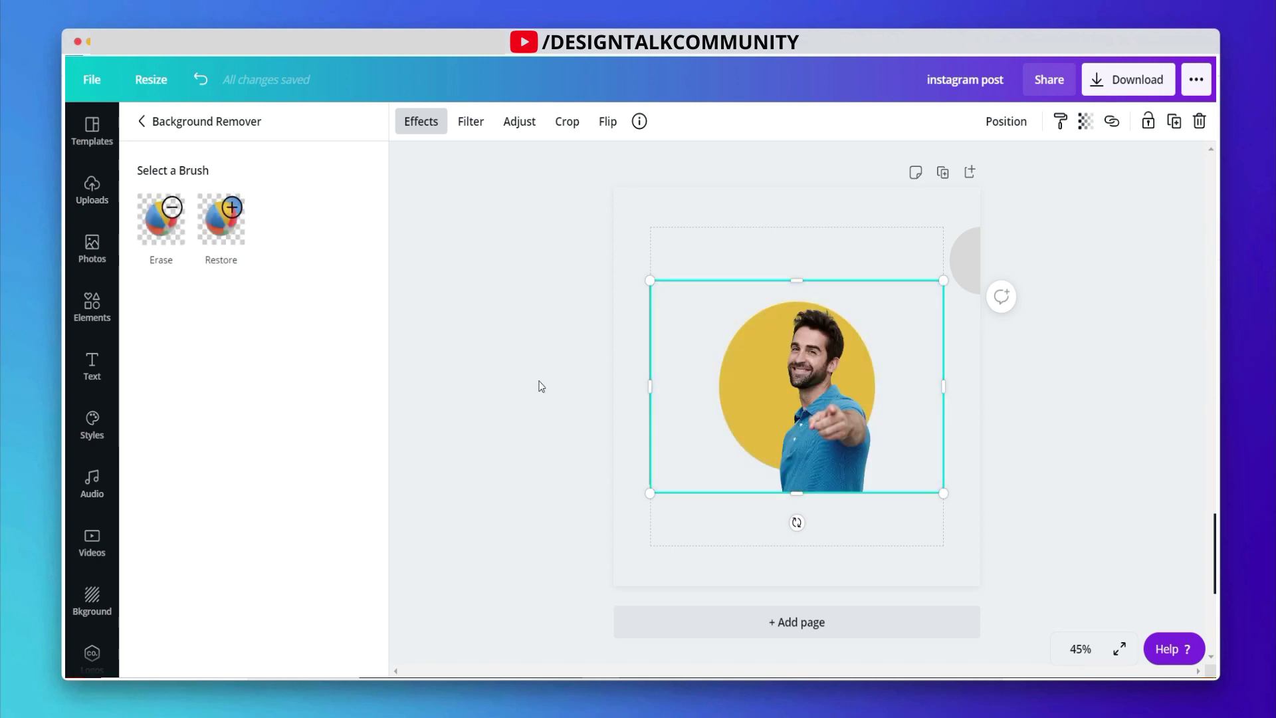
Step: Enlarge the man photo, align it to the page bottom and crop it to the circle's width
drag(579, 591, 517, 591)
drag(945, 280, 1011, 218)
drag(839, 338, 837, 378)
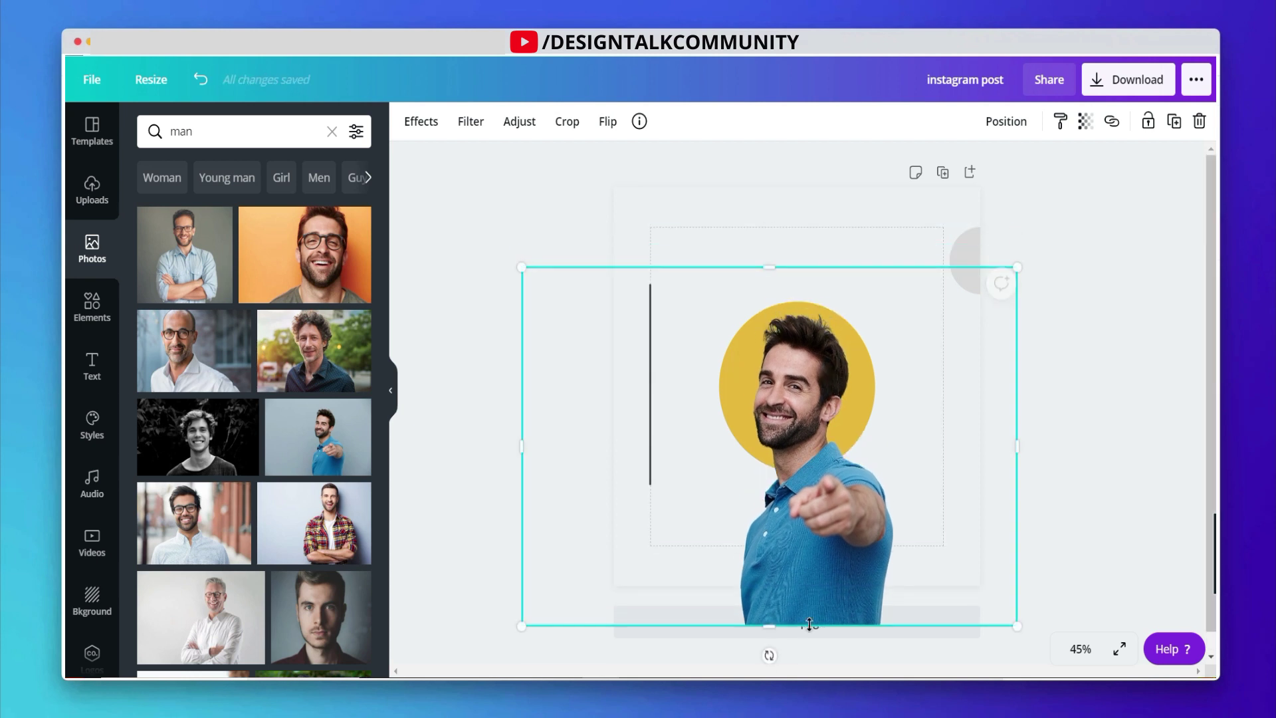
drag(803, 586, 809, 623)
mouse_move(826, 536)
mouse_down()
mouse_move(823, 516)
mouse_move(826, 530)
mouse_up()
drag(1017, 231, 969, 284)
drag(846, 436, 873, 433)
drag(985, 425, 894, 425)
drag(553, 426, 703, 426)
Step: Desaturate the man photo to -84 saturation
click(522, 124)
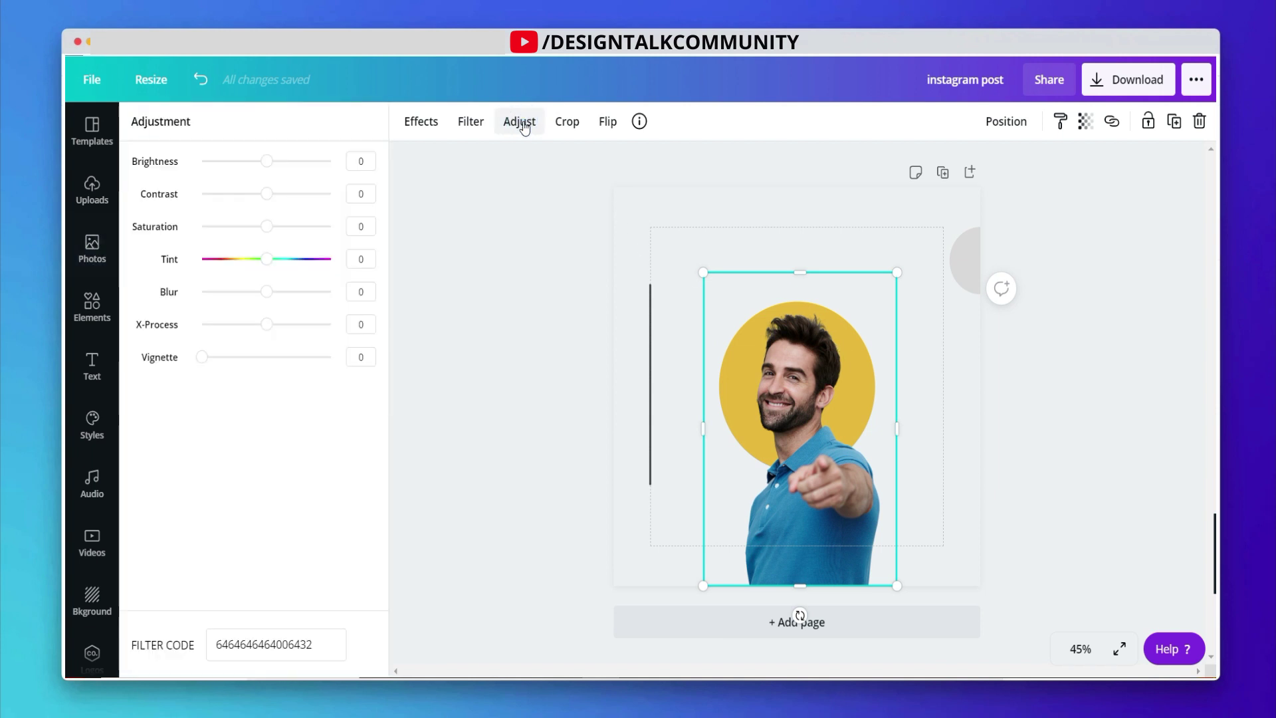
drag(266, 227, 238, 227)
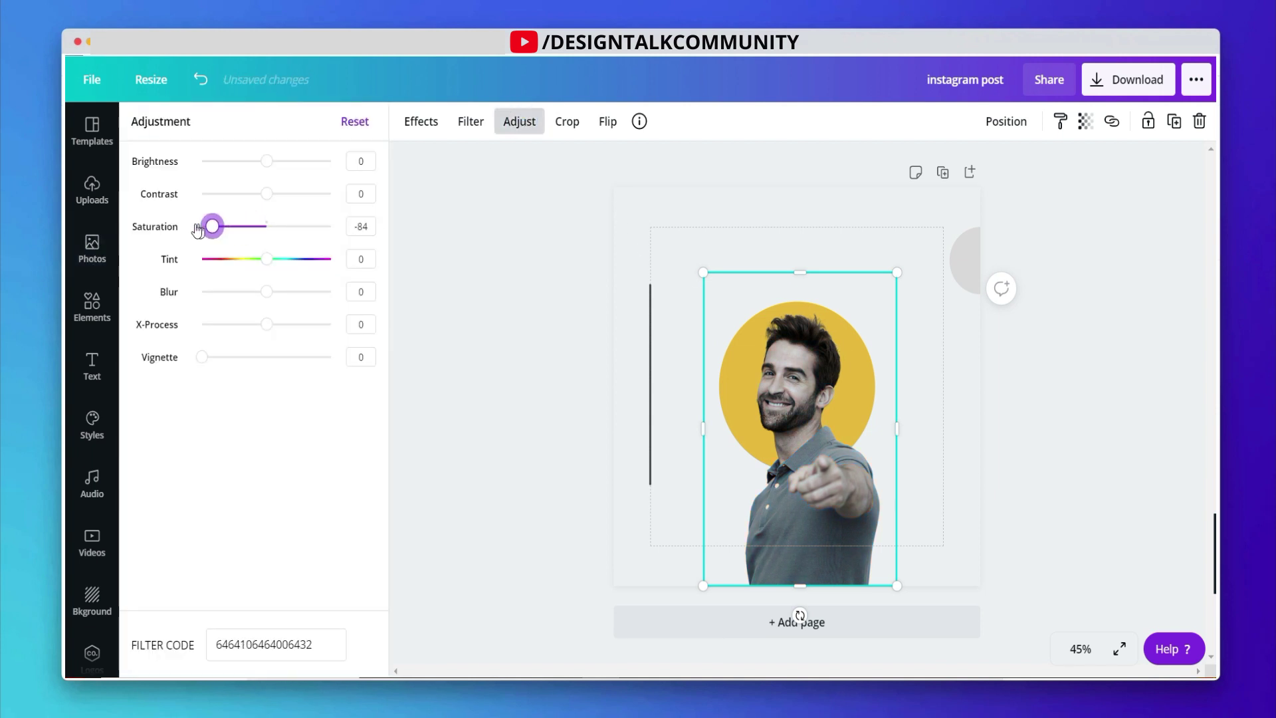
click(436, 253)
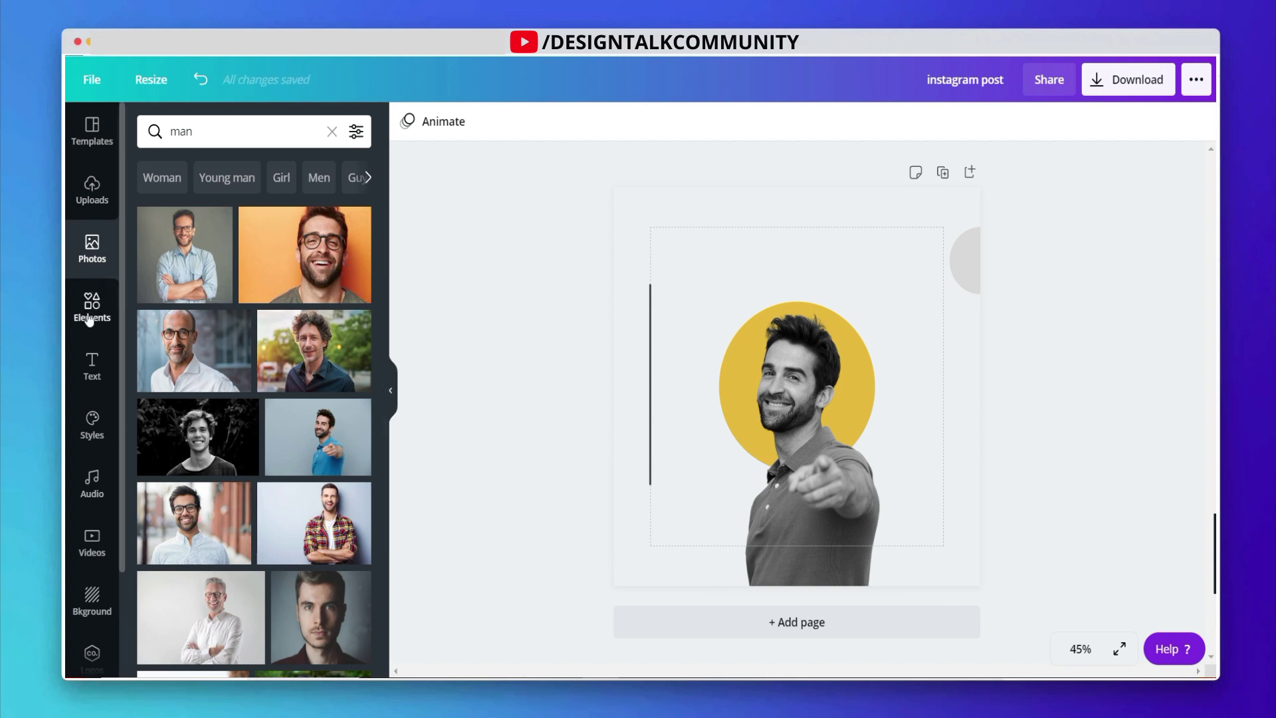
Step: Add a 'Did You' heading in Montserrat Extra-Bold at the cover's top-left
click(91, 362)
click(243, 207)
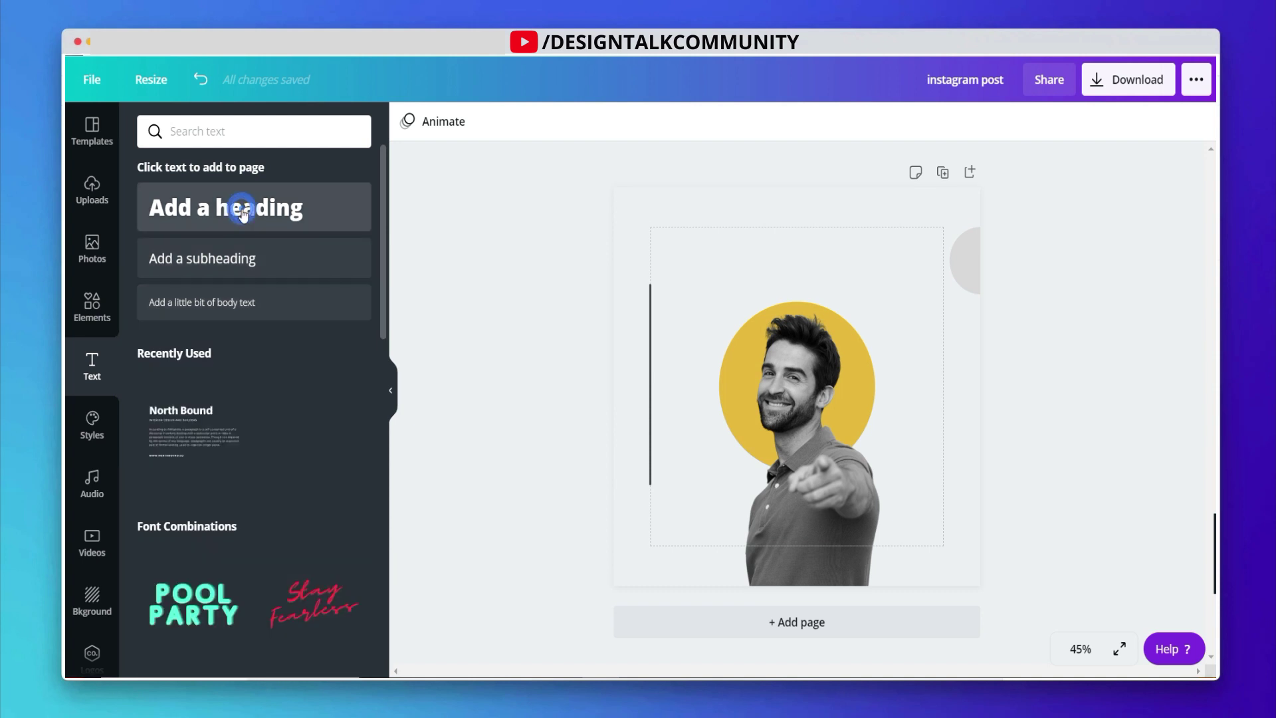
text(D)
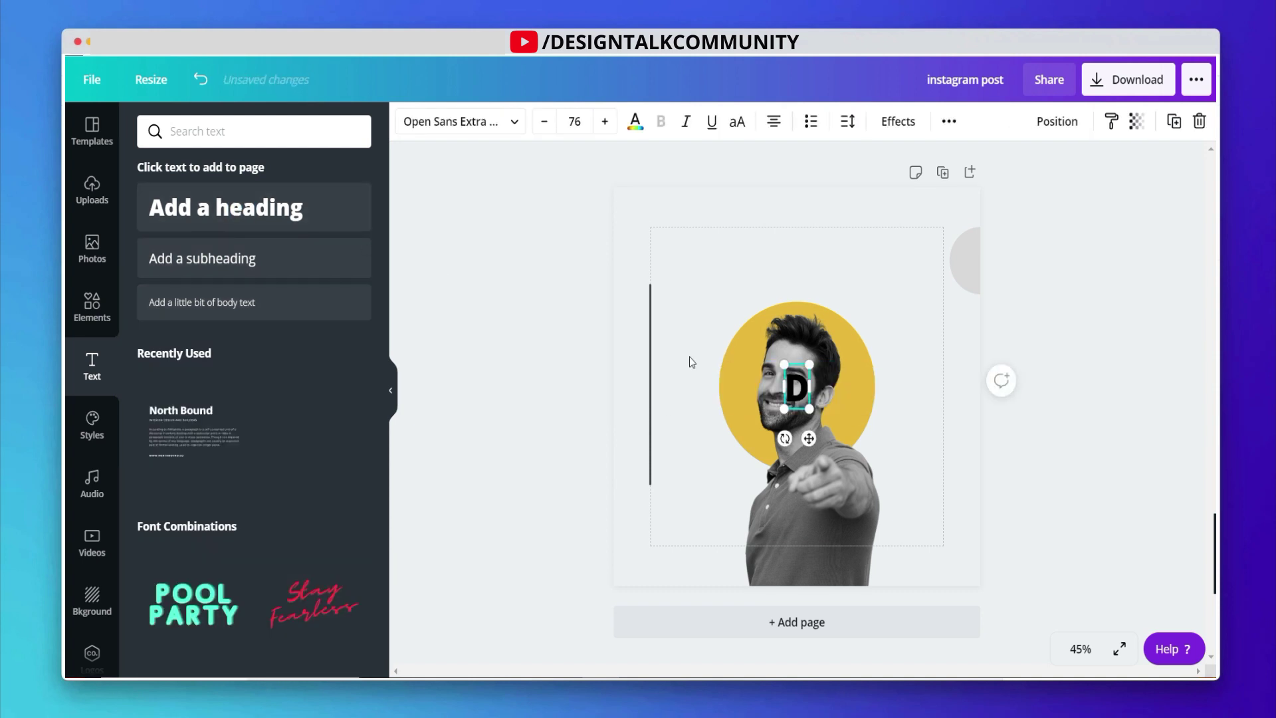
text(id You)
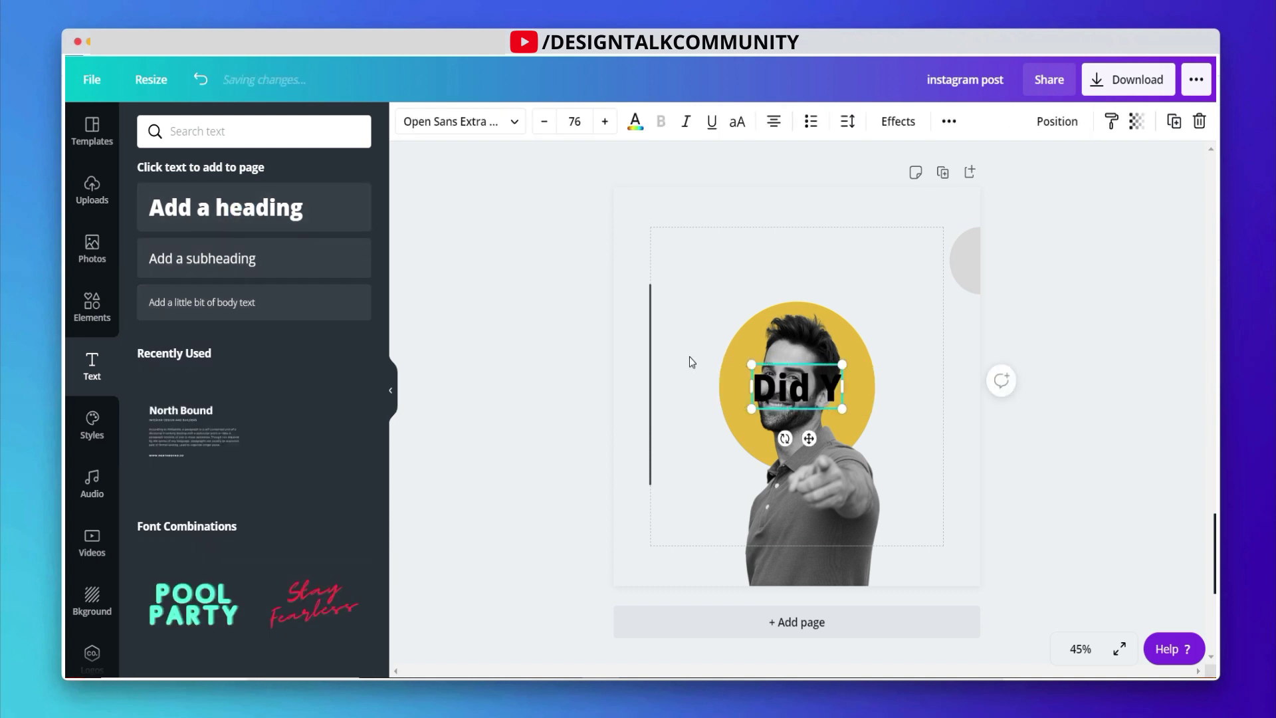
click(490, 114)
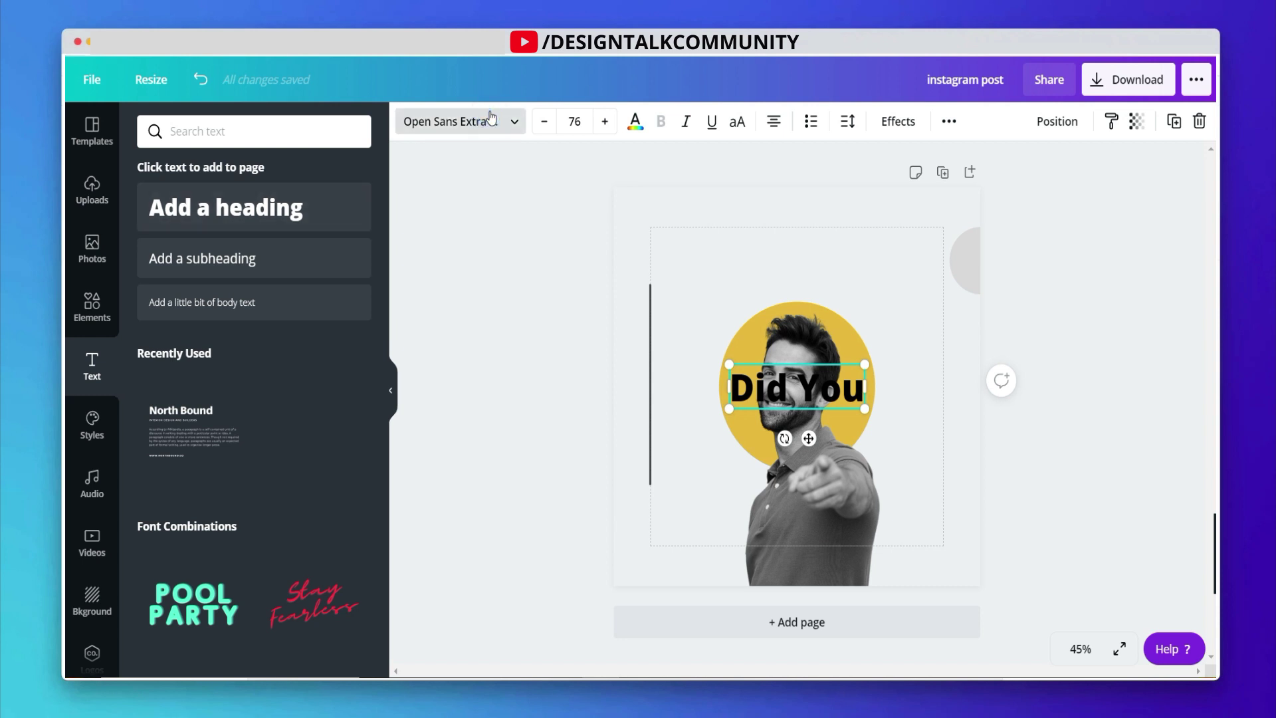
click(253, 129)
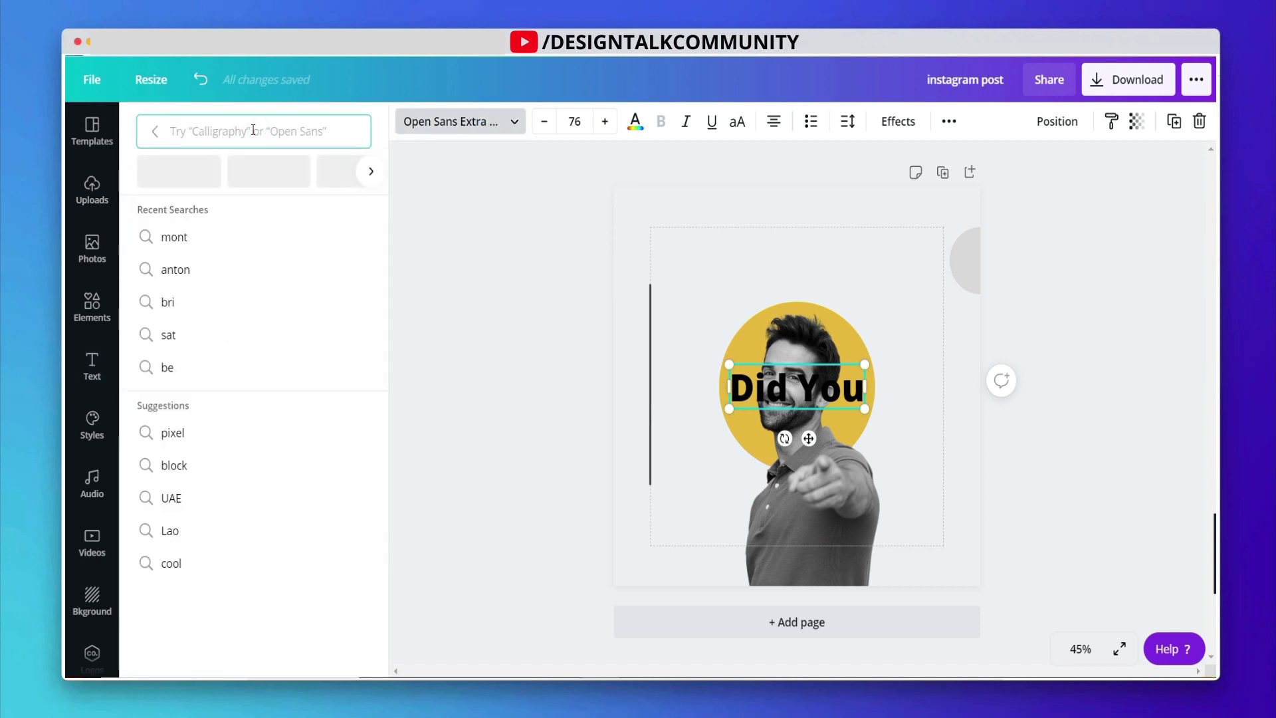
text(mont)
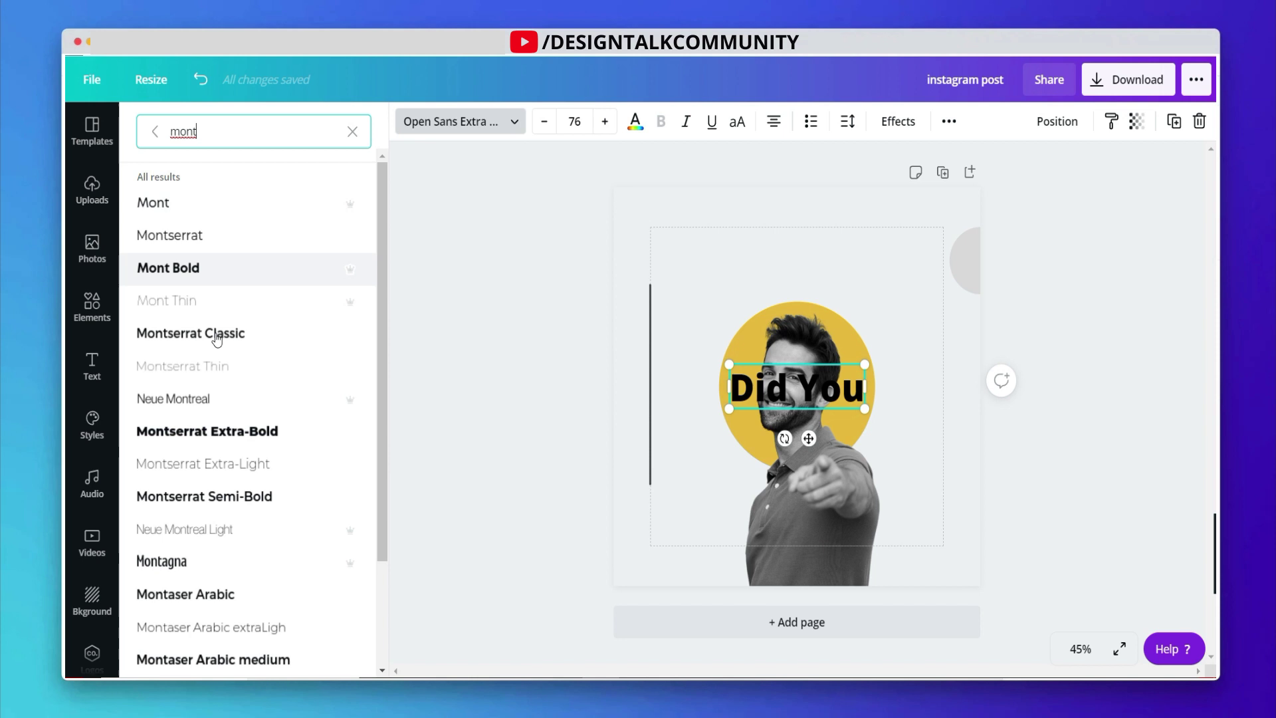
click(213, 431)
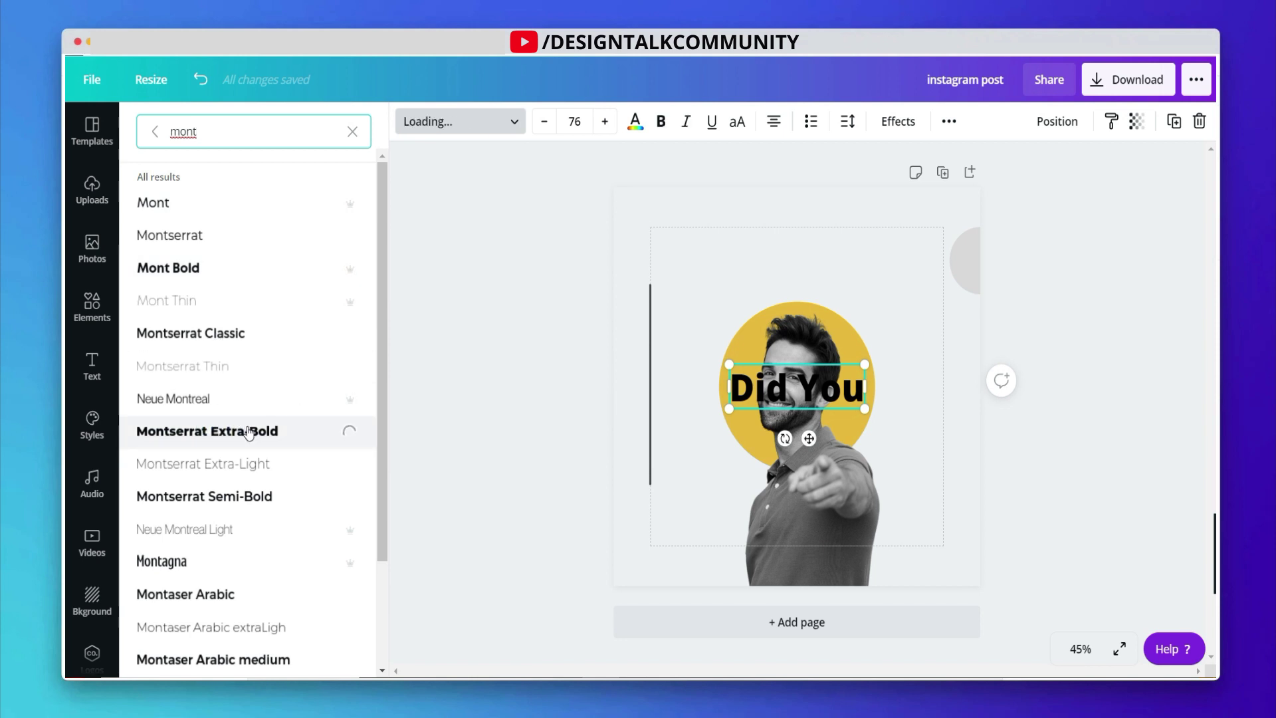
drag(810, 436, 731, 285)
Step: Duplicate the heading below as a smaller 'Know?' line, size 60.1, aligned left
click(554, 263)
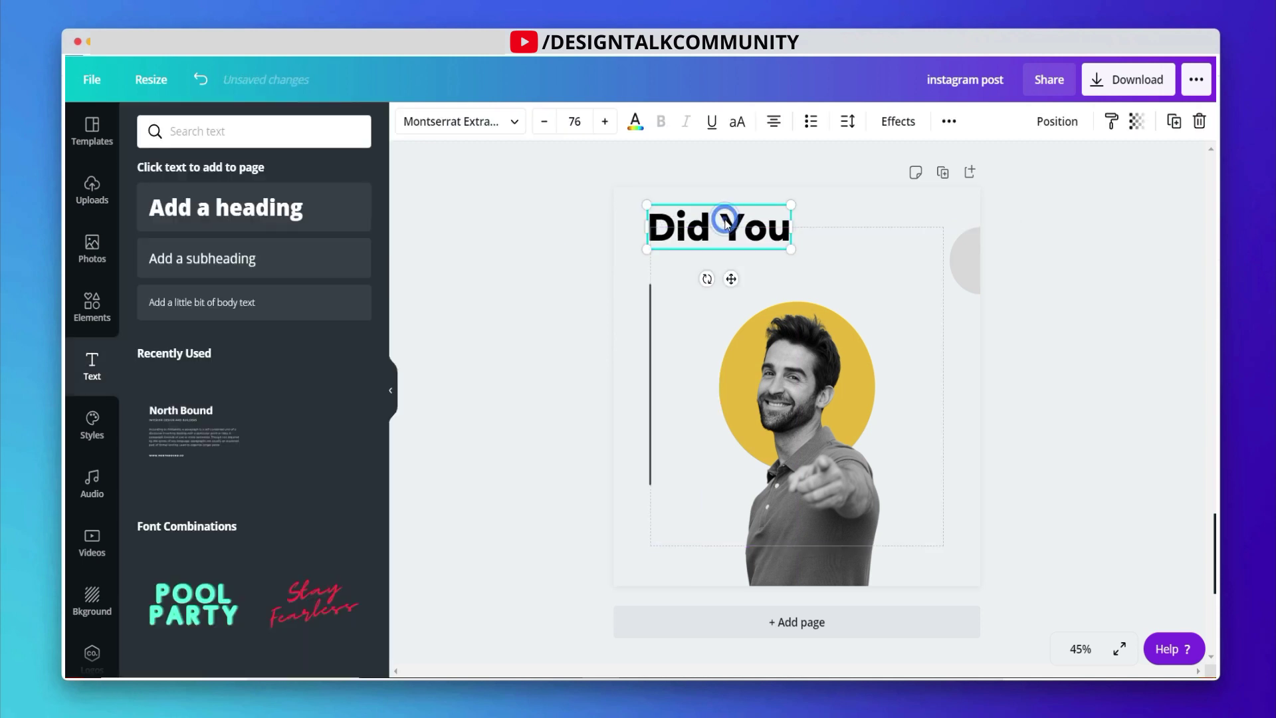
drag(725, 221, 635, 262)
double_click(722, 261)
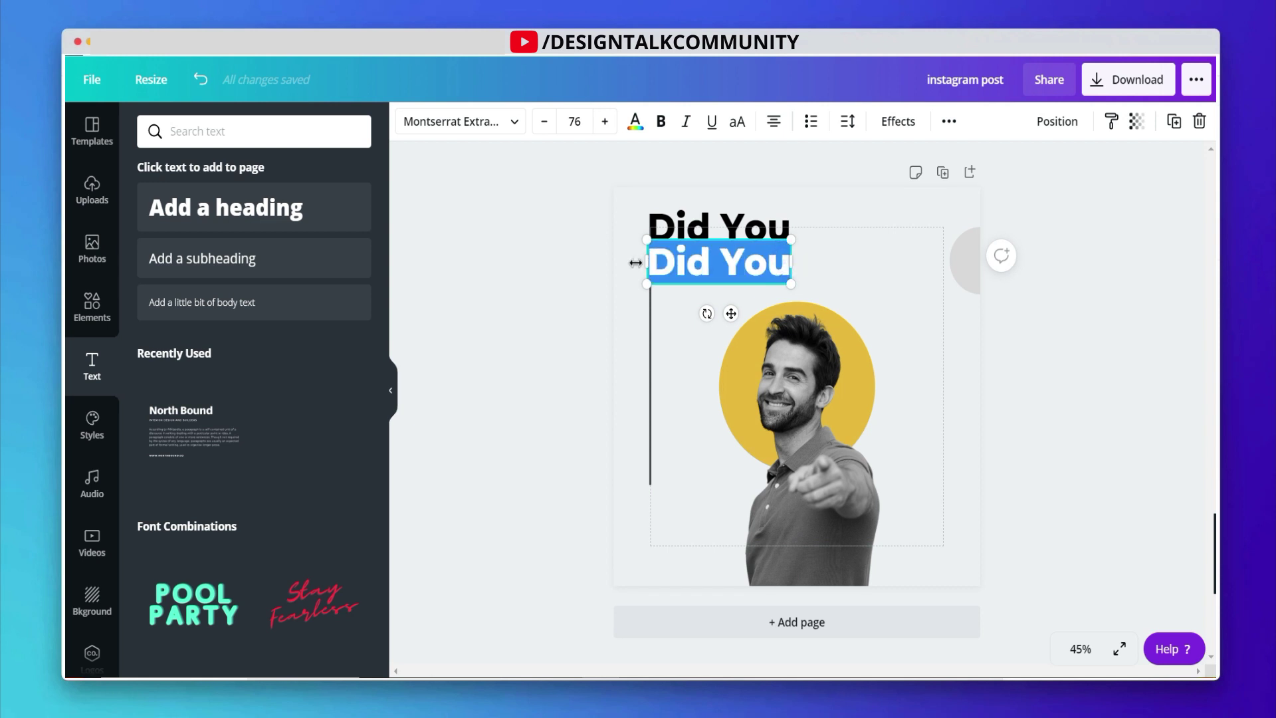
text(Know)
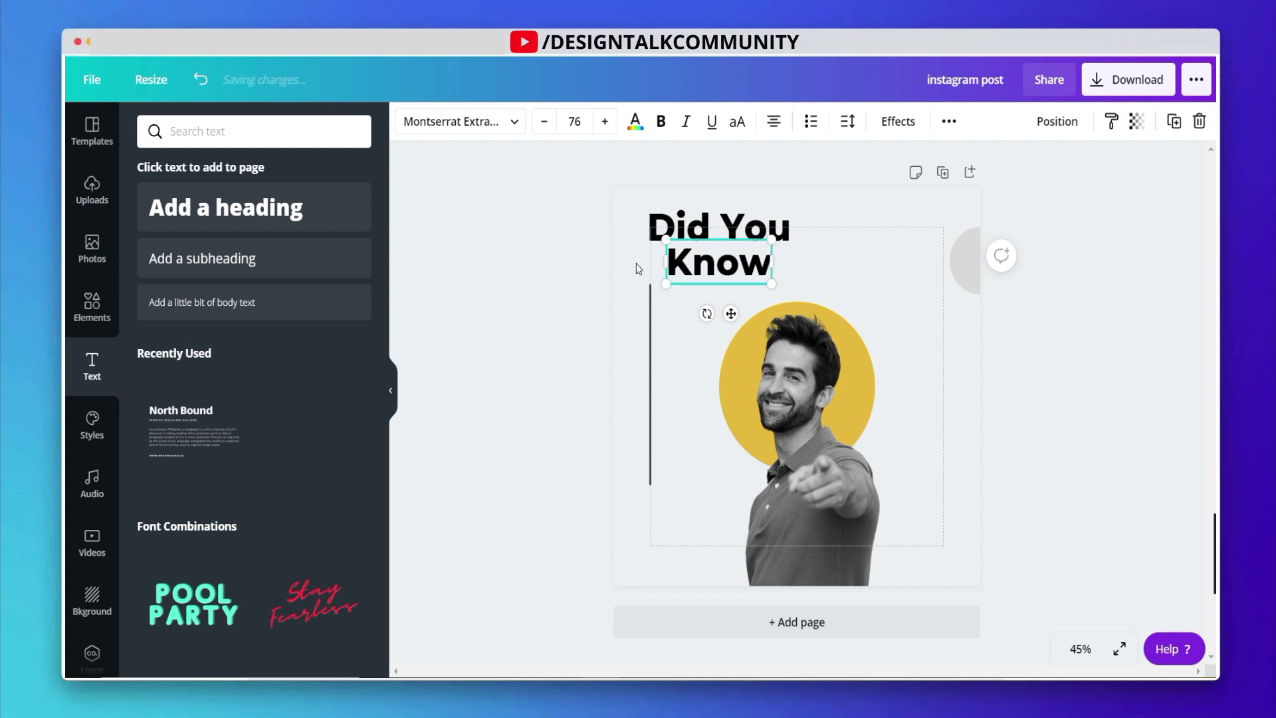
text(?)
drag(789, 294, 704, 304)
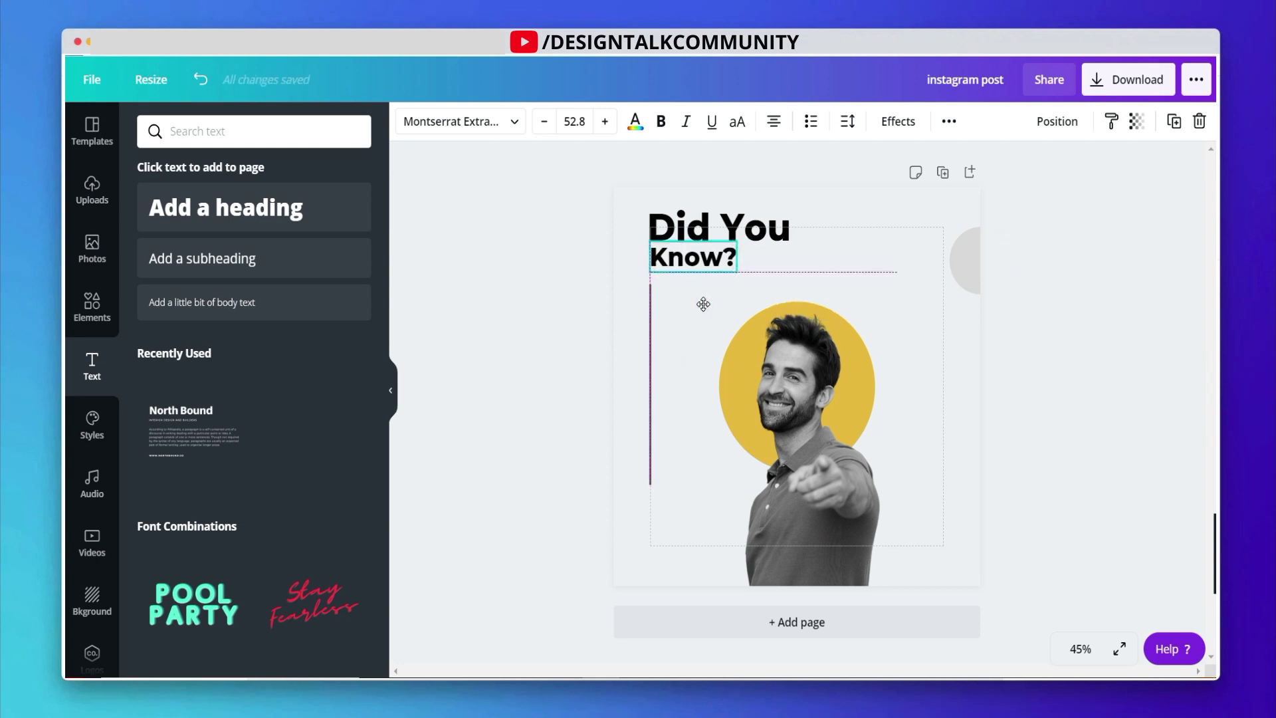
click(492, 286)
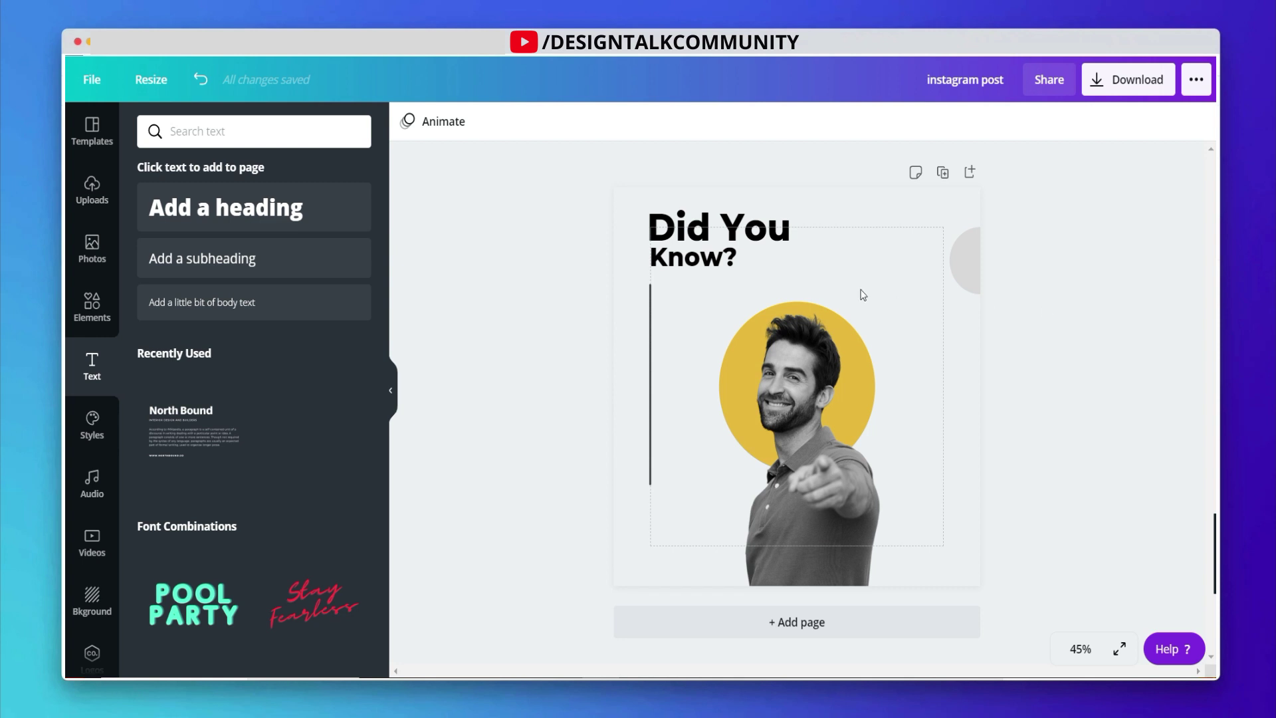
click(732, 270)
drag(736, 273, 750, 278)
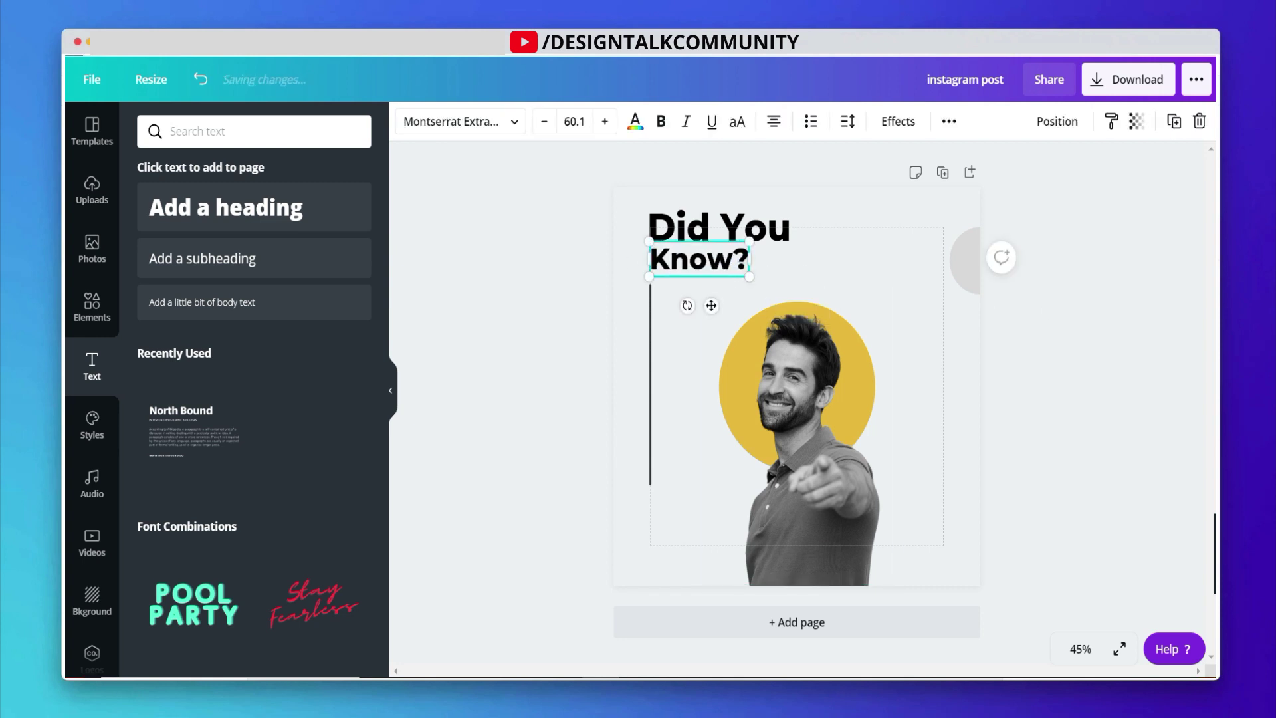
Step: Lock the man's photo in place
click(1057, 306)
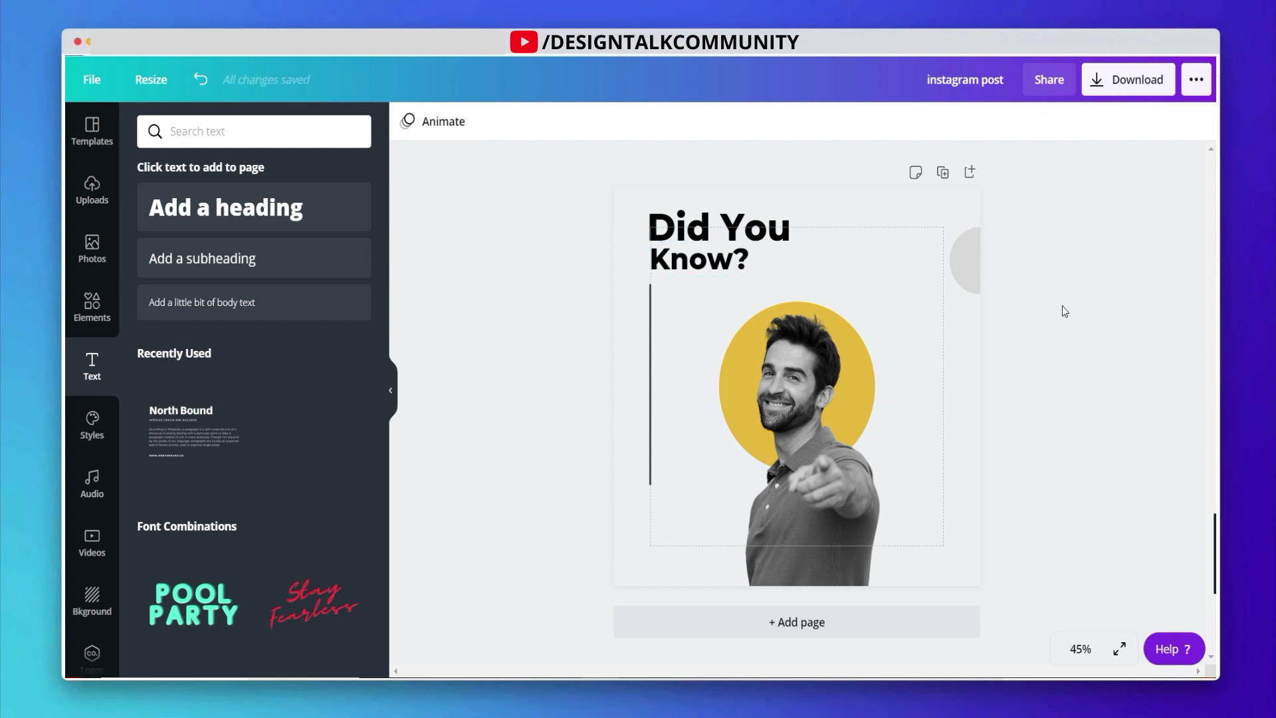
click(863, 348)
click(1171, 122)
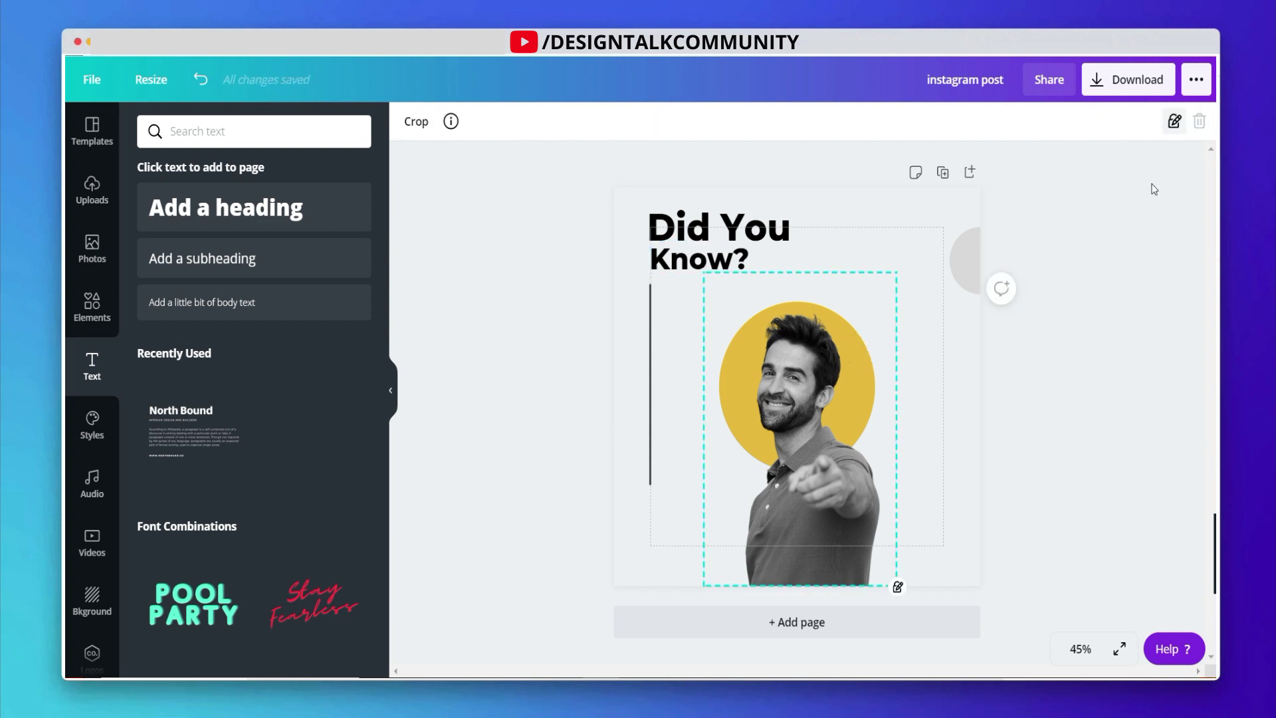
Step: Add the North Bound text group and delete its heading, subtitle and website line
click(1043, 203)
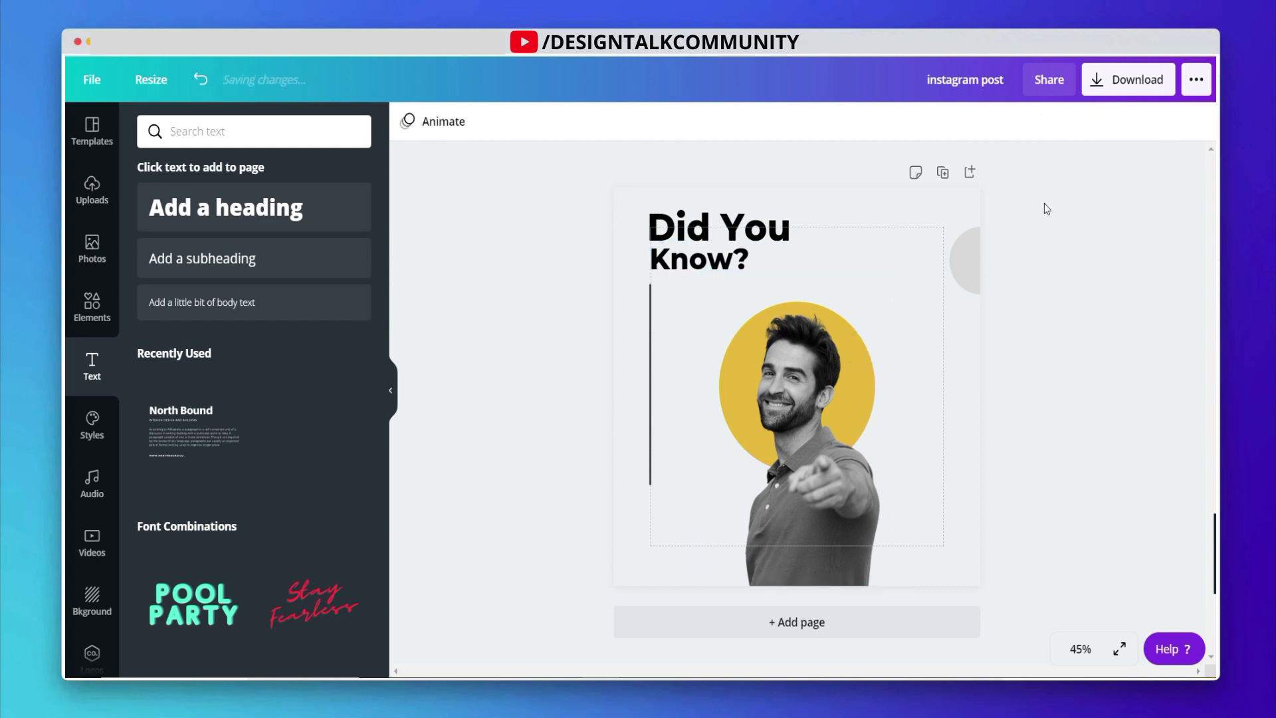
click(196, 445)
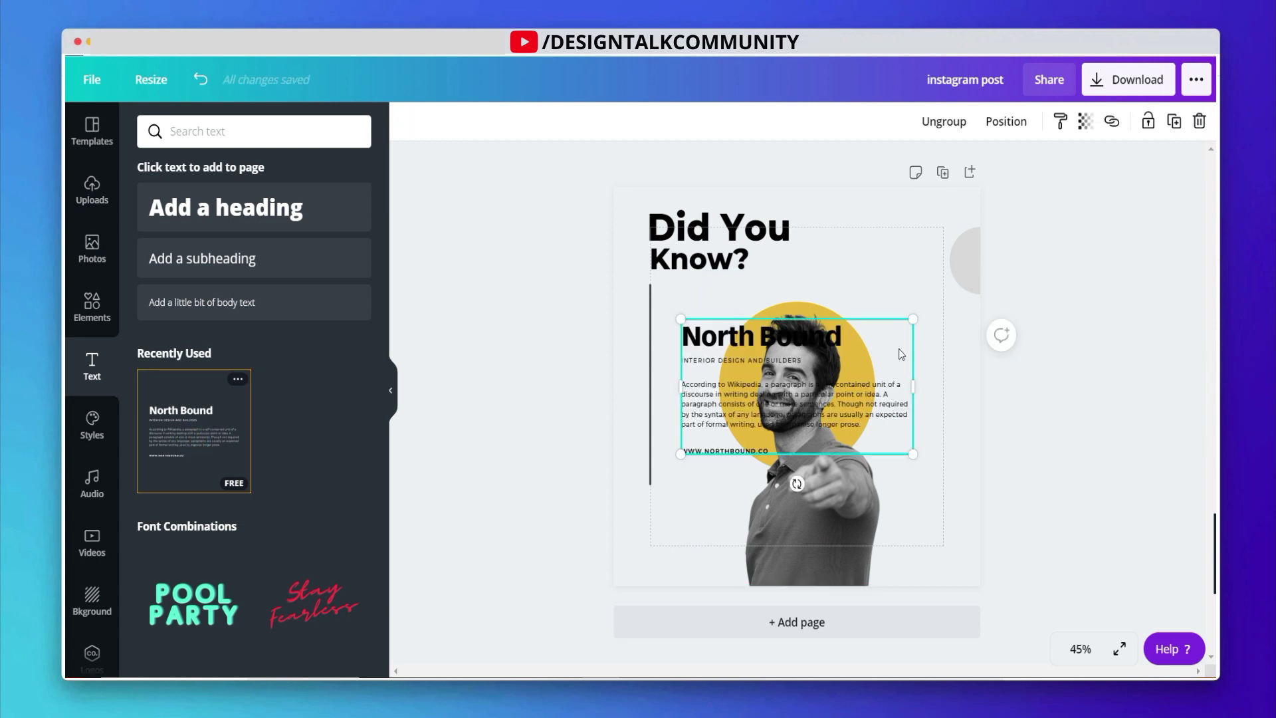
click(1041, 205)
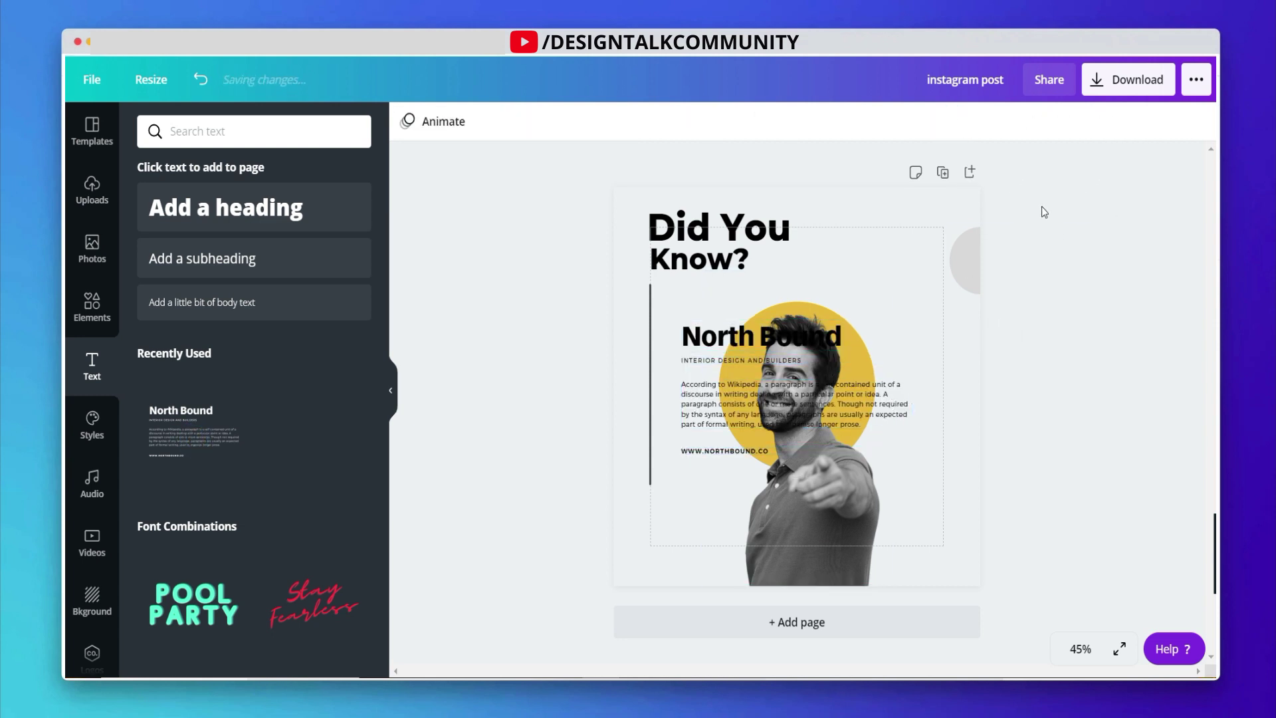
click(684, 341)
key(Delete)
click(698, 360)
key(Delete)
click(726, 450)
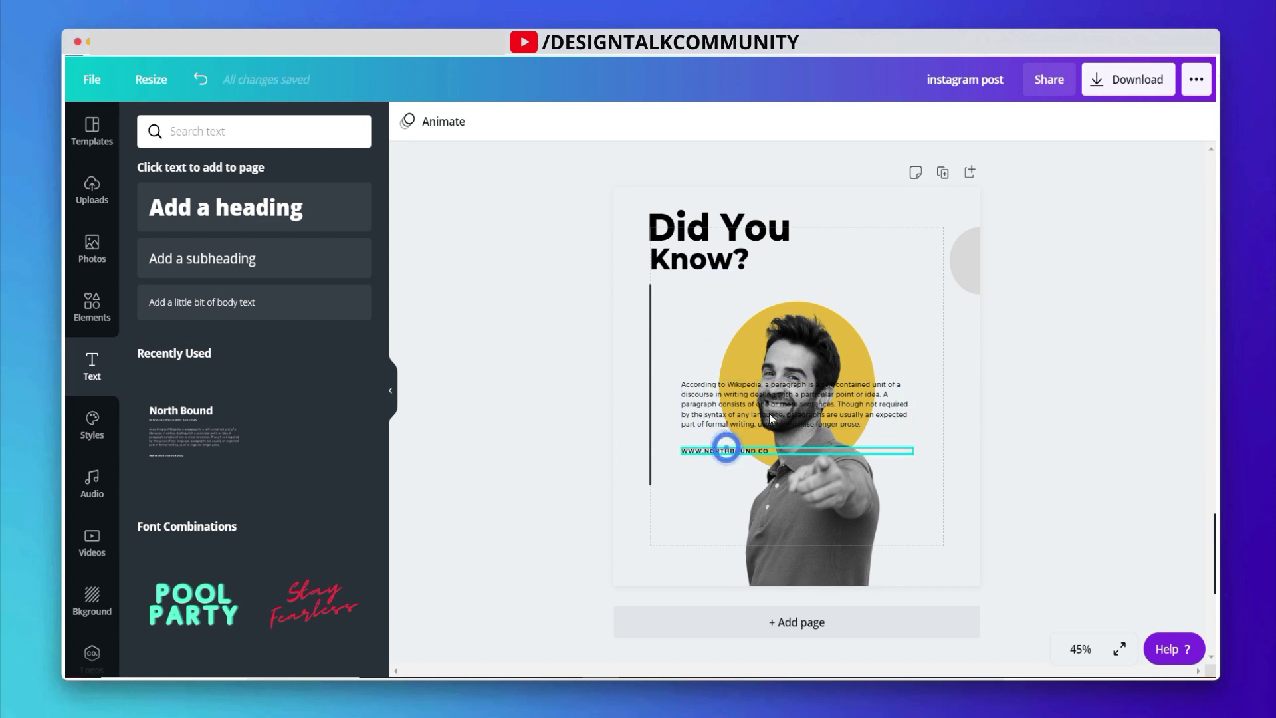
Step: Cut the ending off the sample paragraph's text
click(768, 413)
double_click(867, 422)
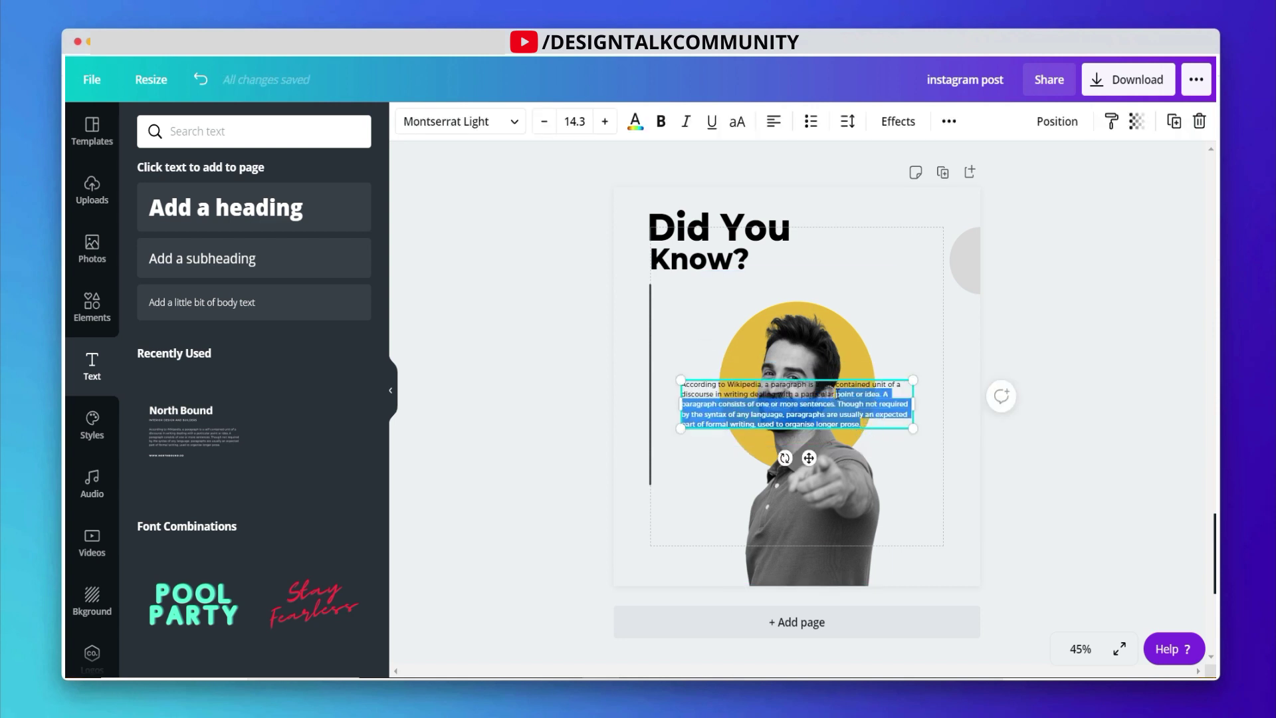
key(BackSpace)
drag(837, 393, 724, 395)
key(BackSpace)
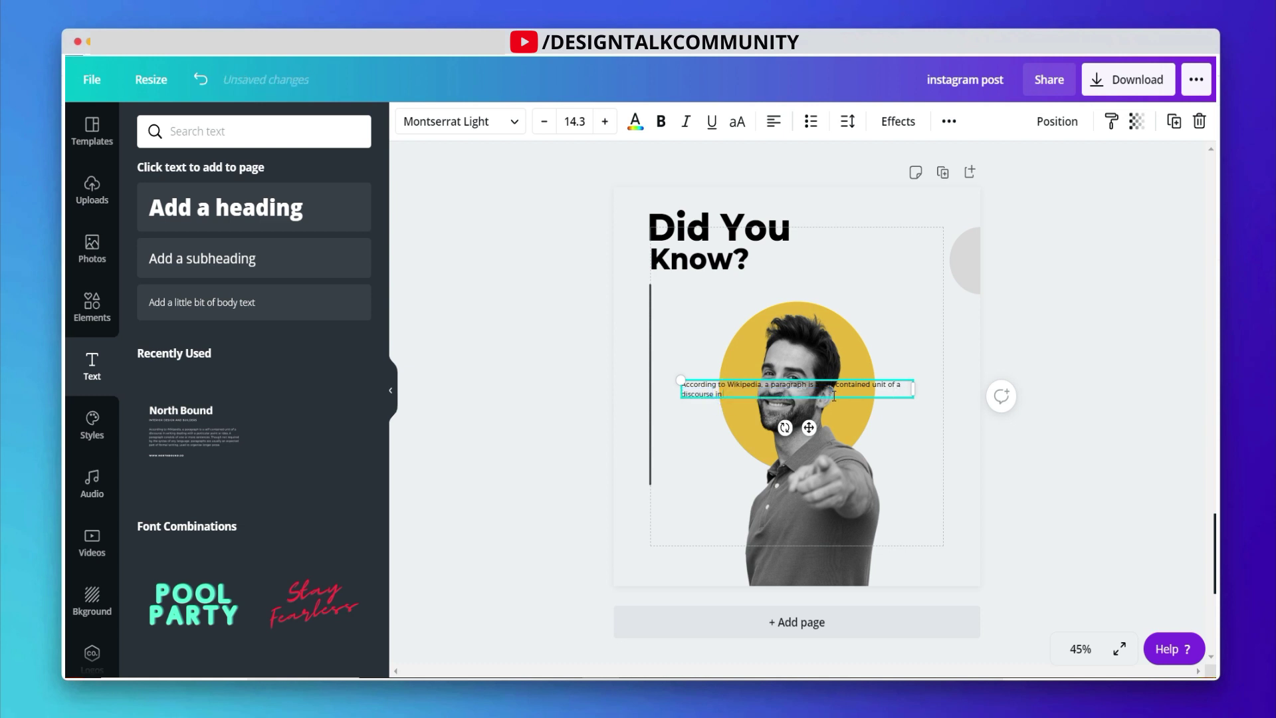
Step: Narrow the paragraph, move it to the bottom-left and trim its last words
drag(913, 389, 792, 390)
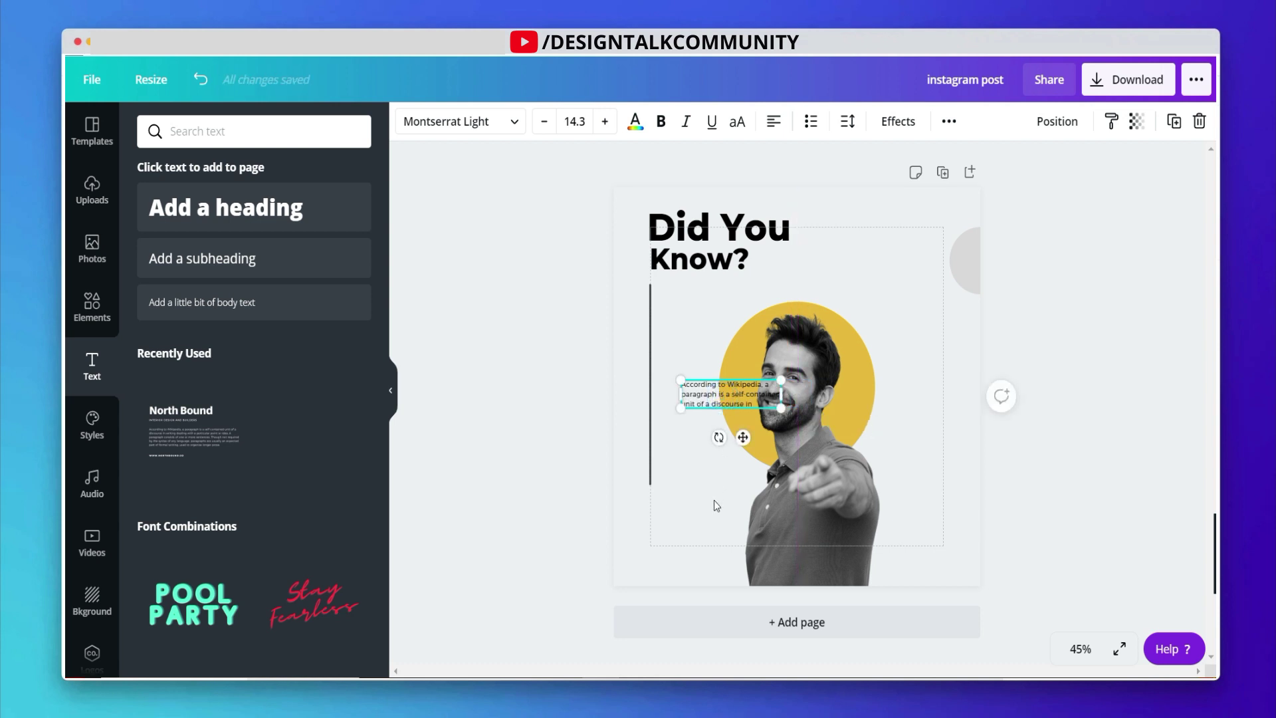
drag(717, 404, 685, 542)
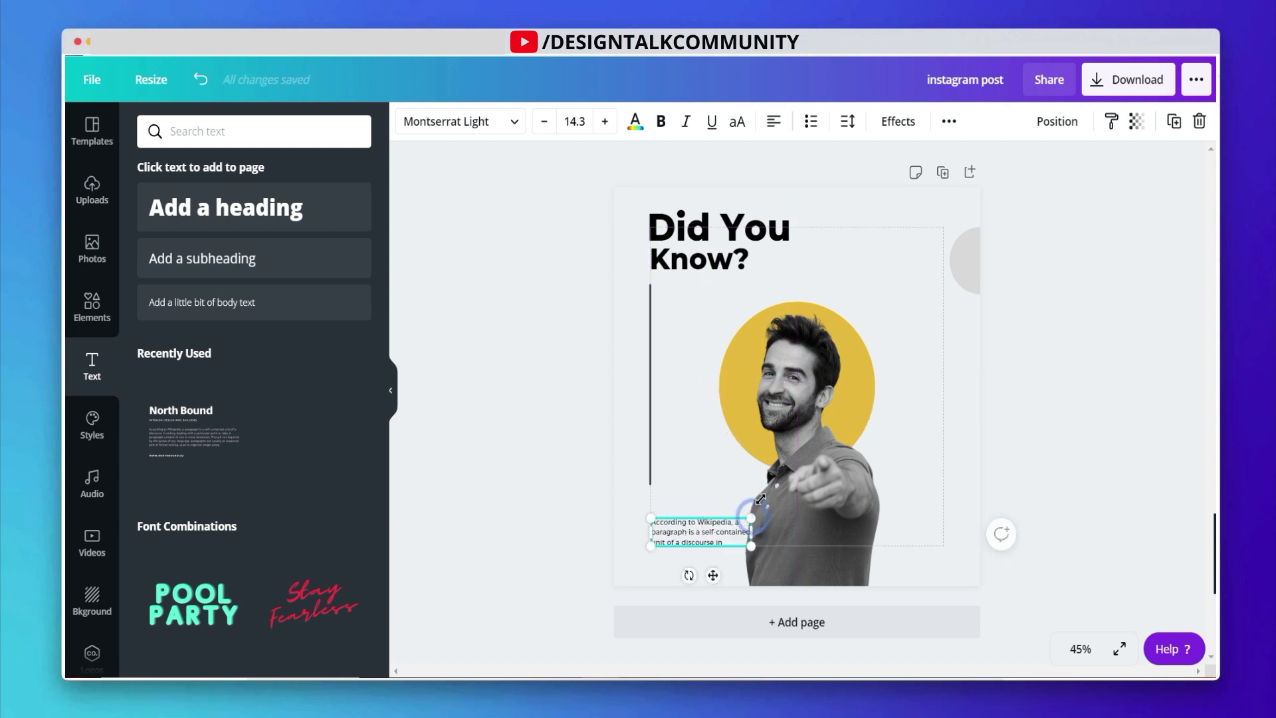
drag(759, 500, 777, 525)
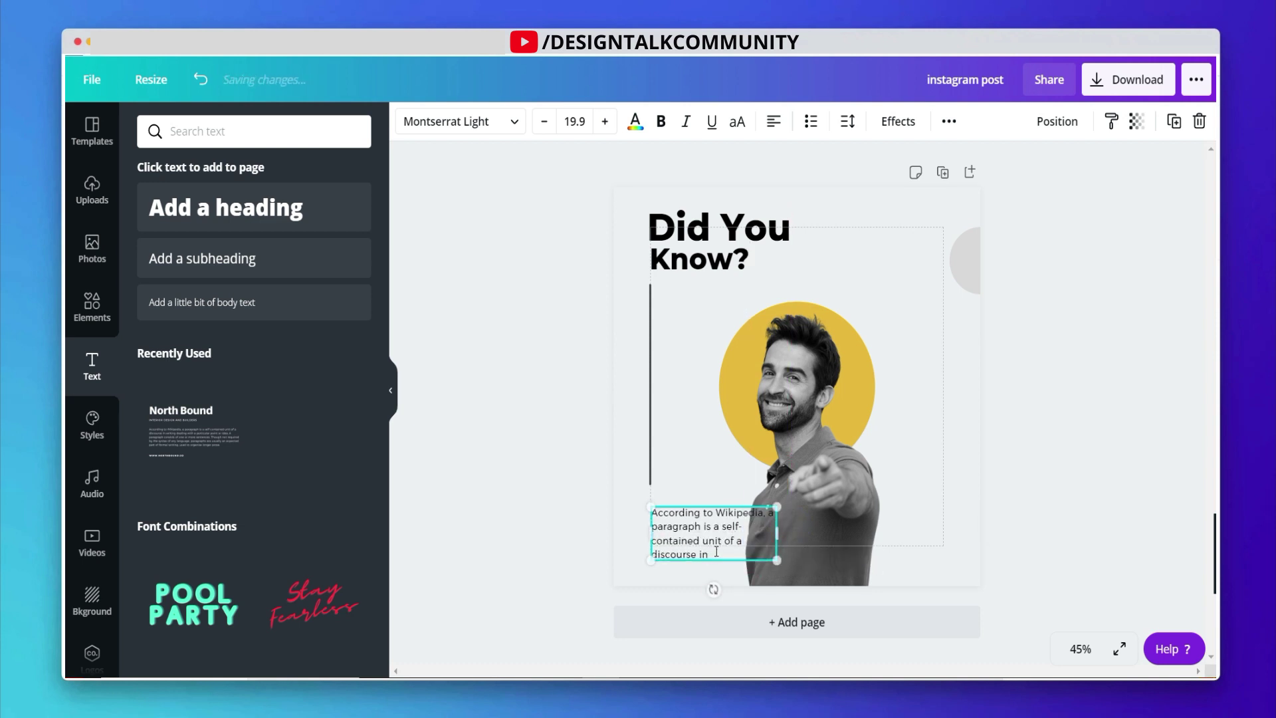
drag(717, 551, 733, 543)
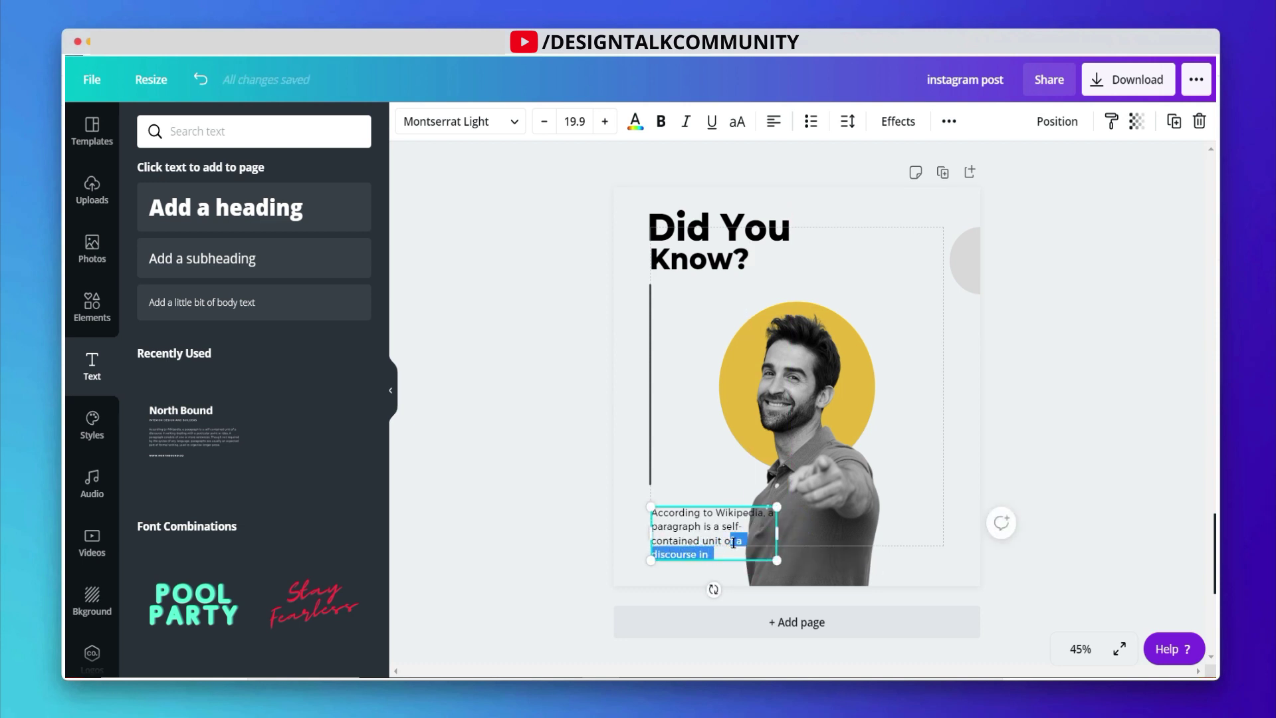
key(BackSpace)
click(727, 568)
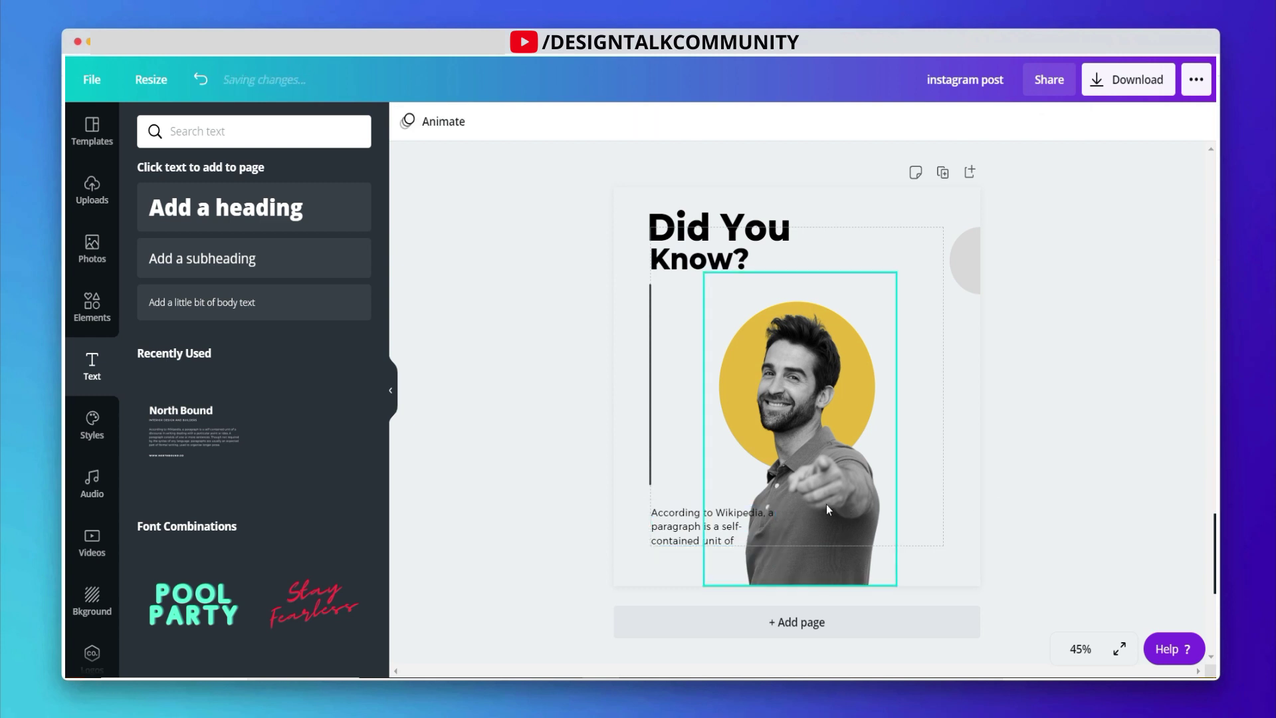
click(701, 524)
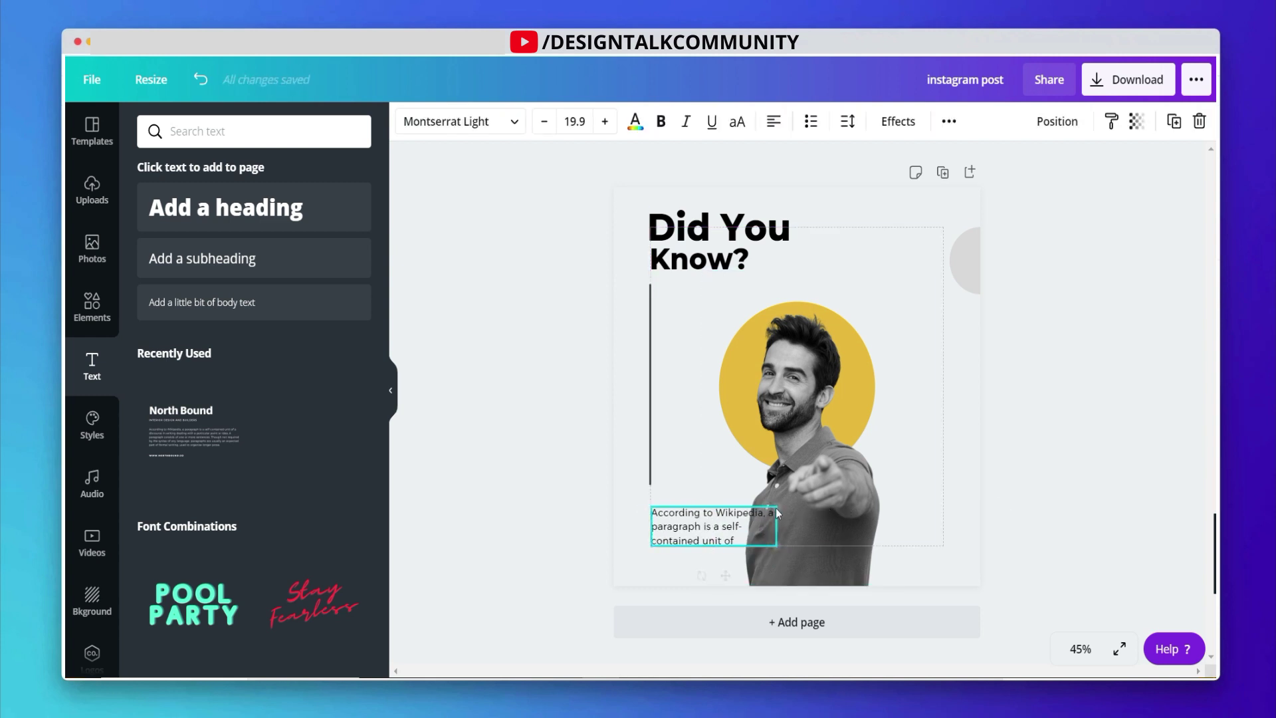
drag(775, 507, 746, 508)
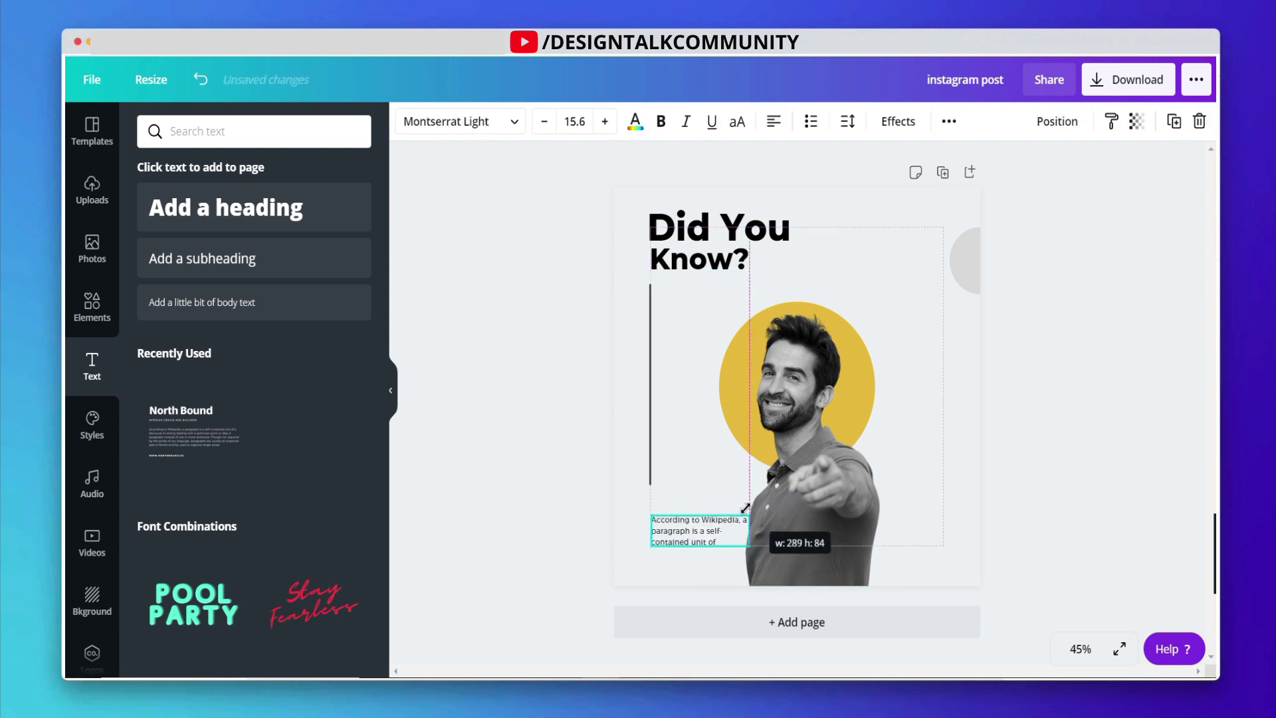
click(1087, 437)
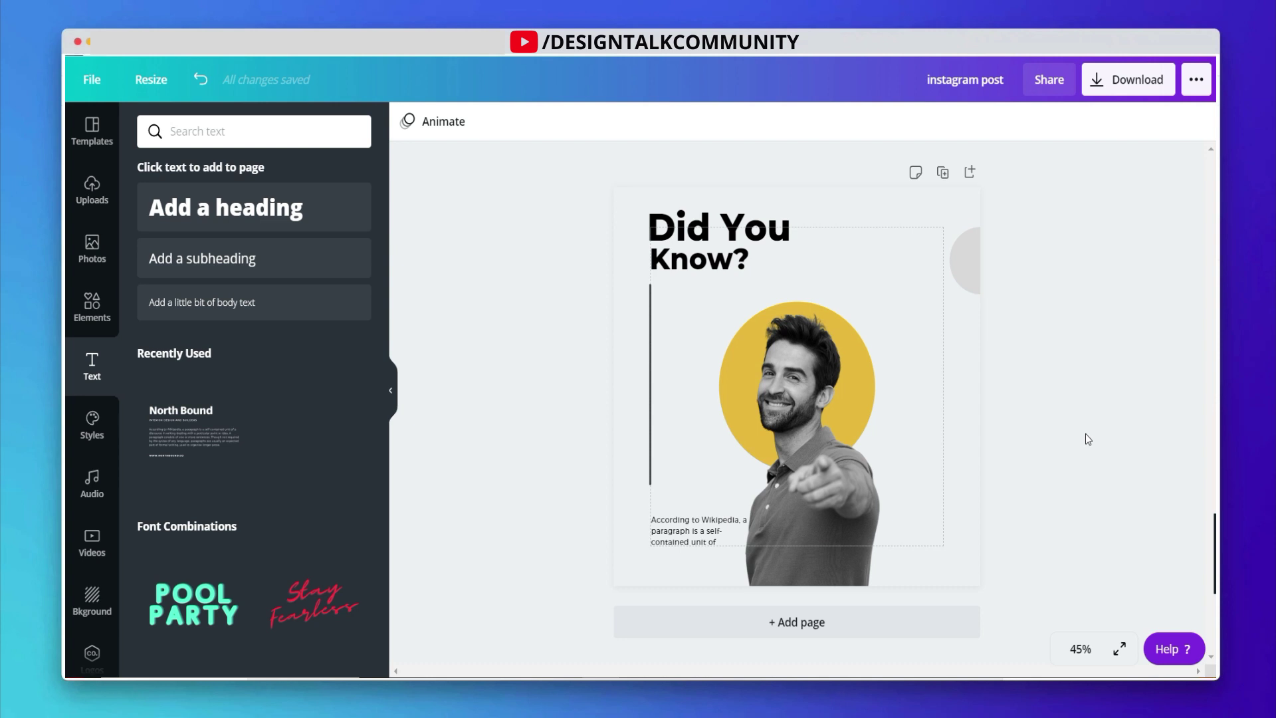
Step: Add a 'Facts' subheading in yellow Montserrat Classic at the cover's top right
click(209, 258)
text(F)
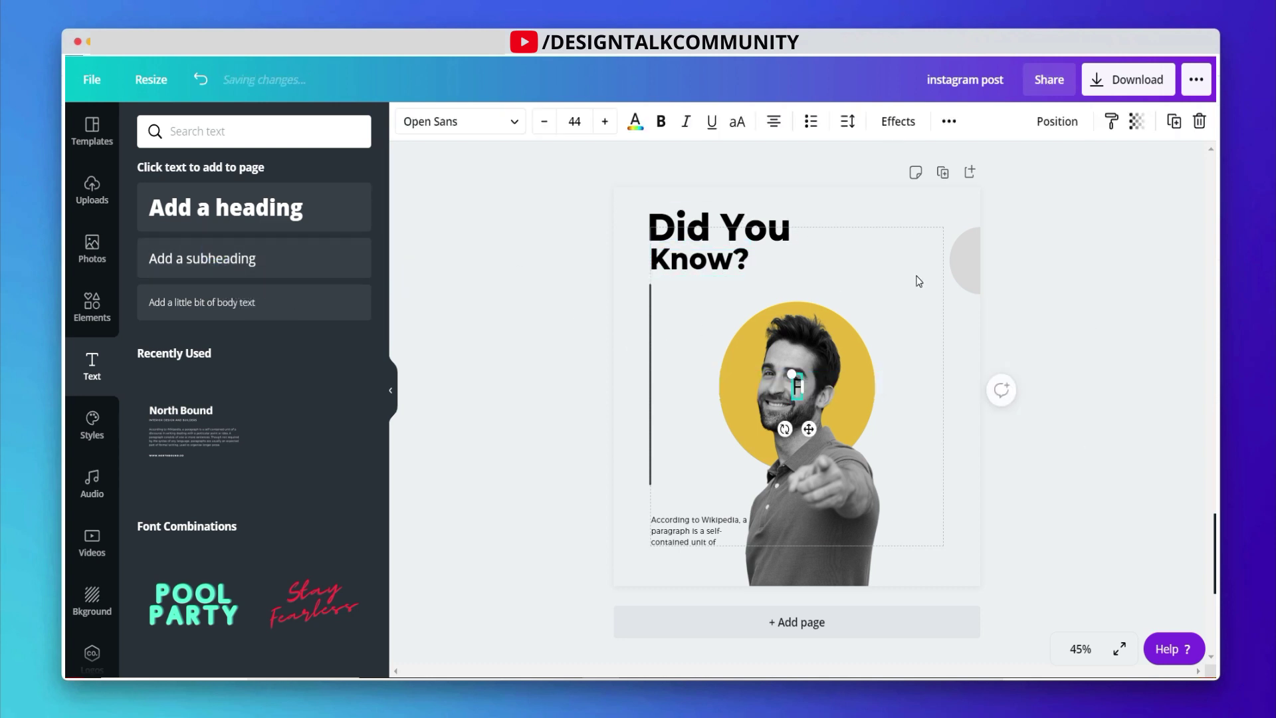
text(acts)
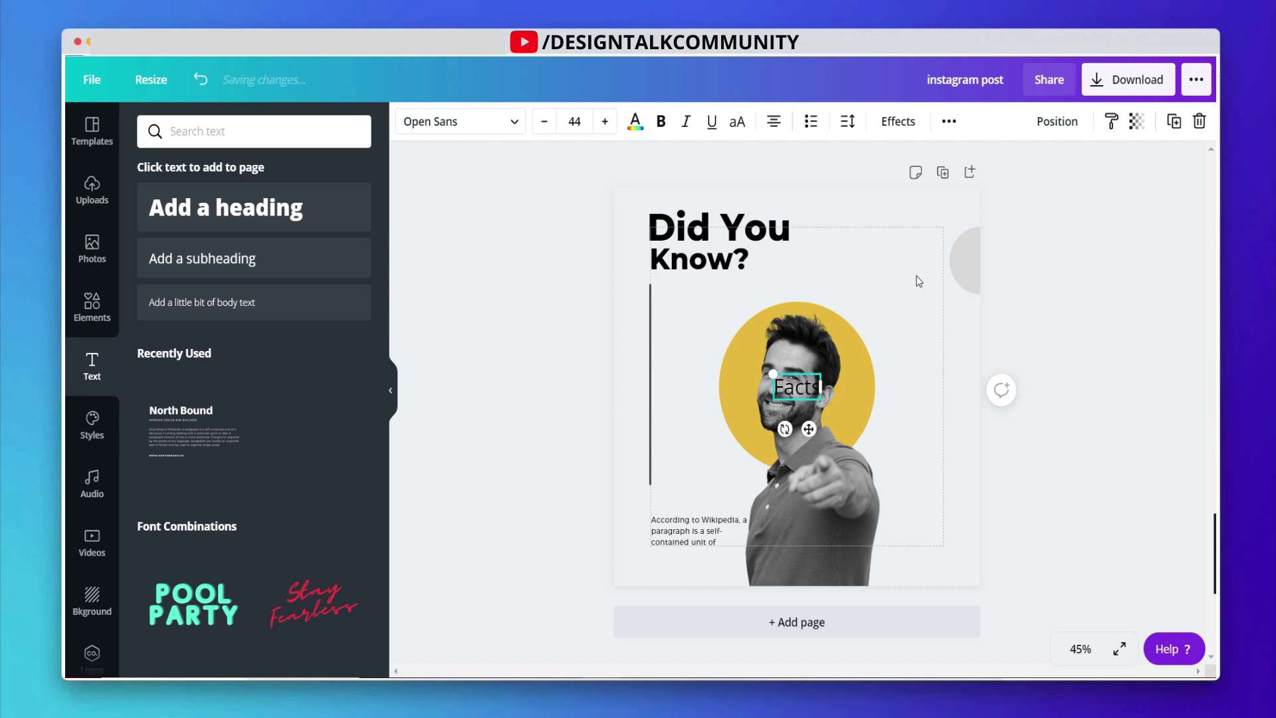
click(636, 121)
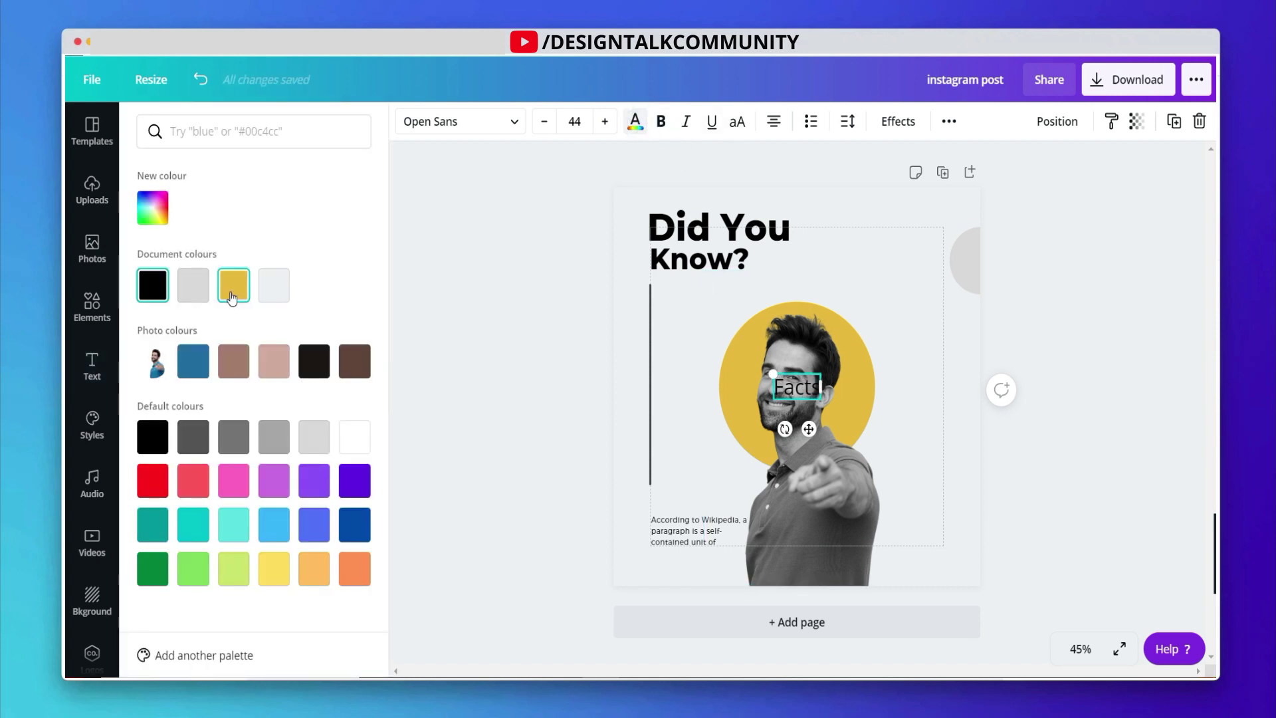
click(233, 286)
click(456, 121)
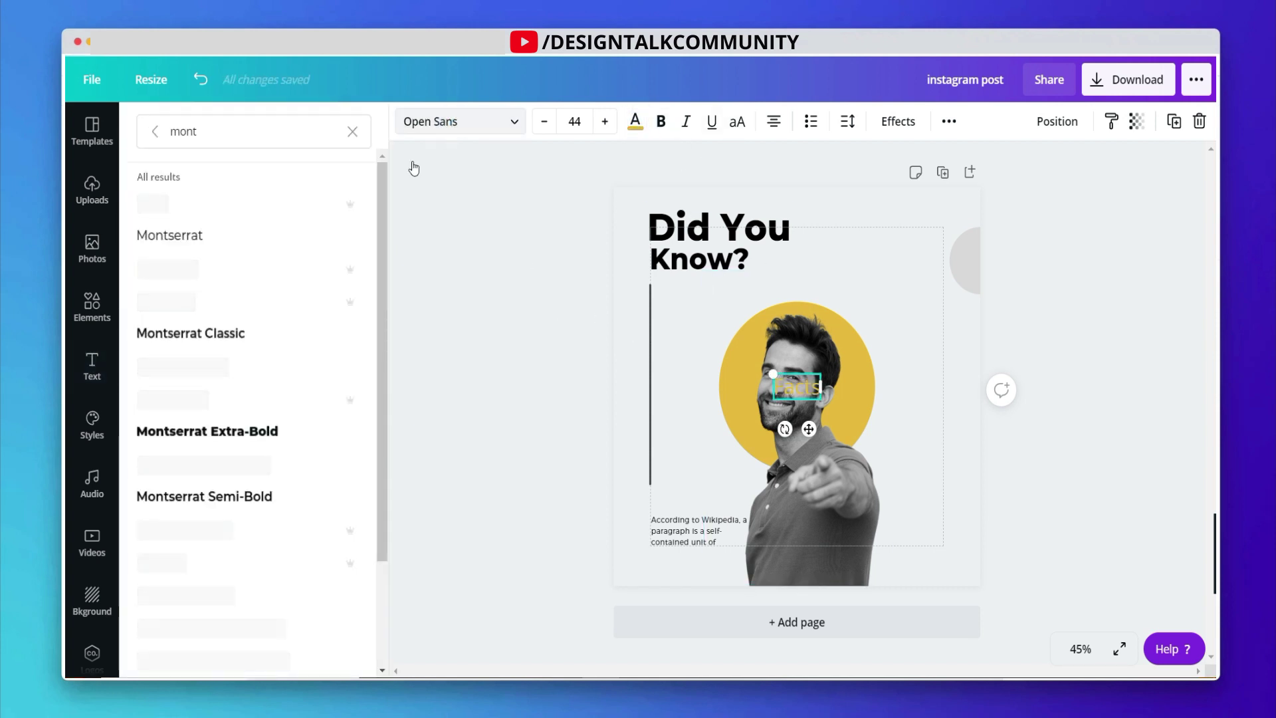
click(222, 333)
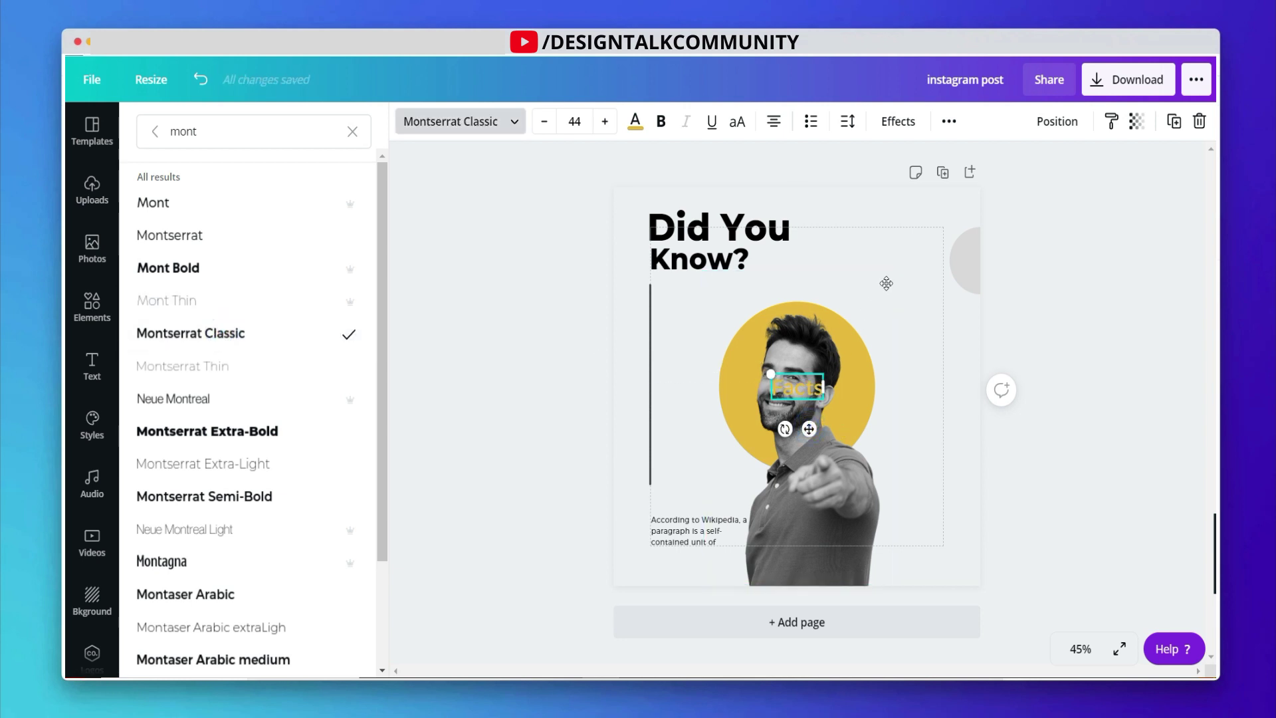
drag(809, 428, 933, 268)
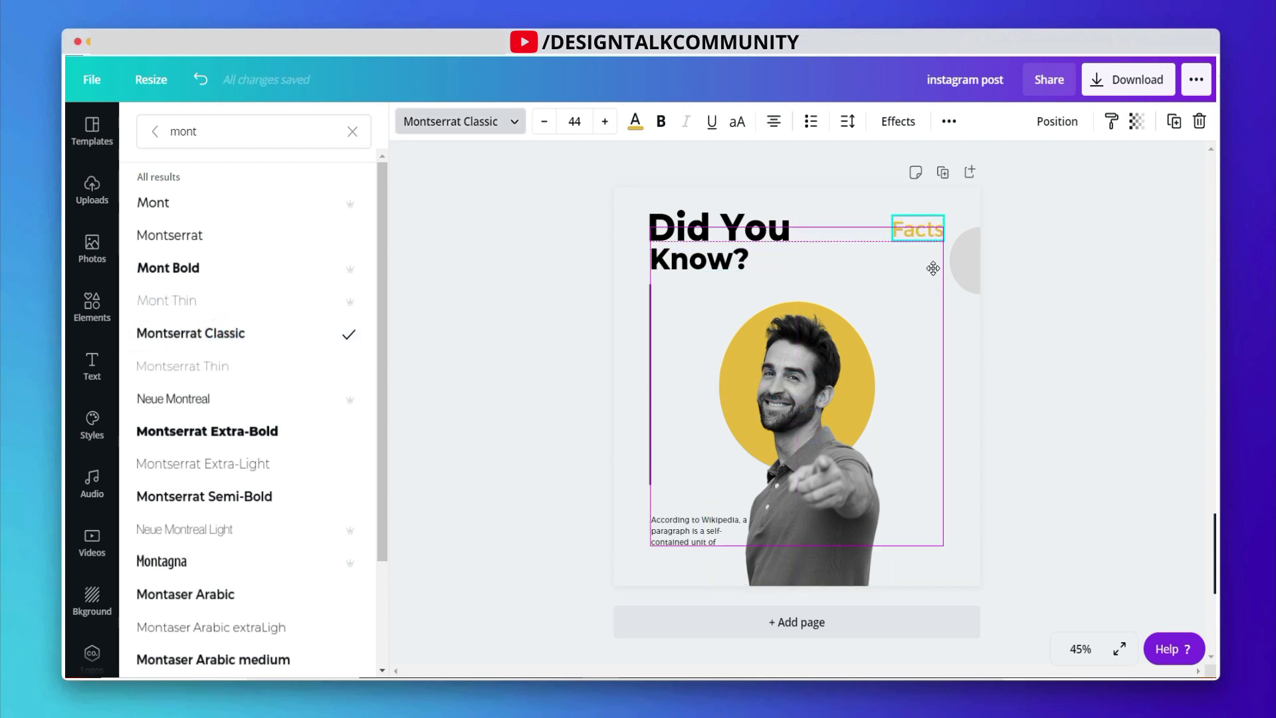
click(1099, 266)
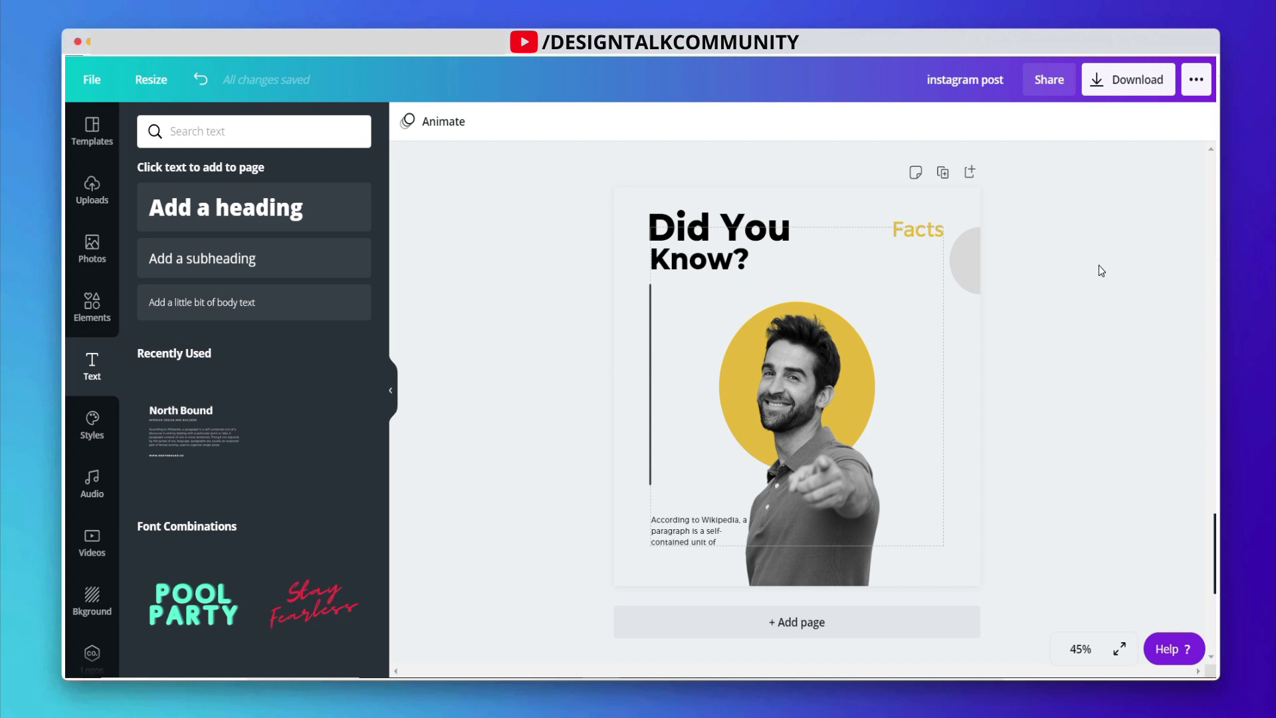
click(919, 232)
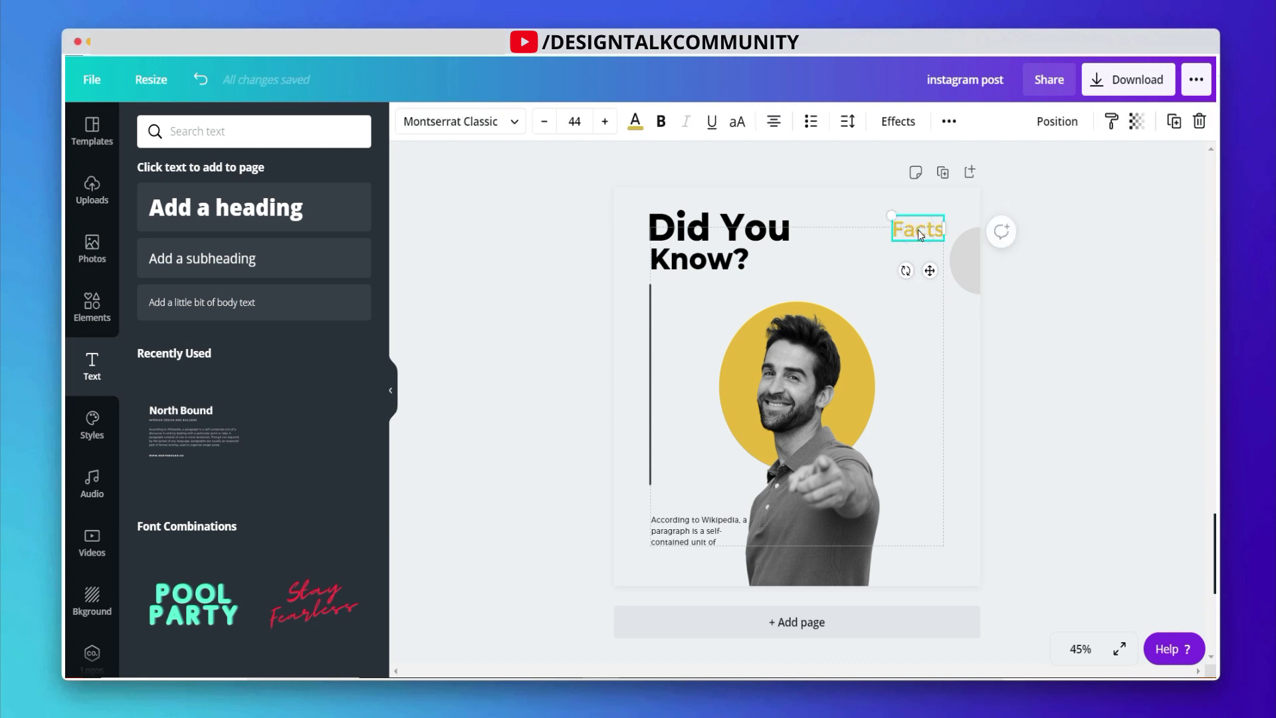
Step: Copy Facts to the bottom right as a black '01' label and nudge Facts slightly
drag(918, 230, 918, 542)
double_click(944, 548)
text(01)
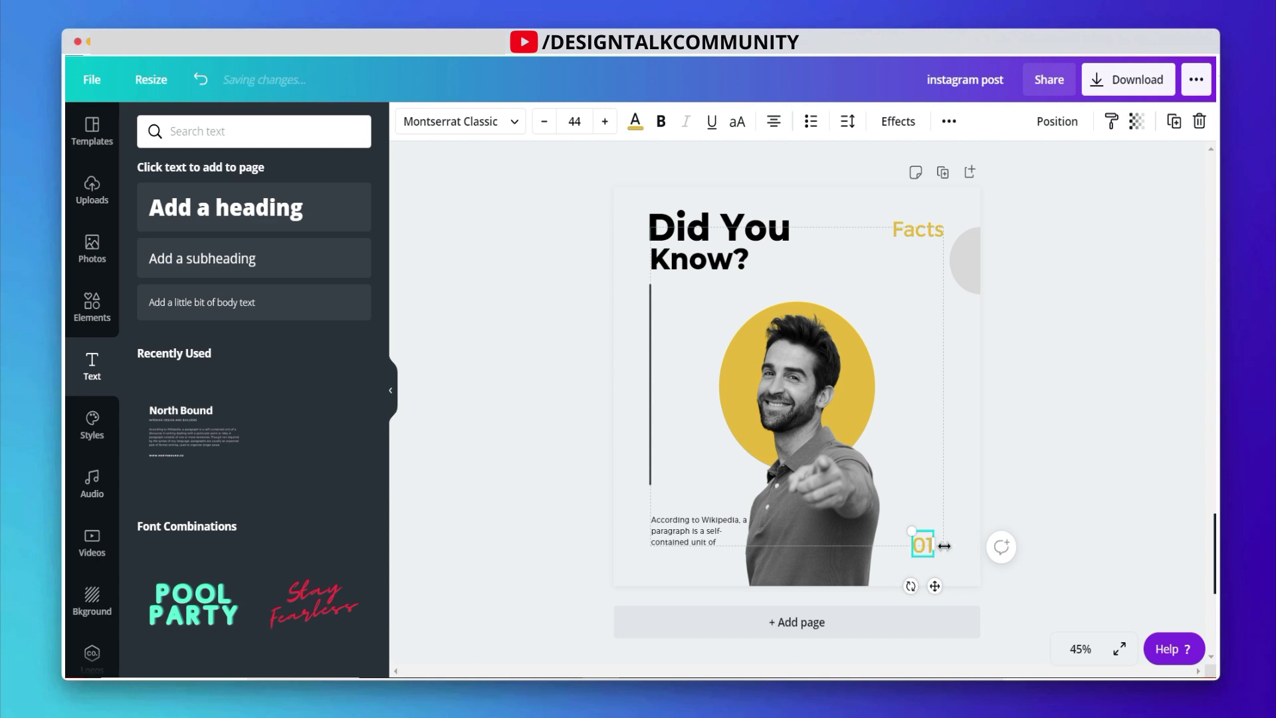
drag(937, 589, 945, 586)
click(636, 121)
click(141, 290)
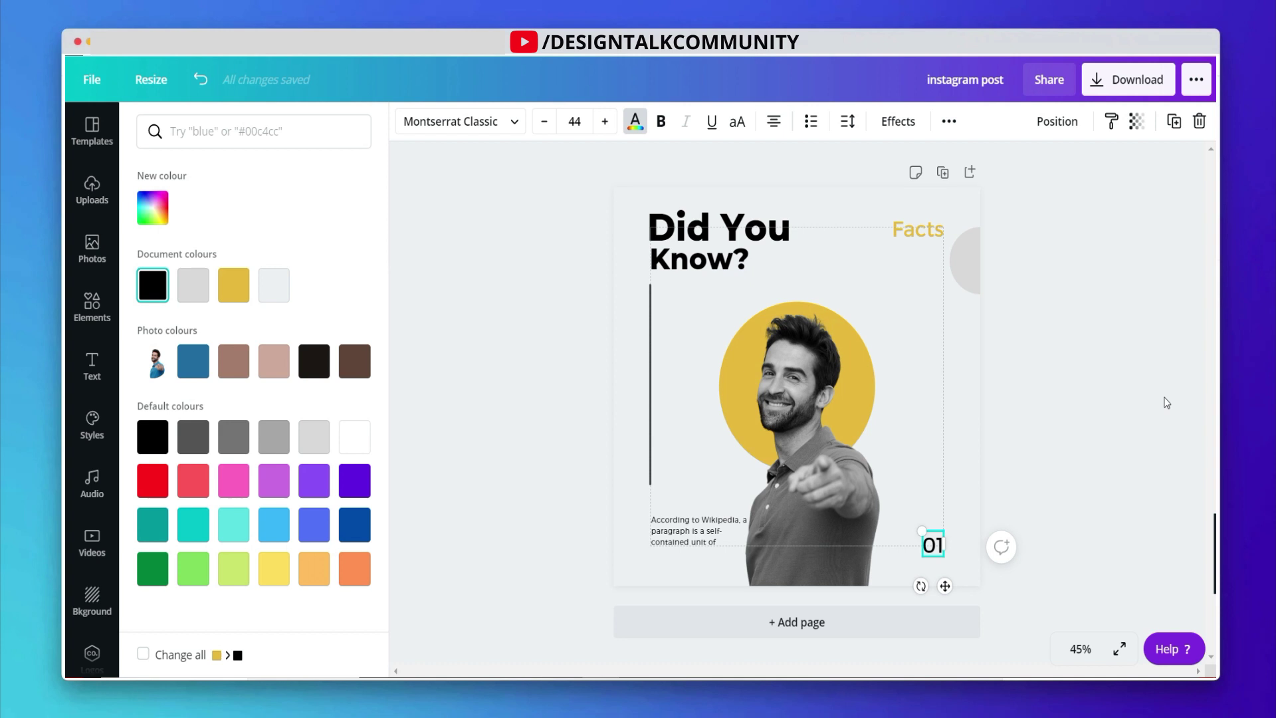
click(1121, 398)
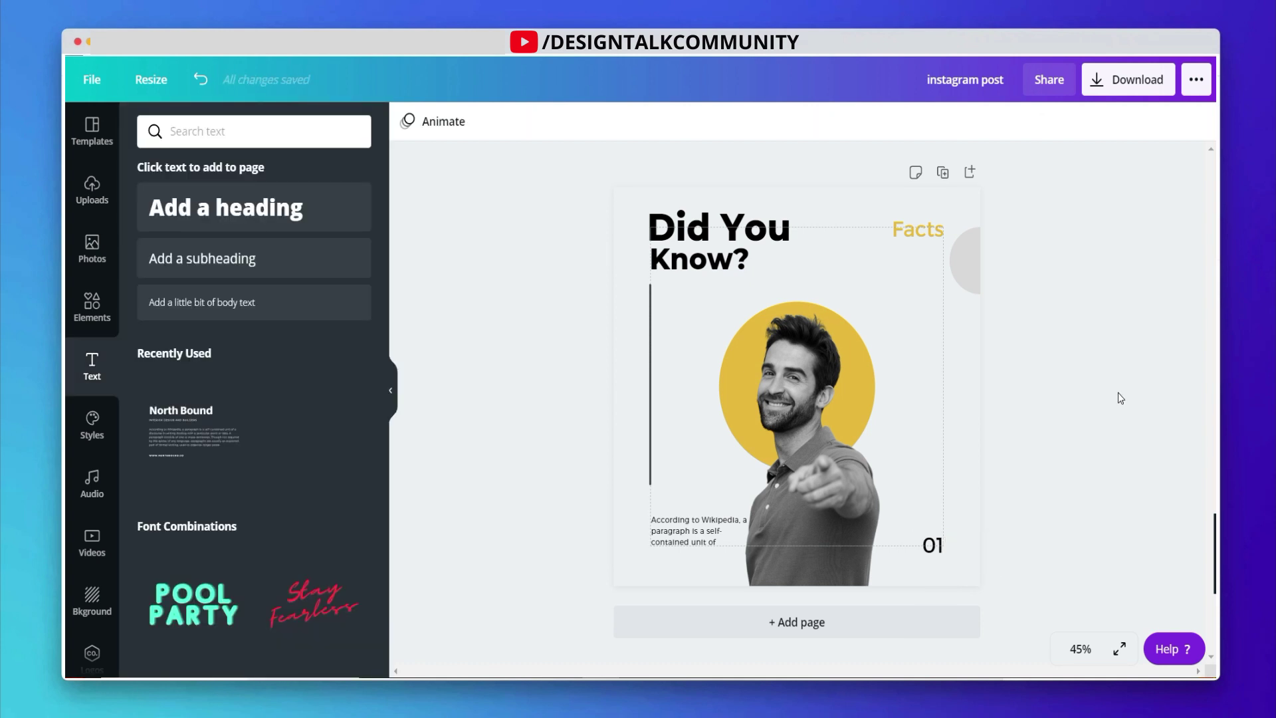
drag(925, 236, 921, 229)
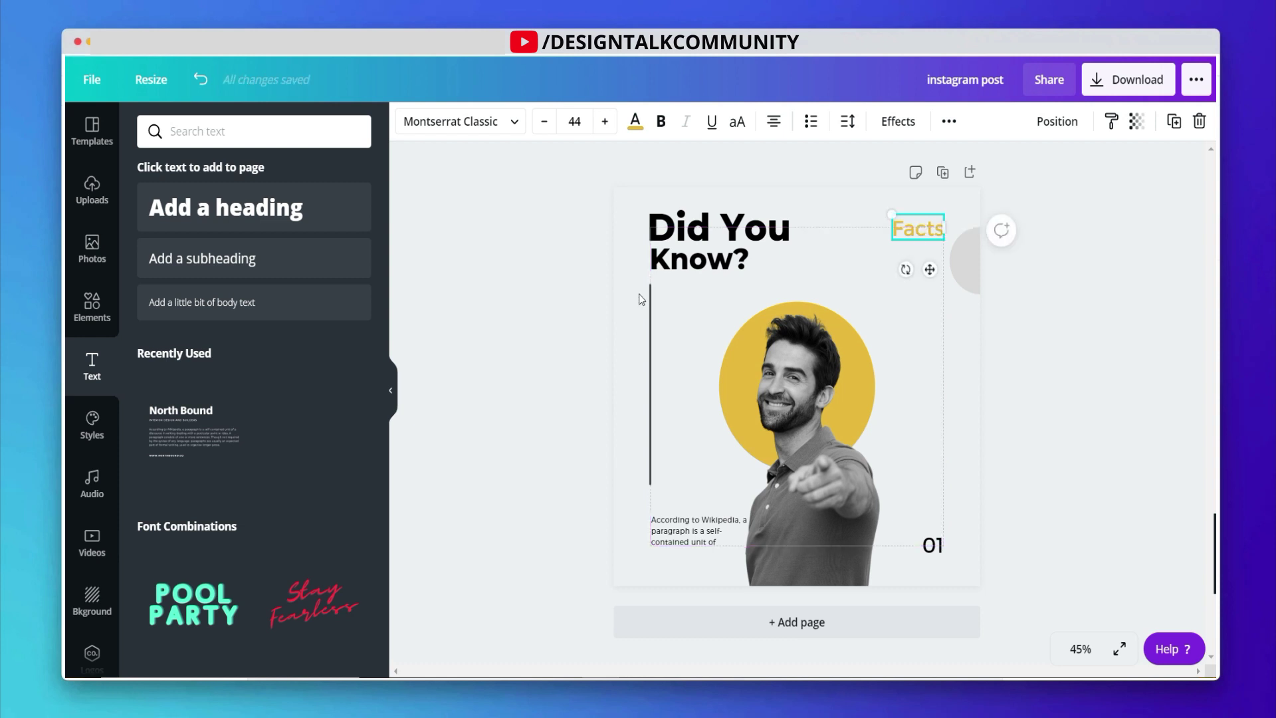
Step: Check the cover's Know? heading line and the Facts label
click(683, 261)
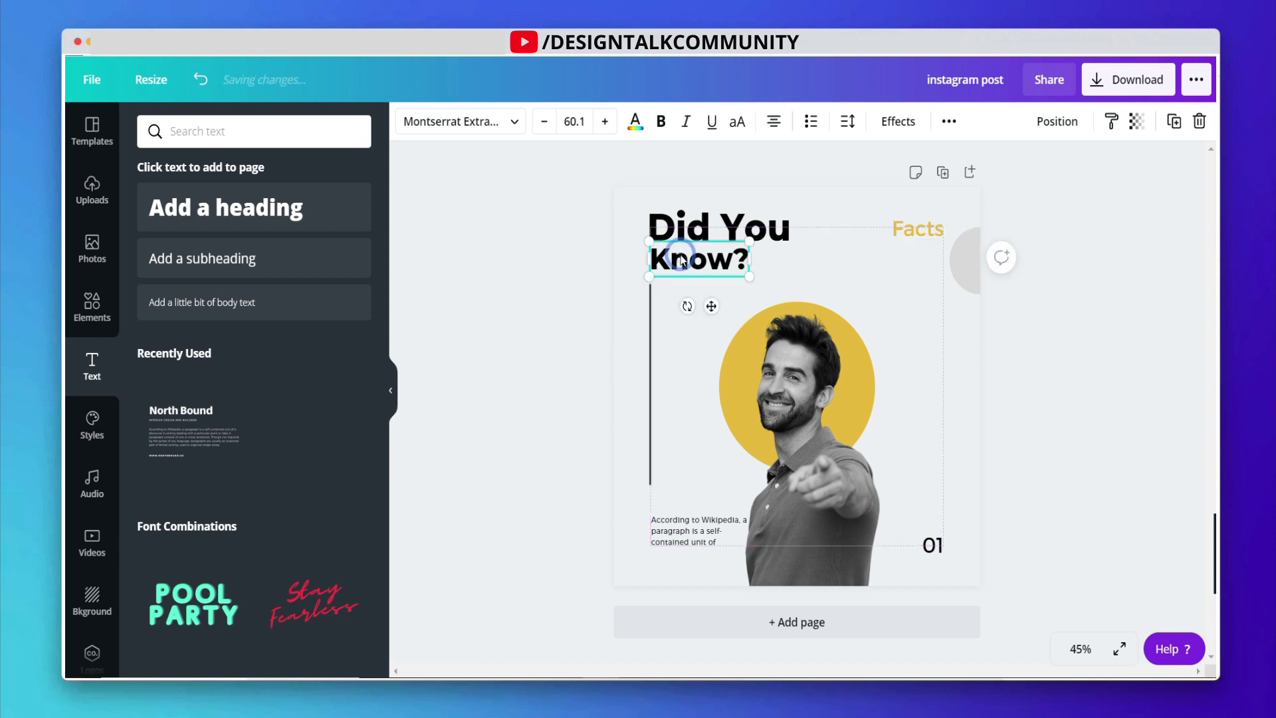
click(1084, 288)
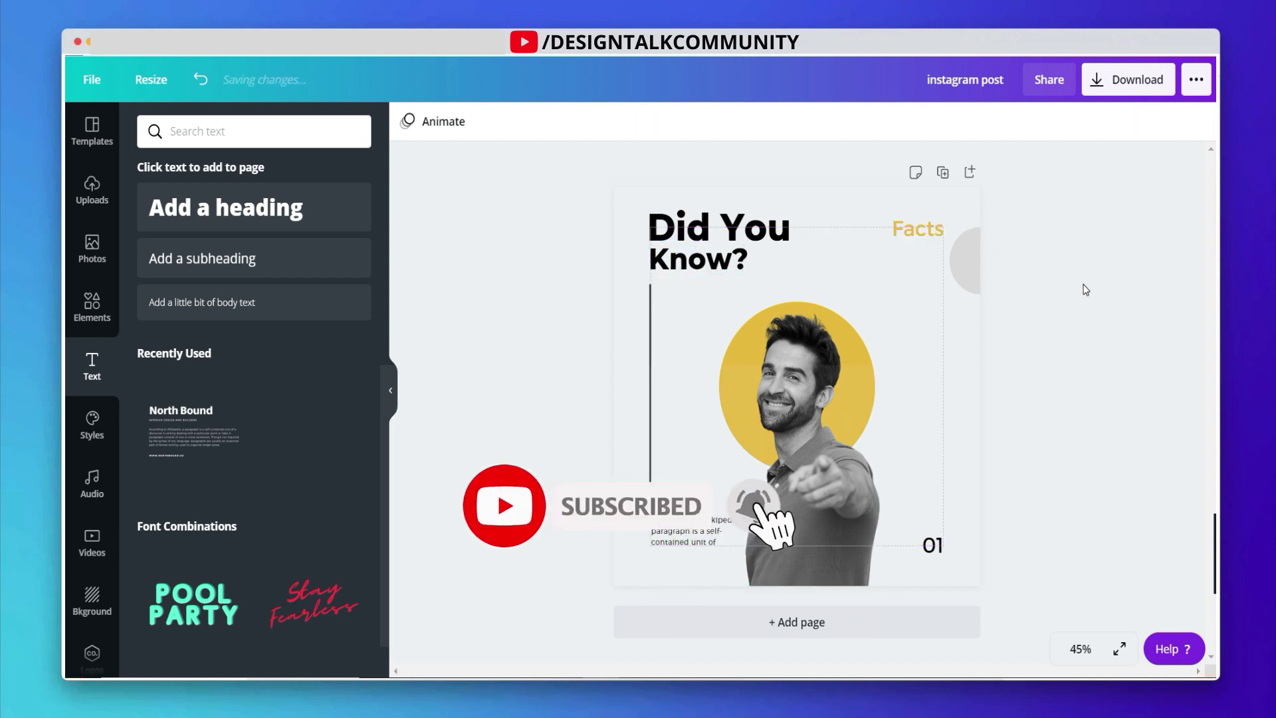
click(919, 237)
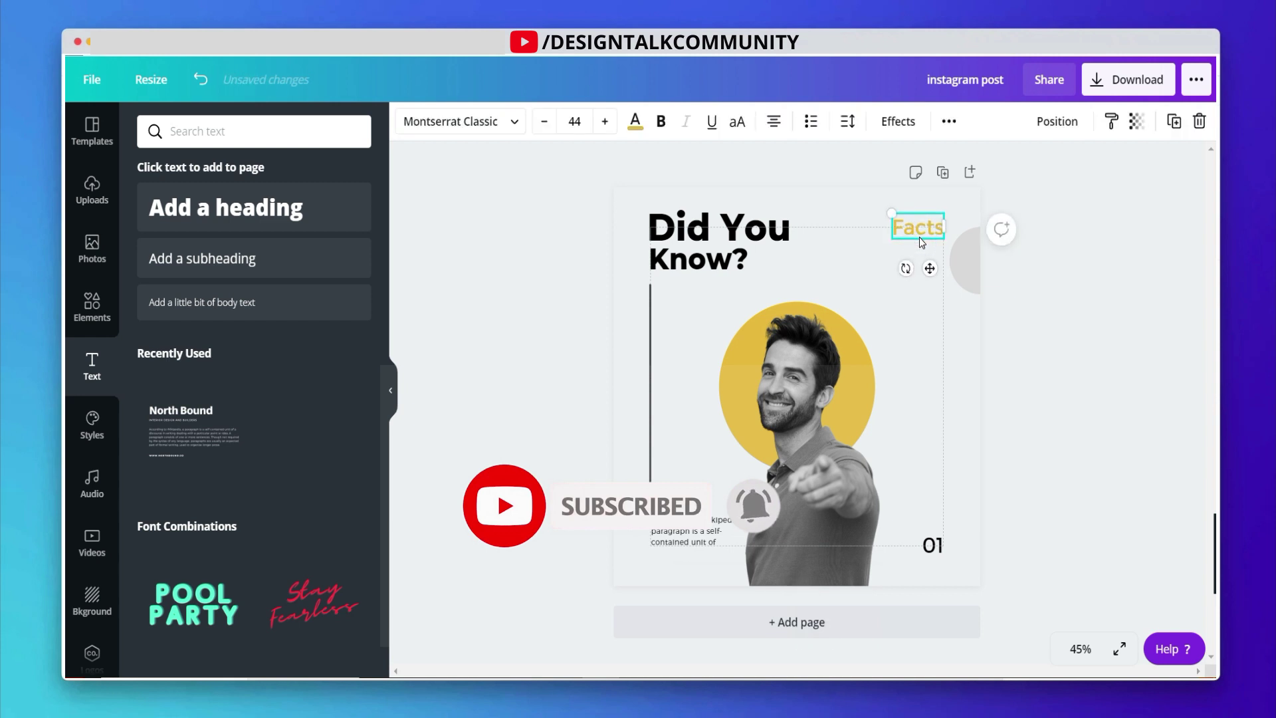
click(1106, 230)
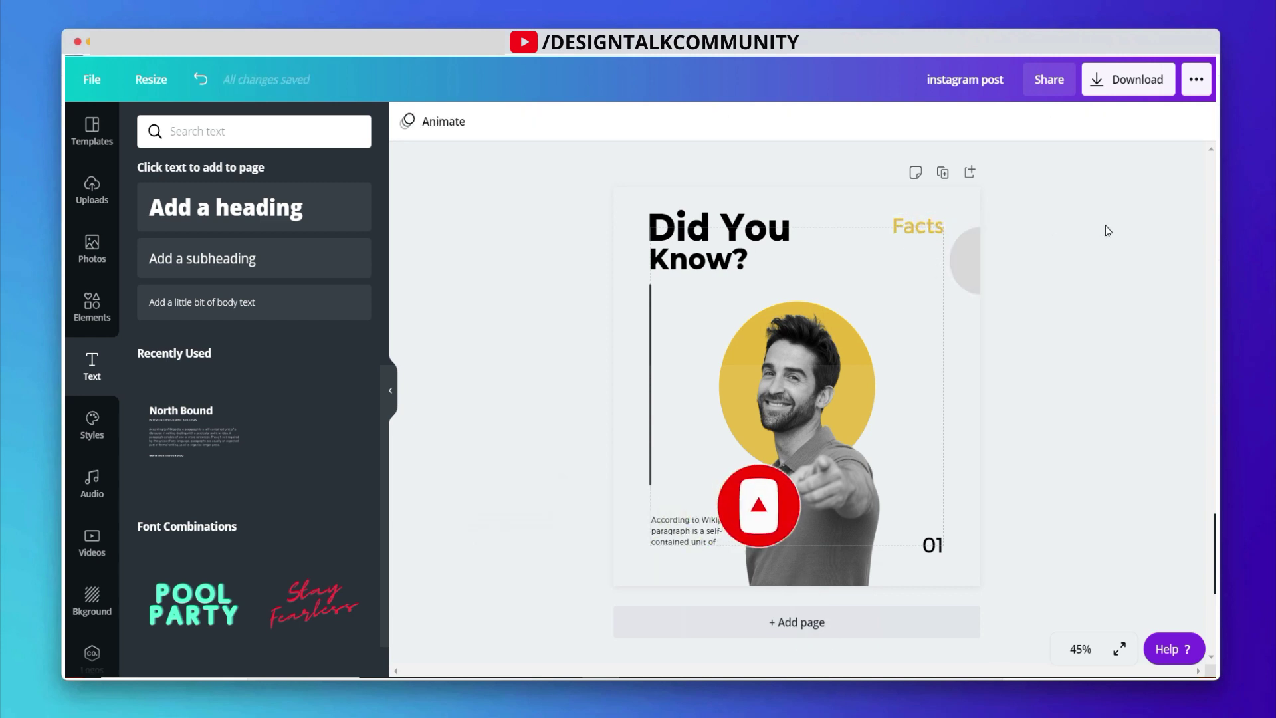
Step: Add a blank page after the cover and select the cover's Did You Know? heading for copying
click(901, 626)
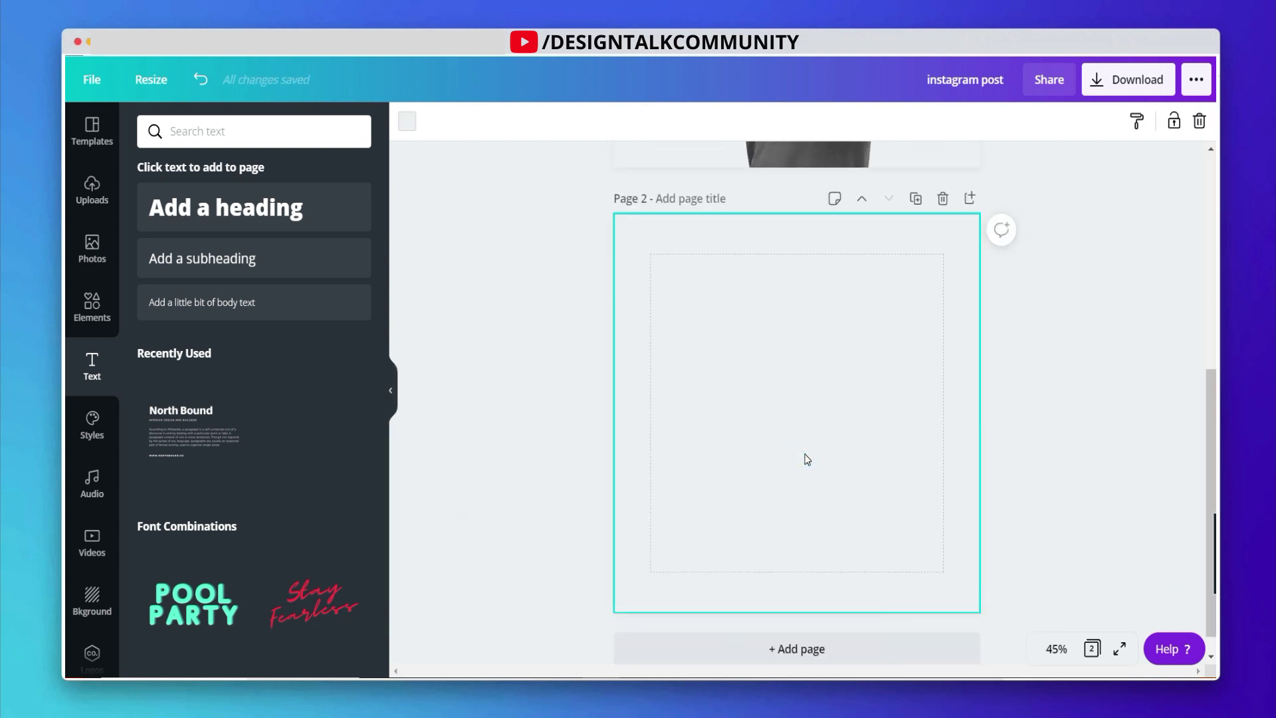
scroll(695, 453, up, 6)
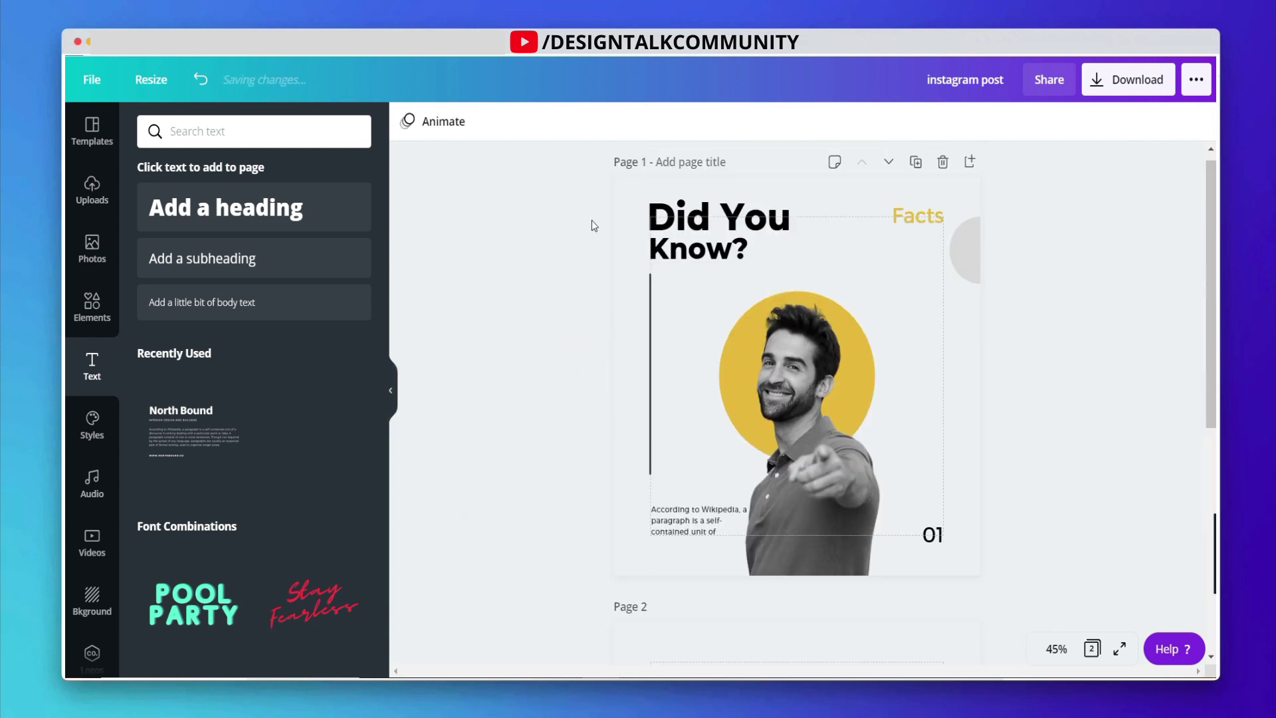
click(673, 238)
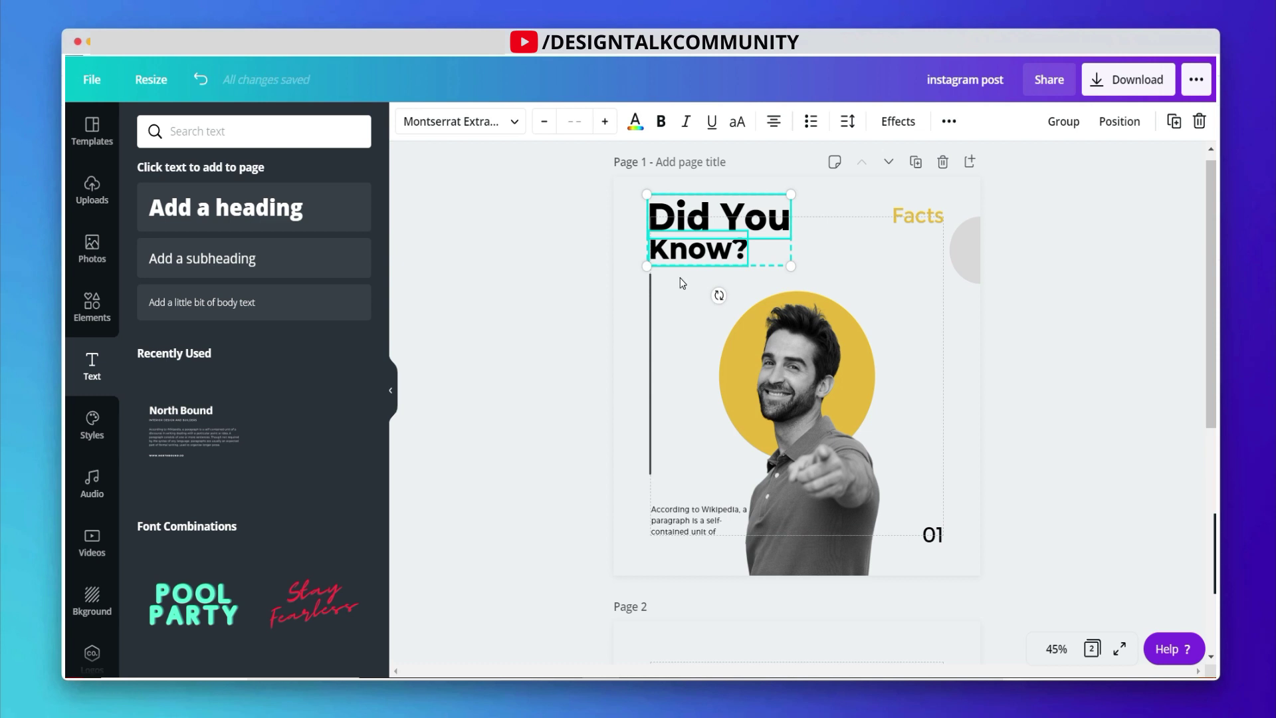
scroll(672, 481, down, 6)
Step: Paste the Did You Know? heading onto page 2 and centre it
click(709, 410)
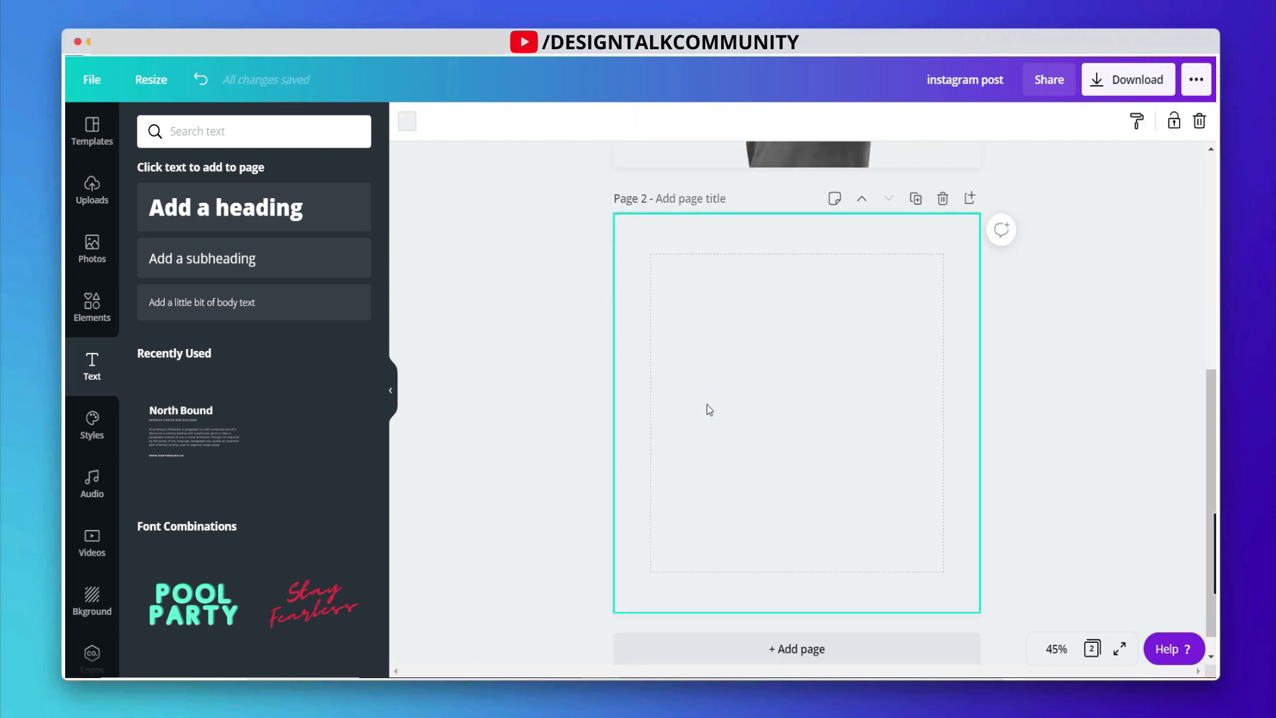
key(ctrl+v)
drag(729, 266, 734, 366)
click(1110, 373)
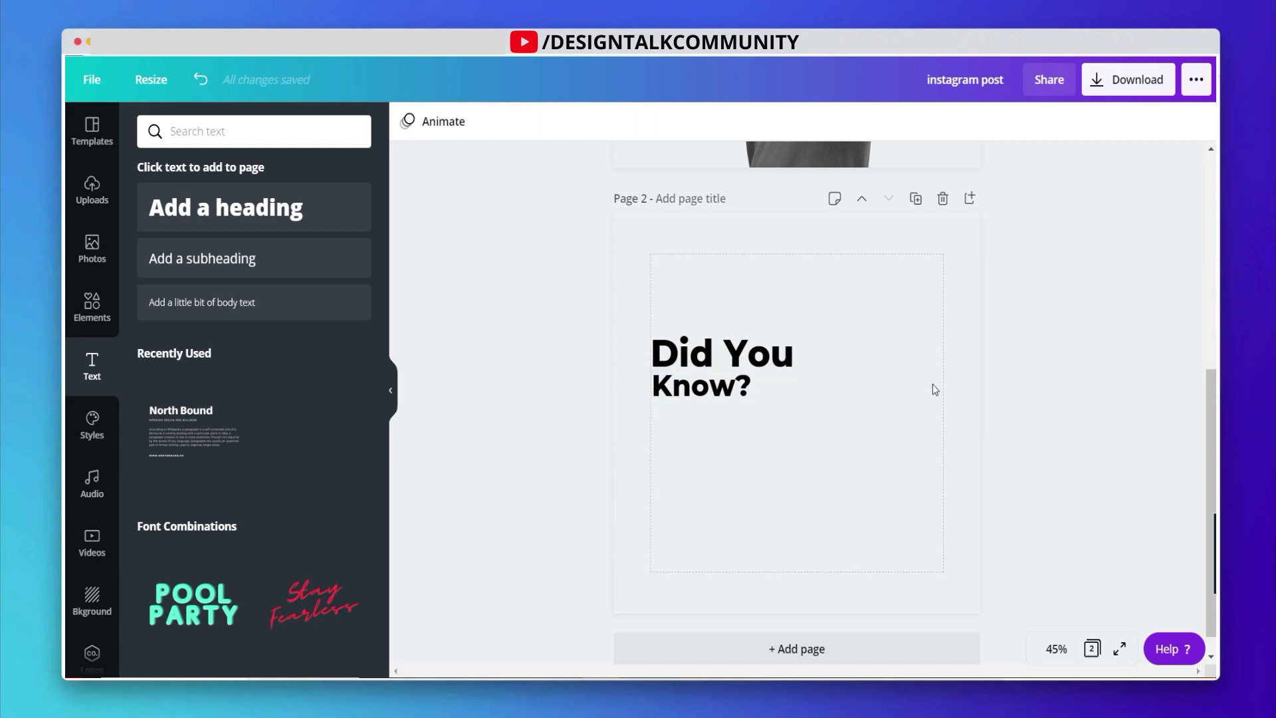
Step: Add the North Bound template, ungroup it, delete its extra lines, and align the paragraph under the heading
click(171, 421)
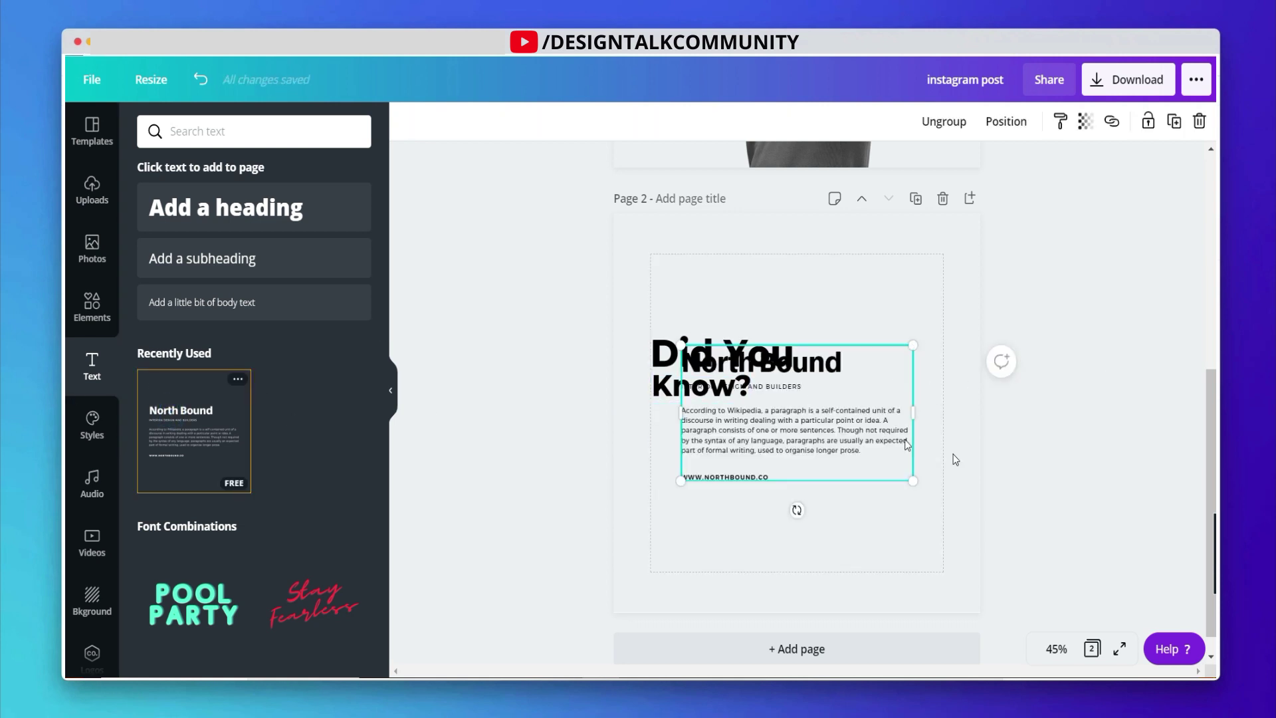
click(947, 119)
click(839, 374)
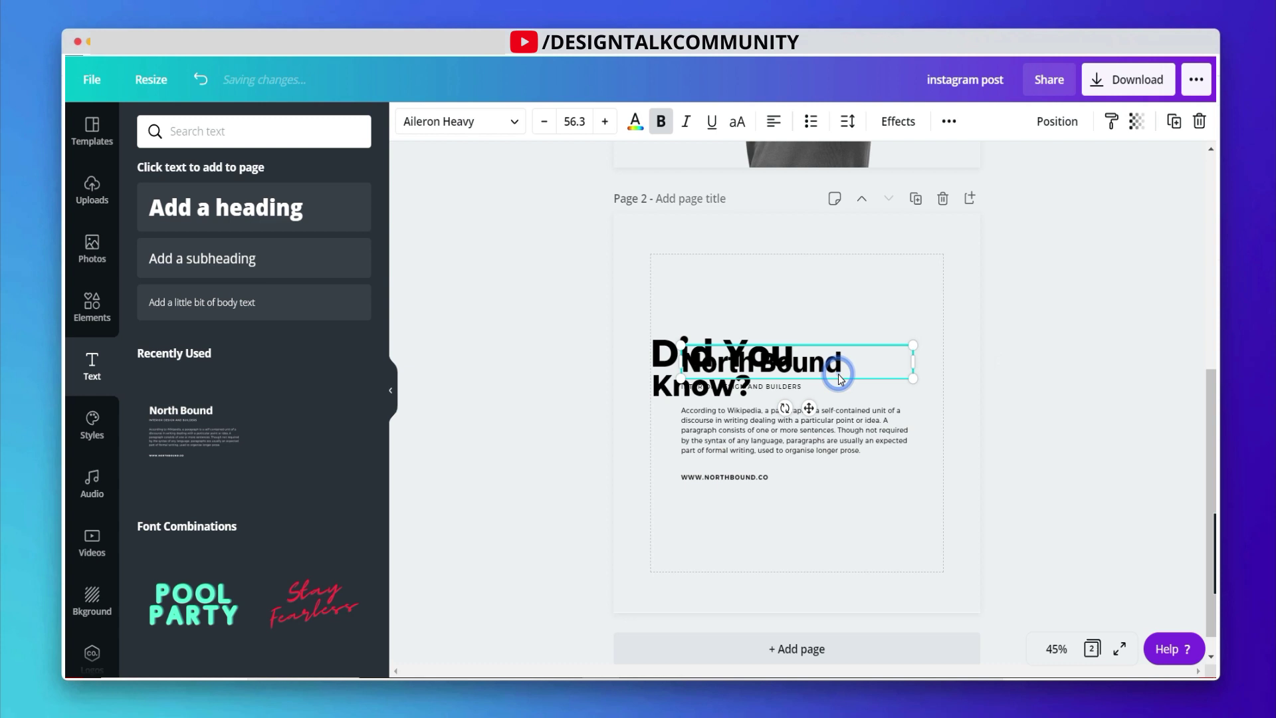
key(Delete)
click(835, 385)
key(Delete)
click(821, 430)
click(763, 474)
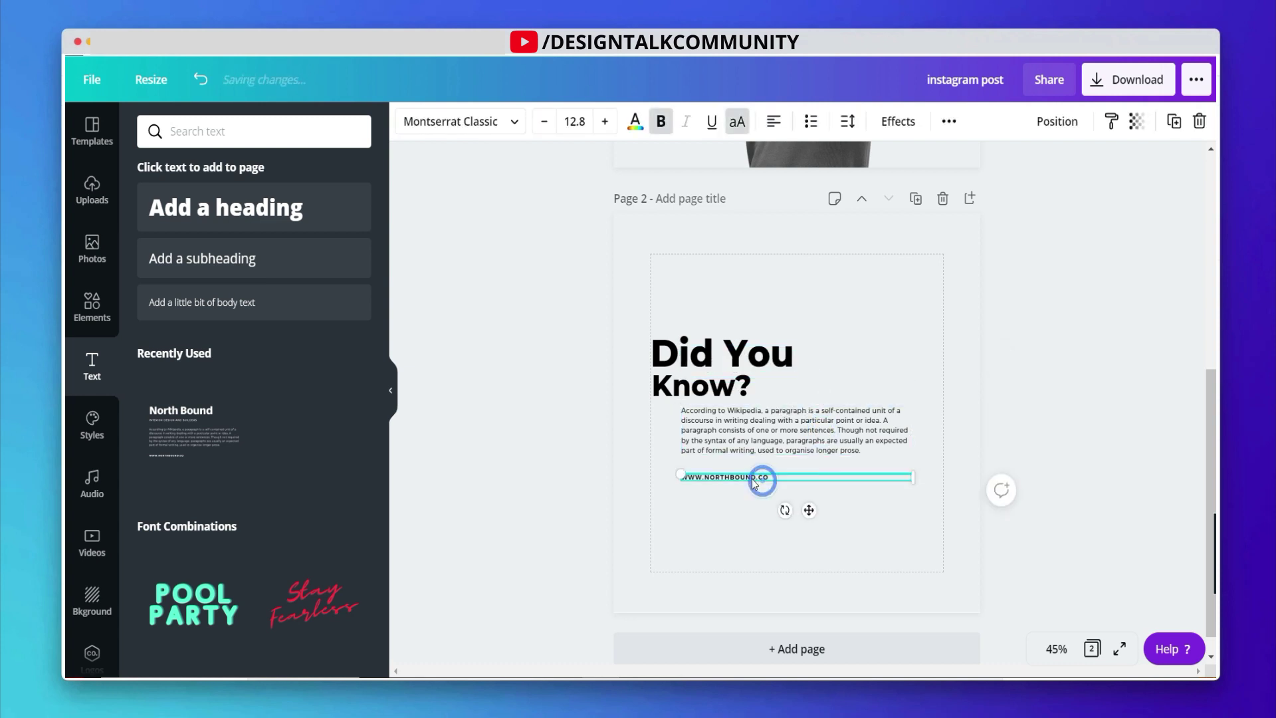
key(Delete)
click(832, 429)
drag(832, 429, 804, 417)
Step: Trim the paragraph after 'one or more sentences.' and widen it to four lines at size 18.6
double_click(807, 427)
key(Delete)
click(888, 493)
click(883, 416)
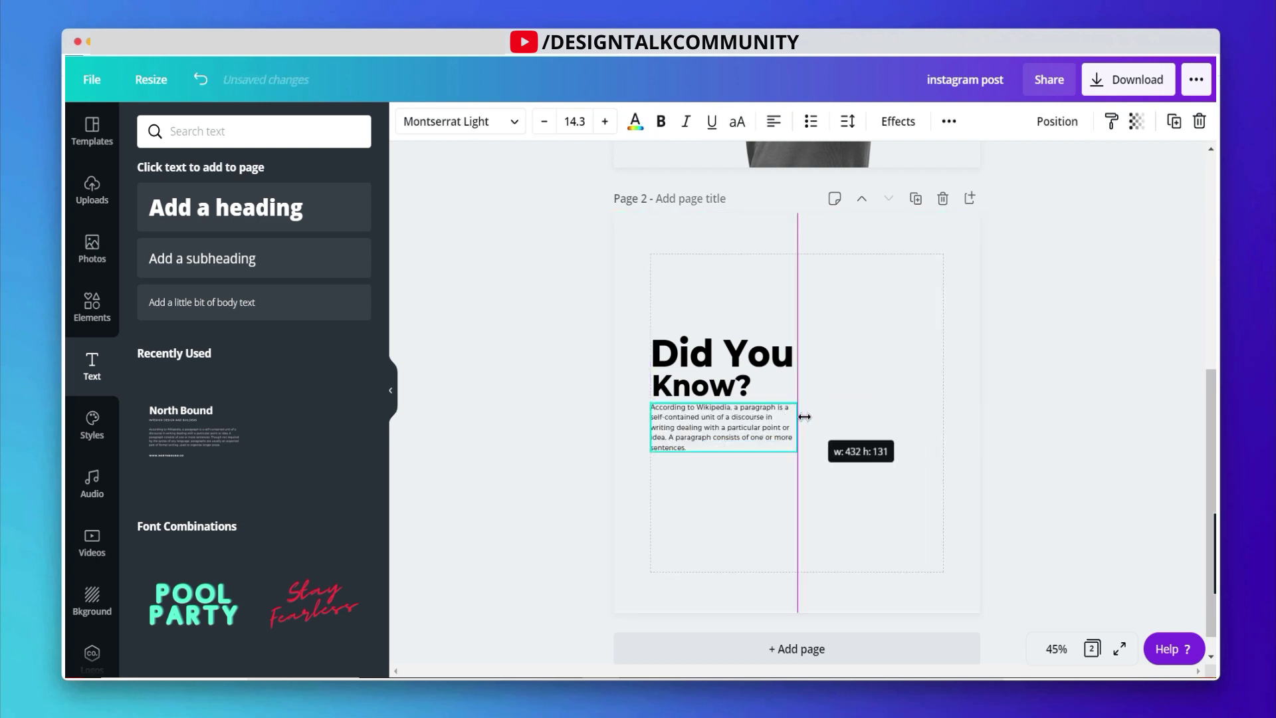
drag(805, 461, 805, 459)
drag(797, 452, 889, 440)
click(1070, 403)
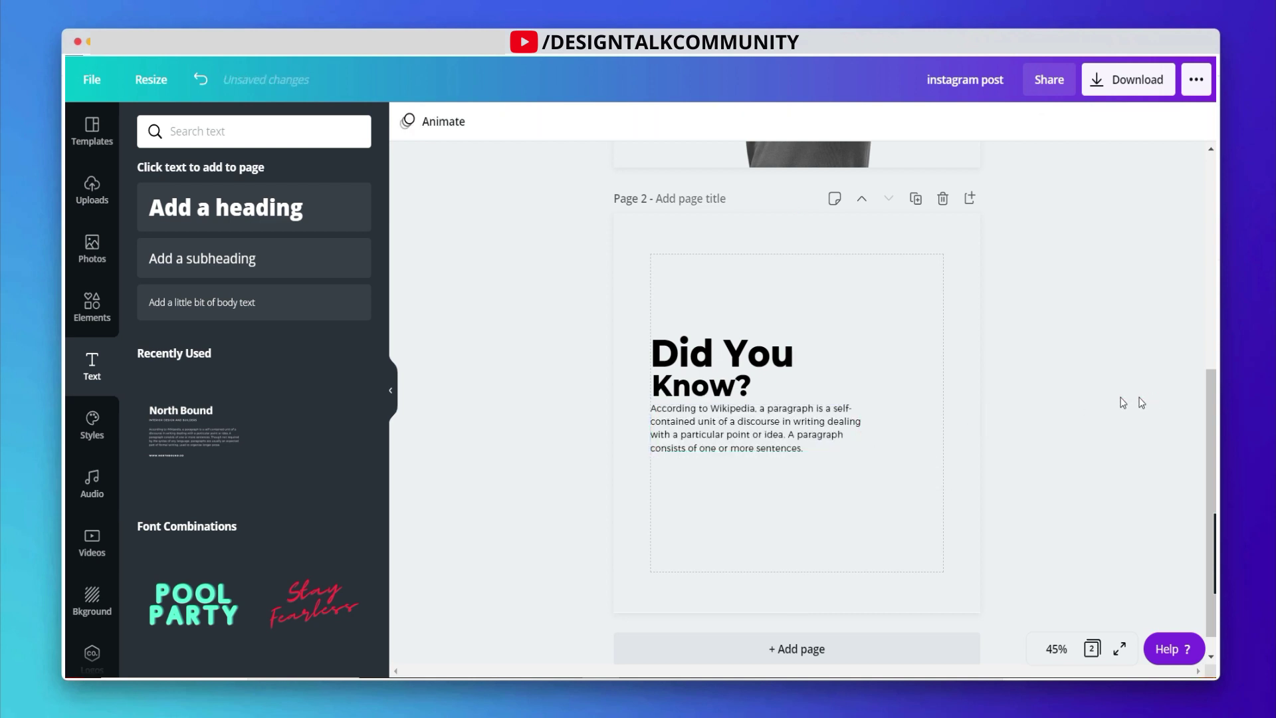
Step: Drag the cover's Facts label onto page 2 above the heading
scroll(1081, 402, up, 6)
scroll(1081, 403, down, 4)
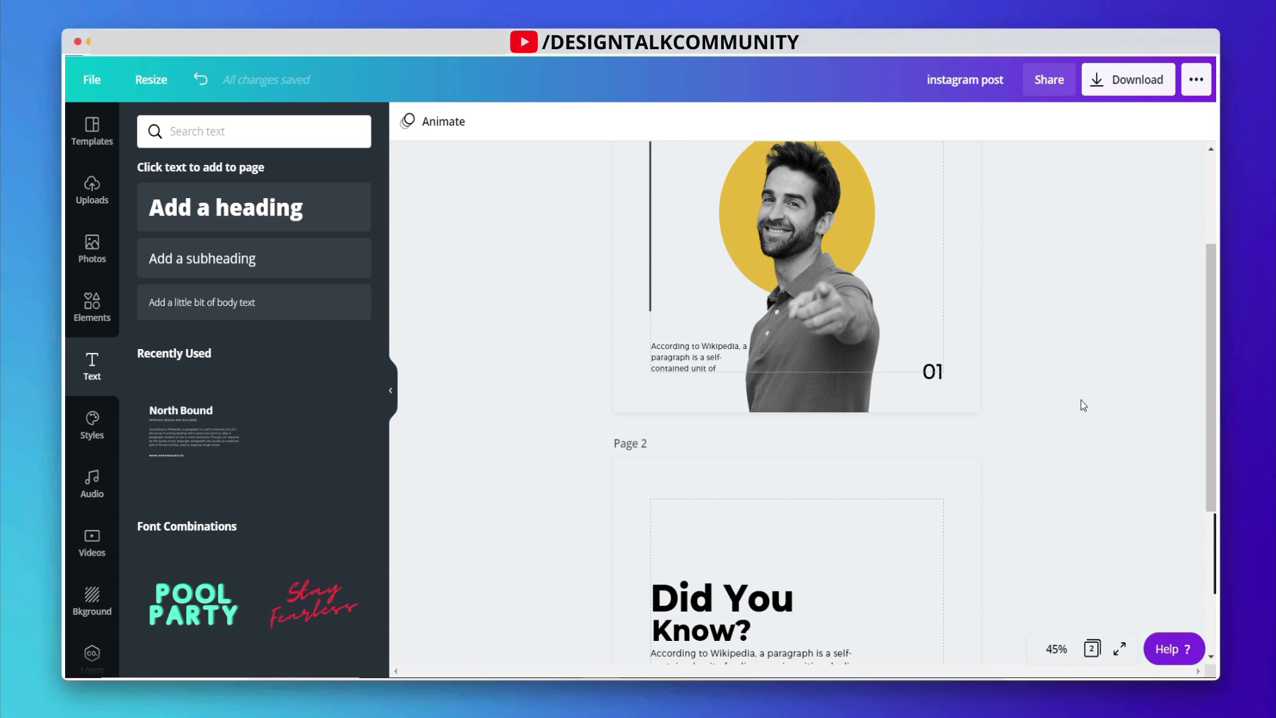
scroll(1081, 405, up, 4)
click(917, 224)
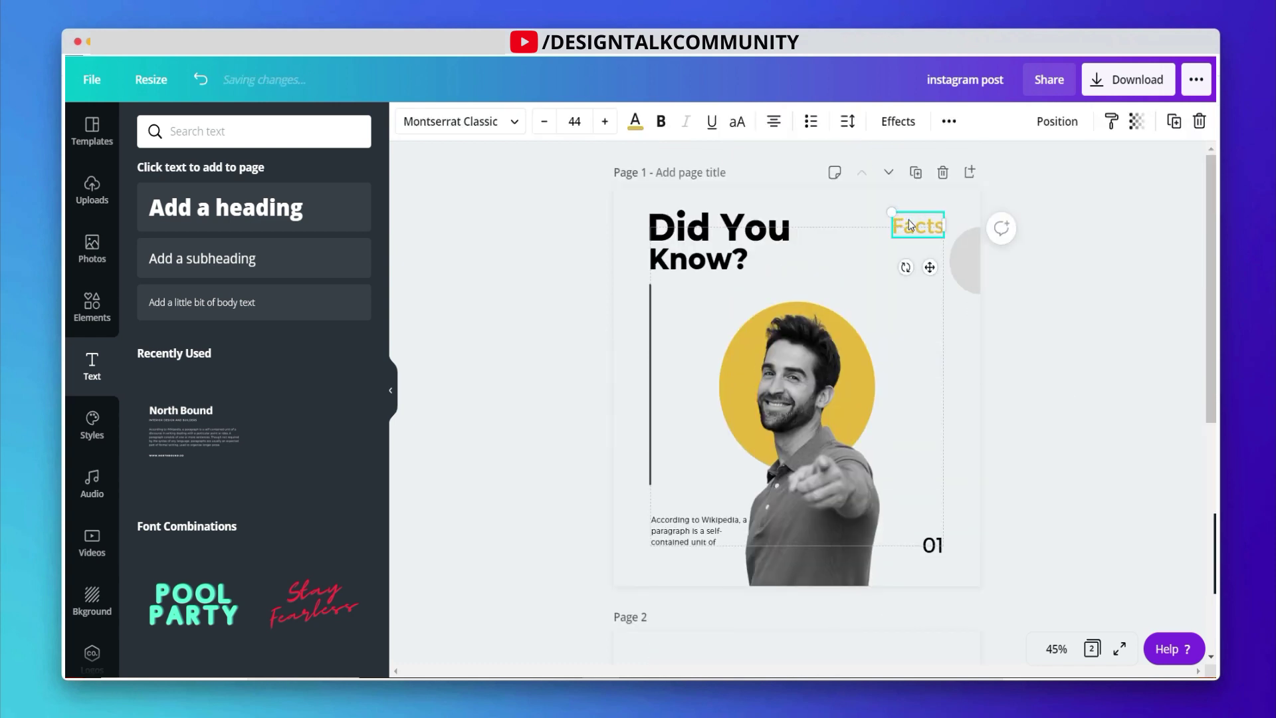
scroll(908, 219, down, 4)
drag(909, 273, 684, 538)
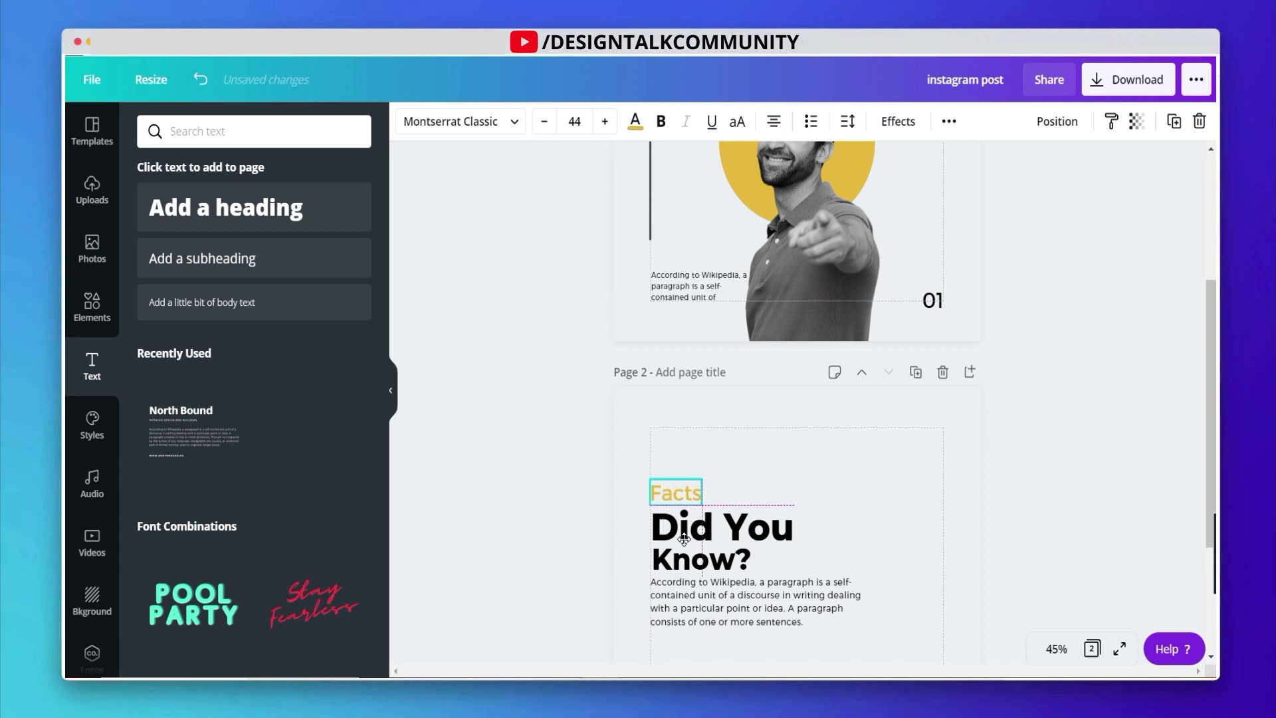
Step: Change the label to 'Fact 1' and scale it down to size 29.2
click(697, 497)
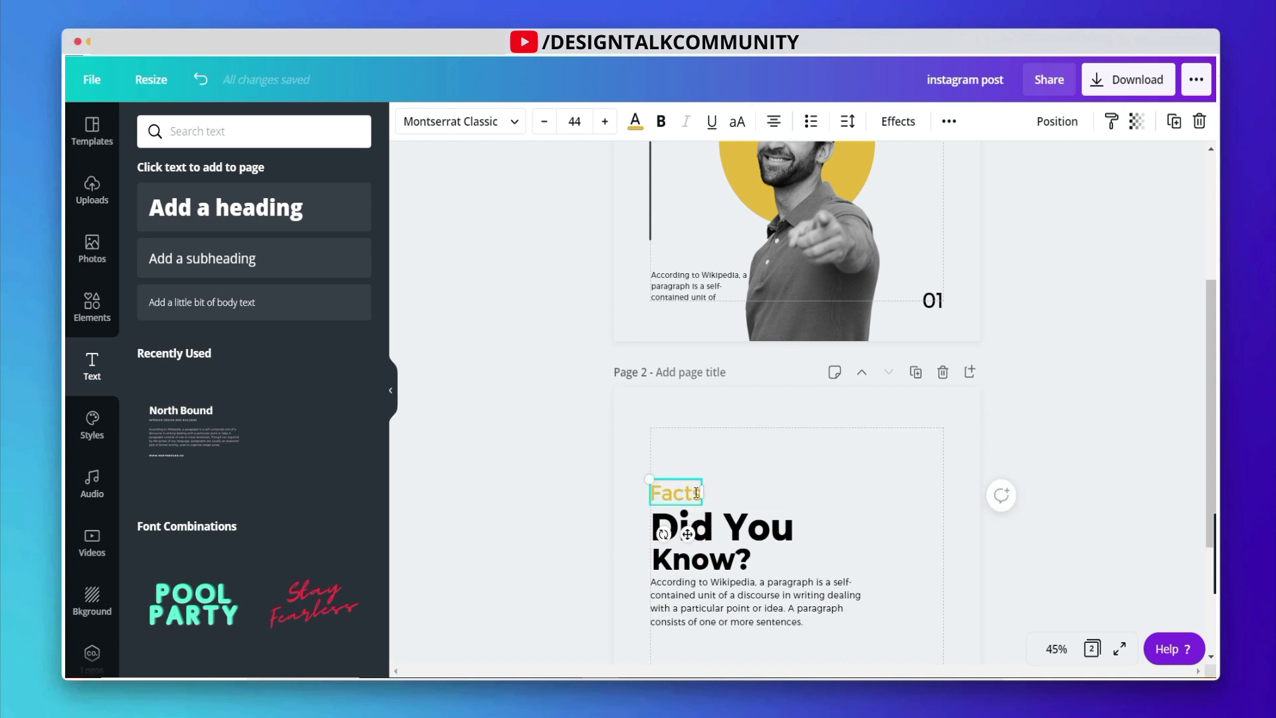
key(BackSpace)
text(1)
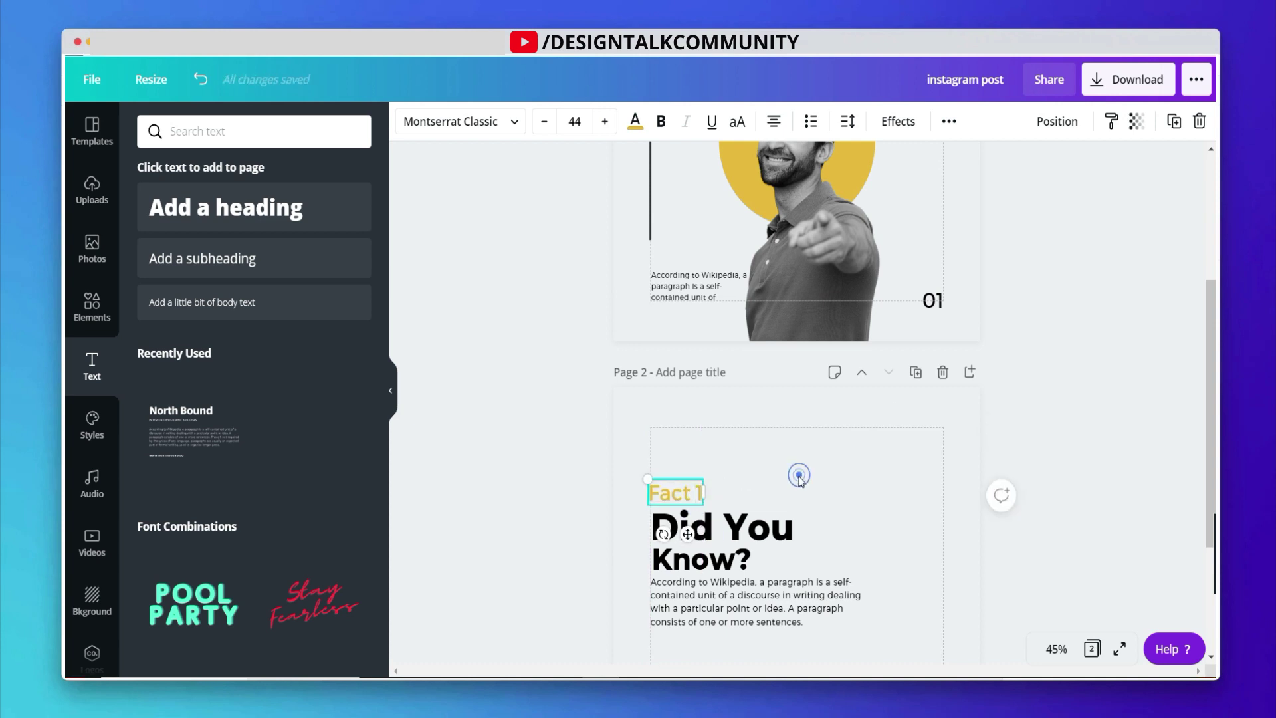
click(801, 474)
click(666, 492)
drag(704, 480, 688, 488)
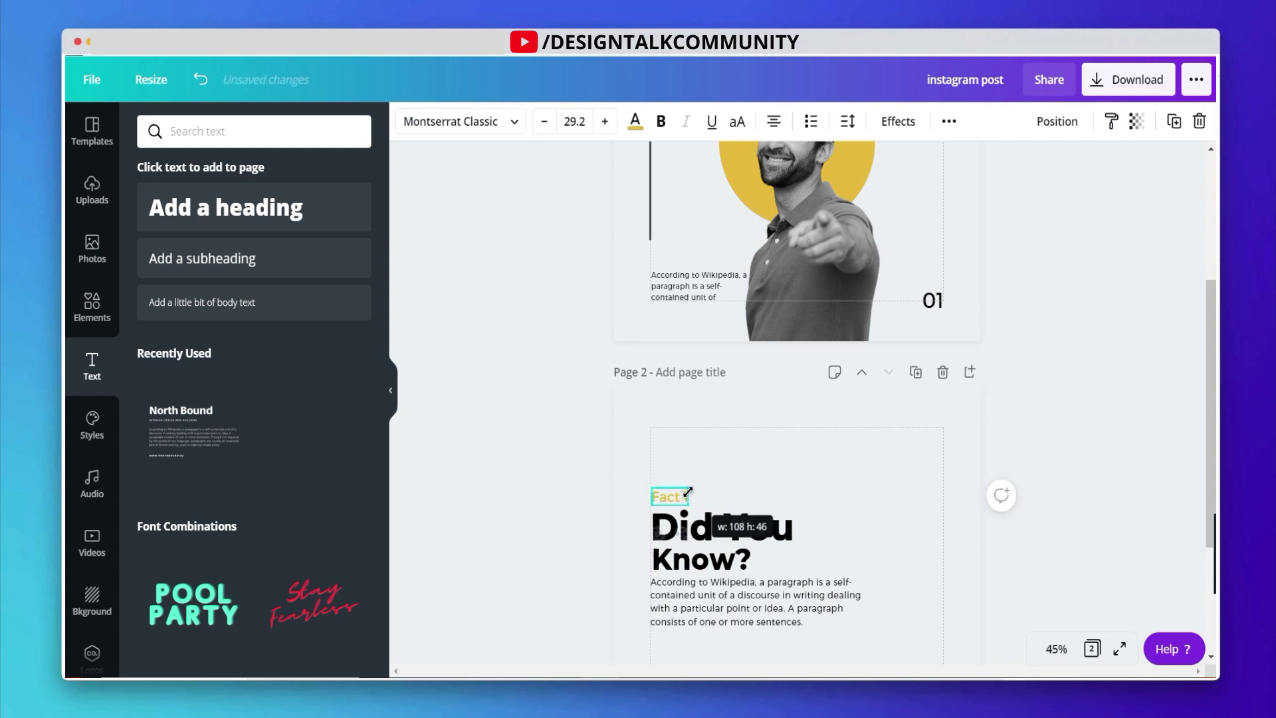
click(740, 476)
scroll(741, 476, down, 3)
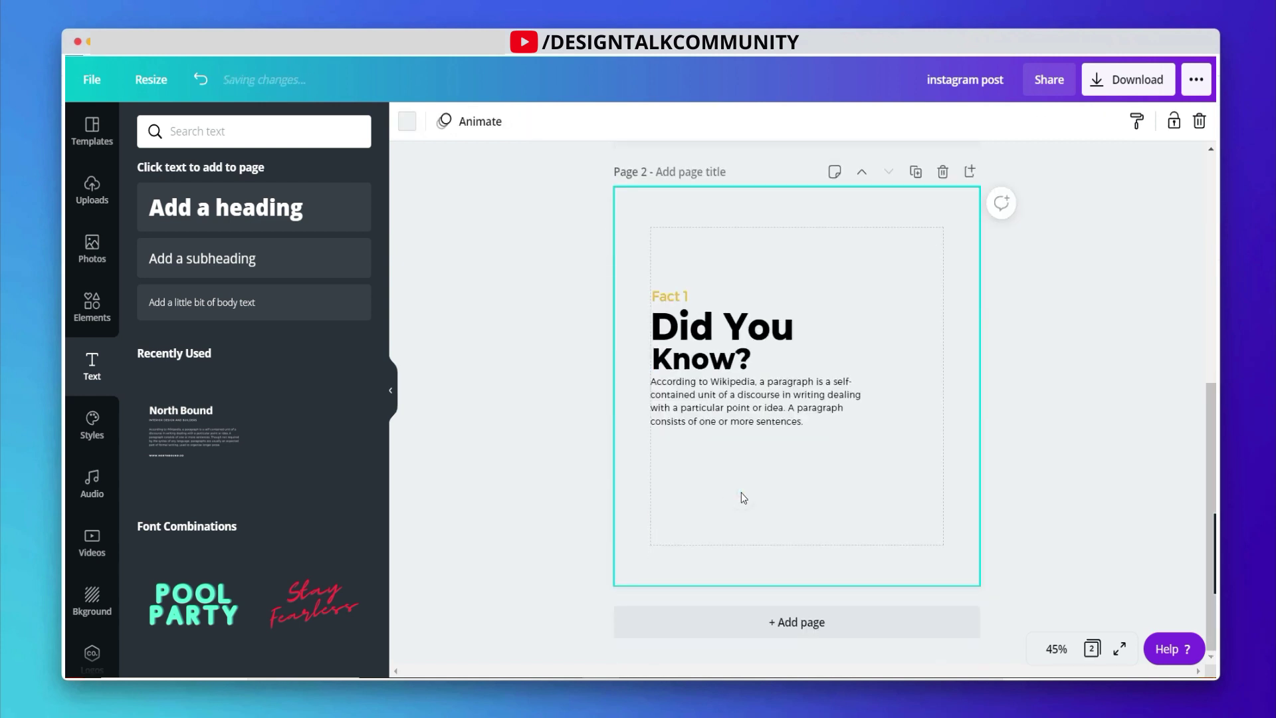
click(1023, 426)
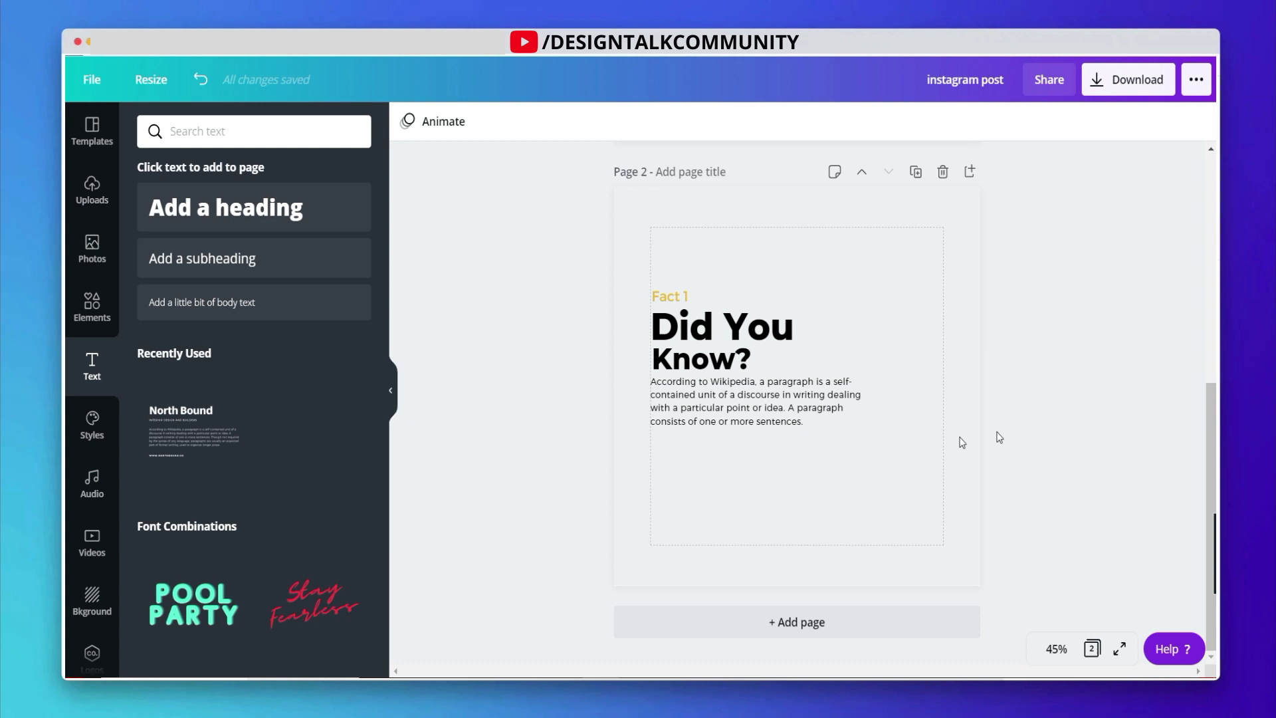
scroll(919, 455, up, 3)
scroll(919, 455, up, 3)
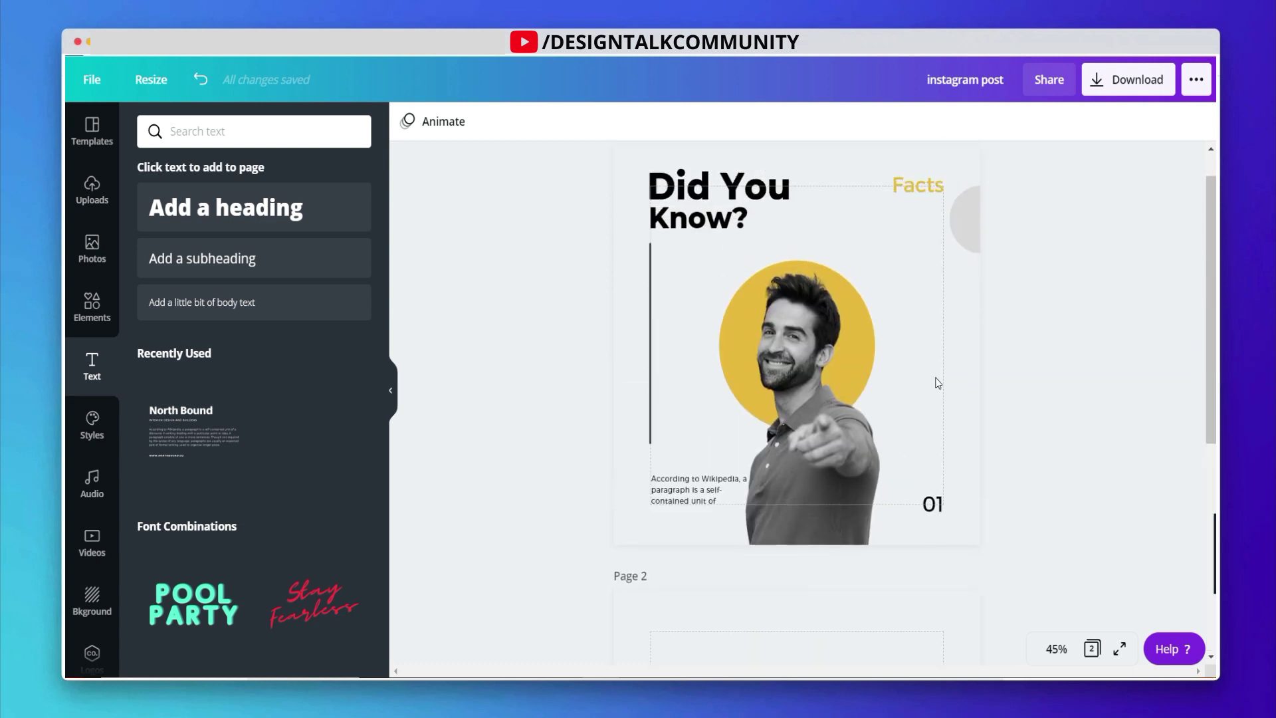
Step: Paste the cover's half-circle onto page 2's right edge at mid-height and make it yellow
click(976, 210)
scroll(900, 471, down, 5)
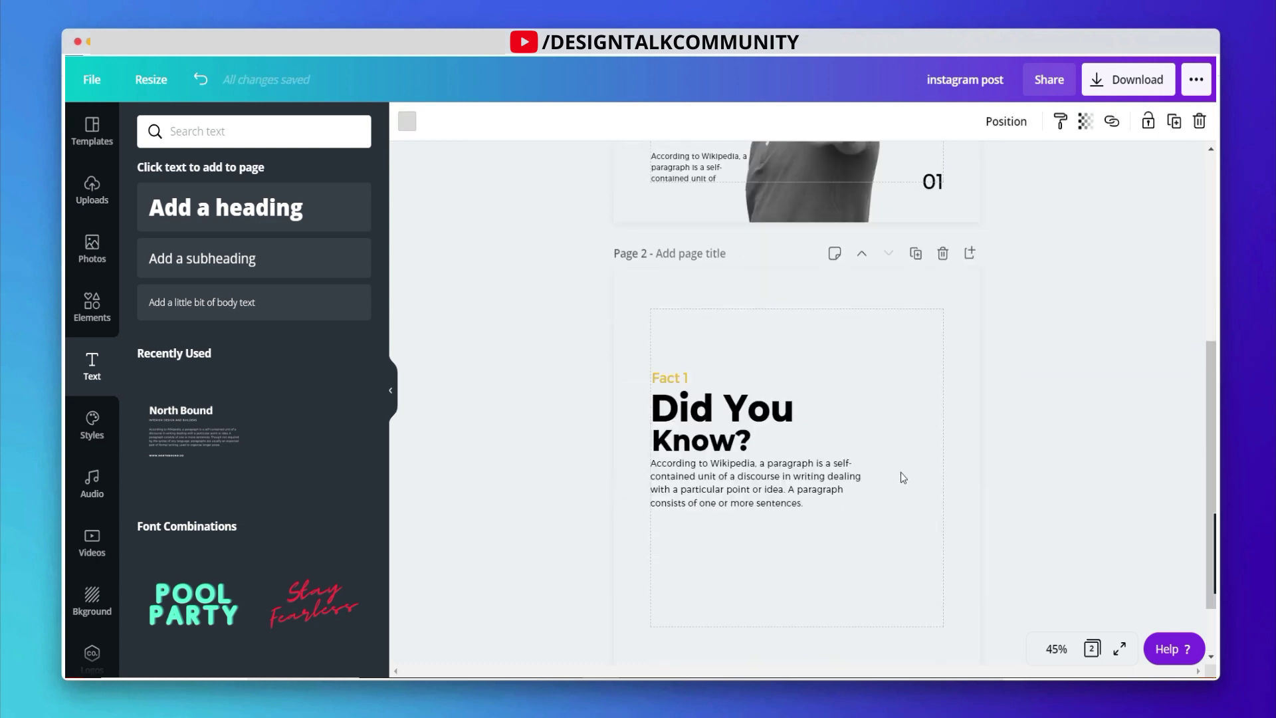
click(900, 472)
key(ctrl+v)
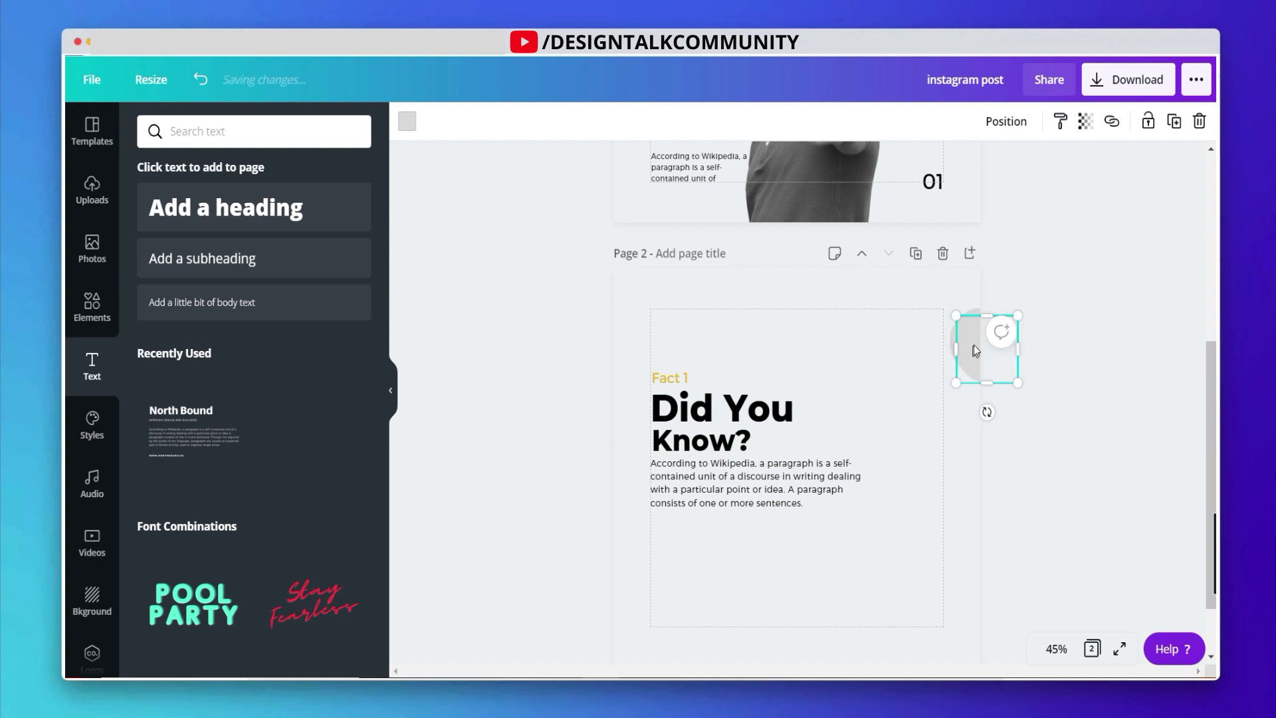
drag(972, 347, 617, 341)
click(970, 349)
drag(970, 349, 974, 520)
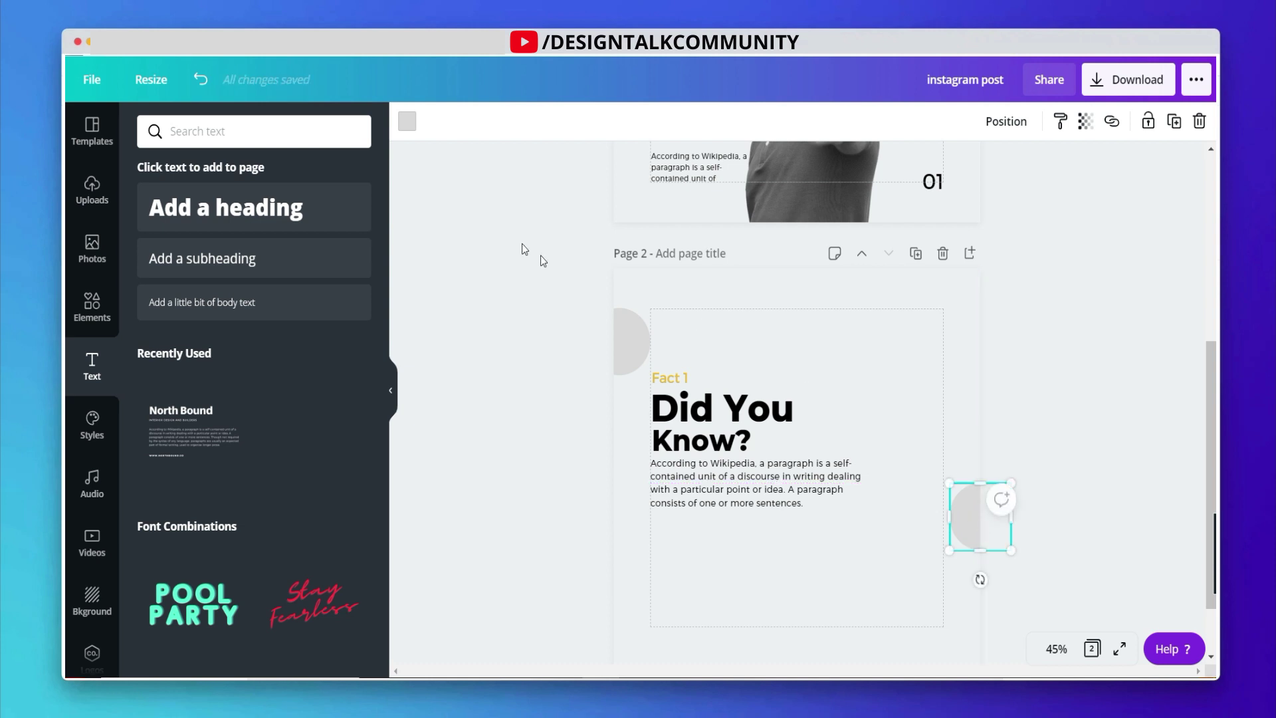
click(407, 119)
click(233, 285)
click(999, 354)
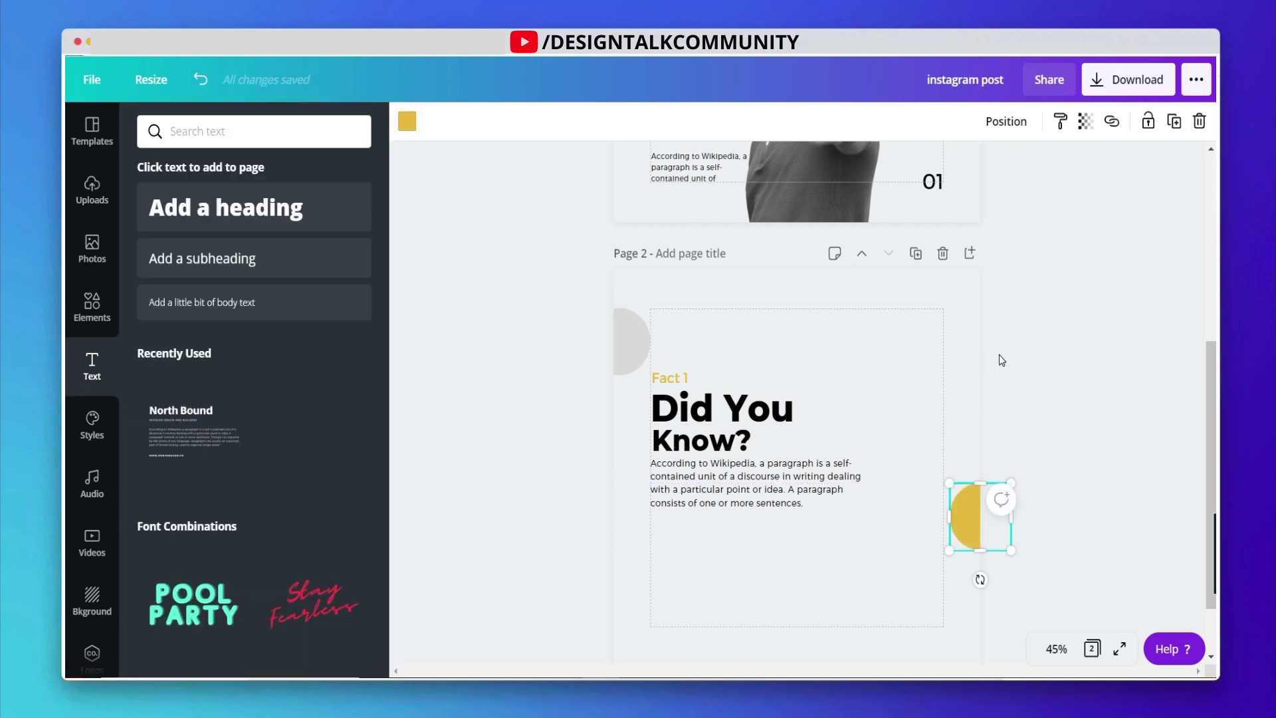
Step: Place a copy of the half-circle in page 2's top-right corner and make it black
scroll(1018, 404, down, 2)
click(994, 419)
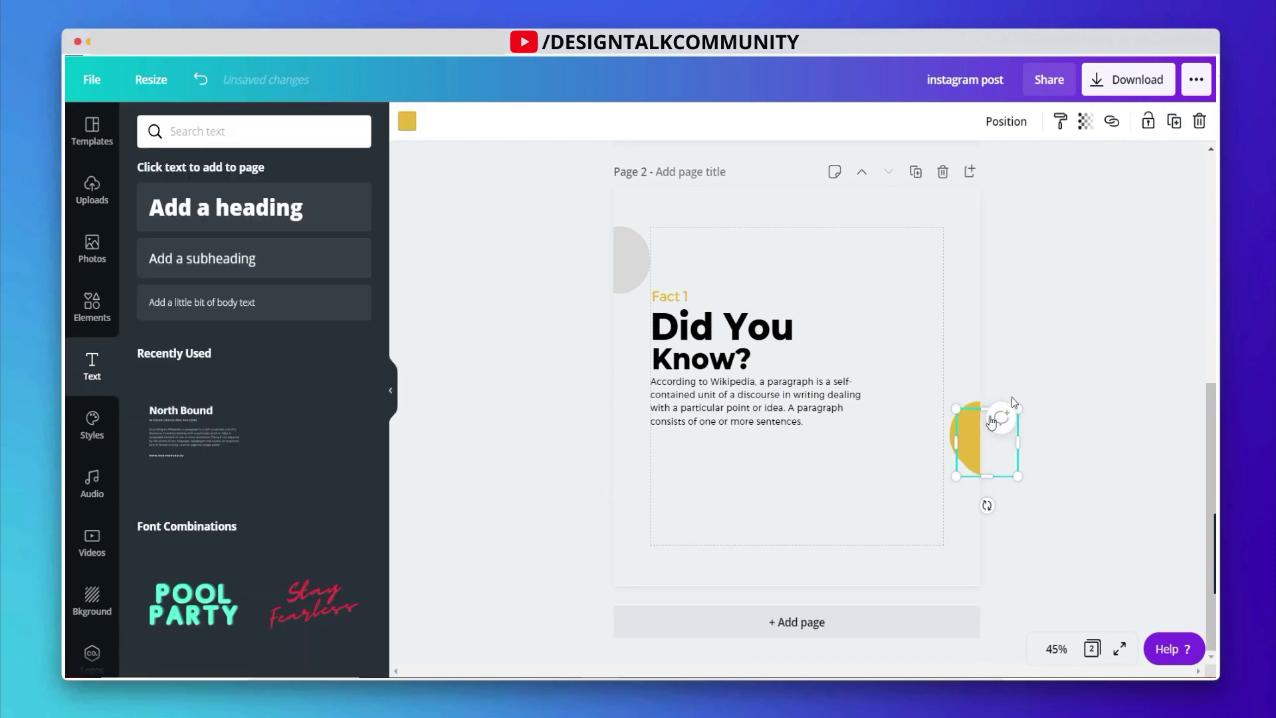
drag(979, 442, 936, 232)
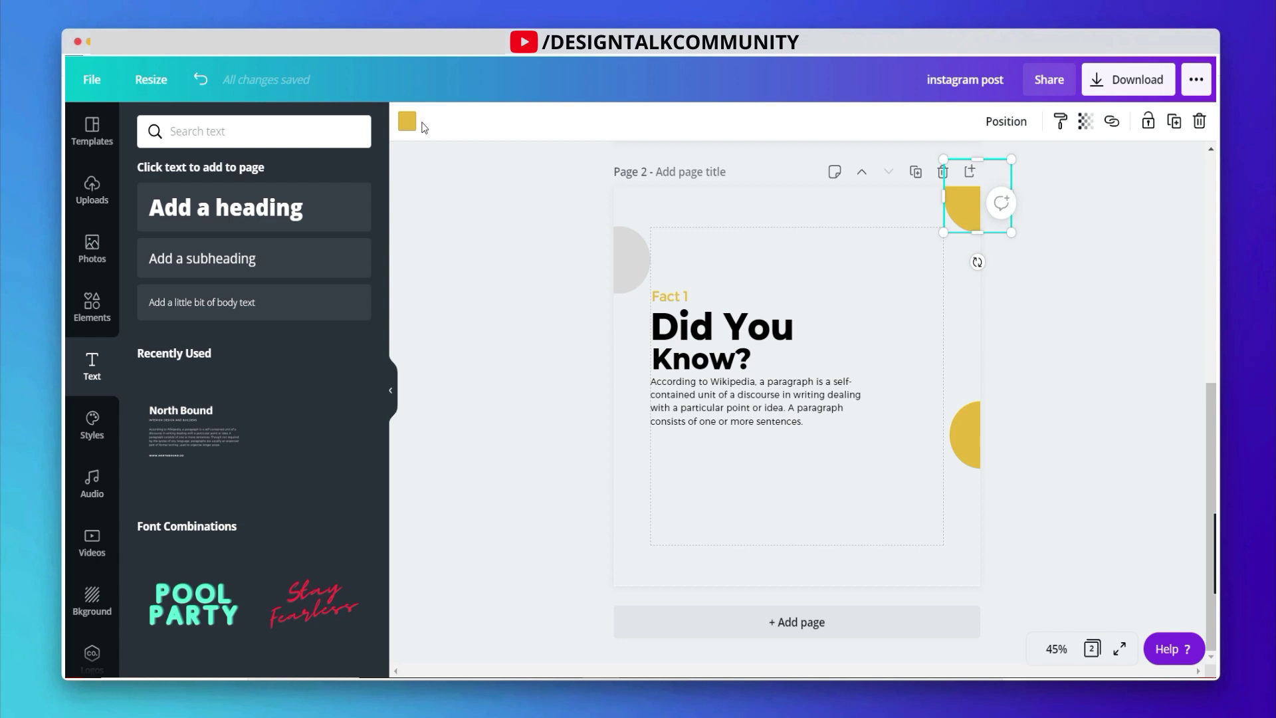
click(407, 121)
click(152, 285)
click(1129, 314)
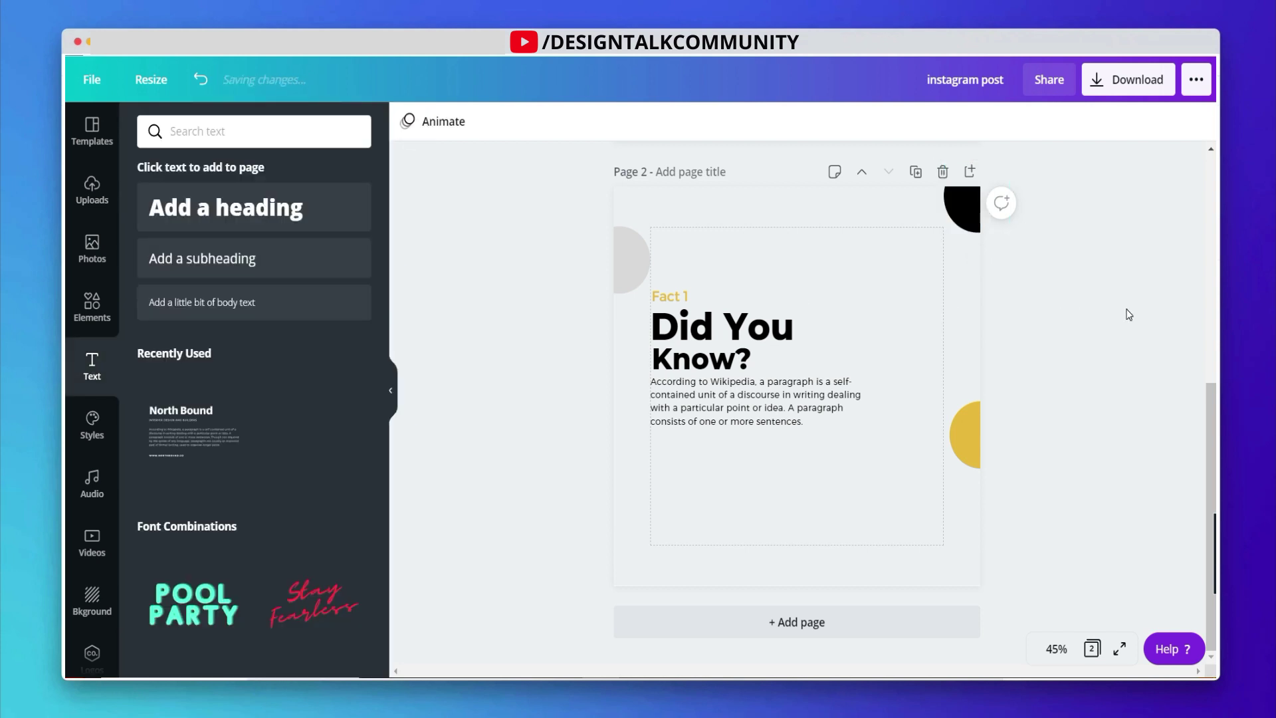
Step: Add a third page with a copy of page 2's text group, relabelled 'Fact 2'
click(873, 625)
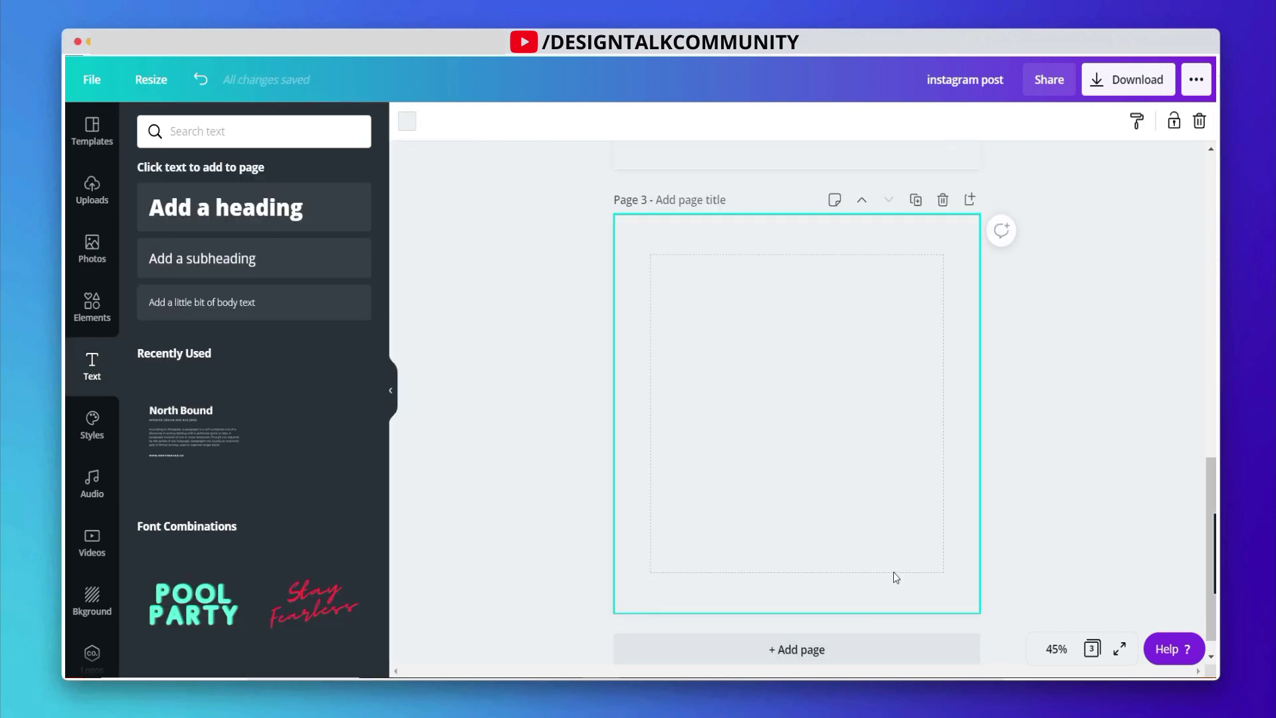
scroll(837, 505, up, 5)
drag(779, 418, 682, 210)
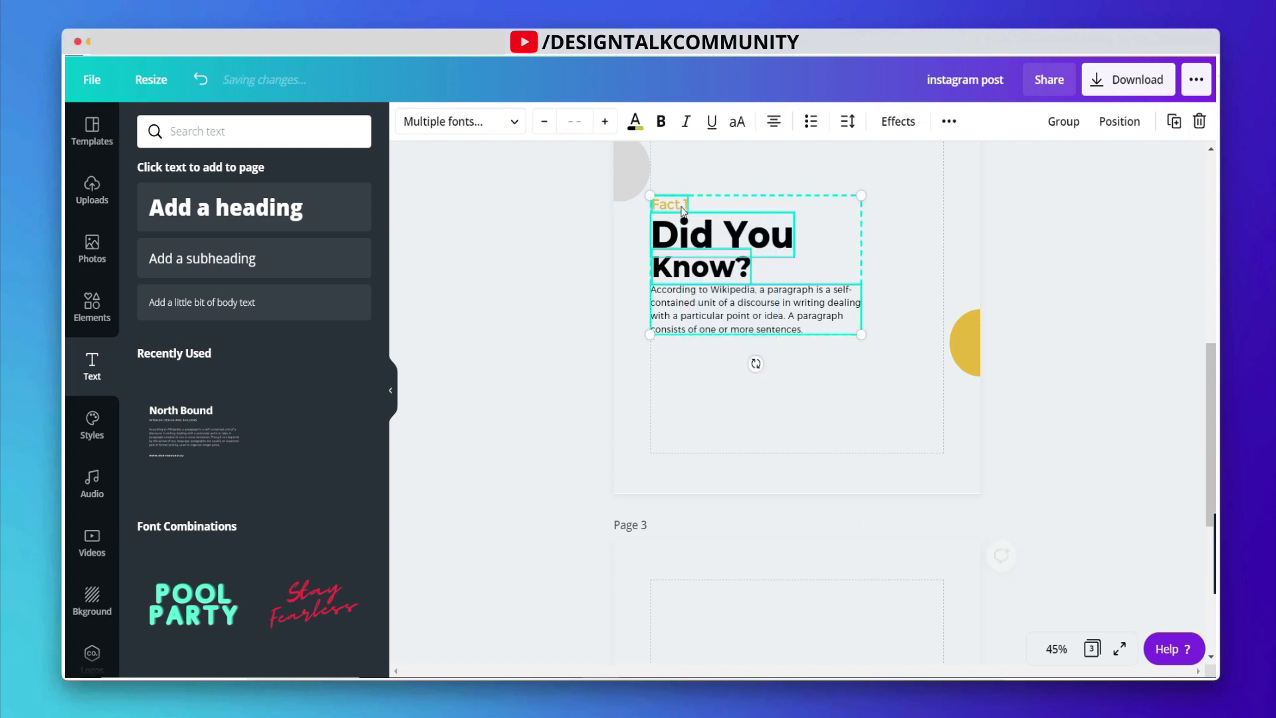
key(ctrl+c)
scroll(754, 327, down, 4)
click(684, 407)
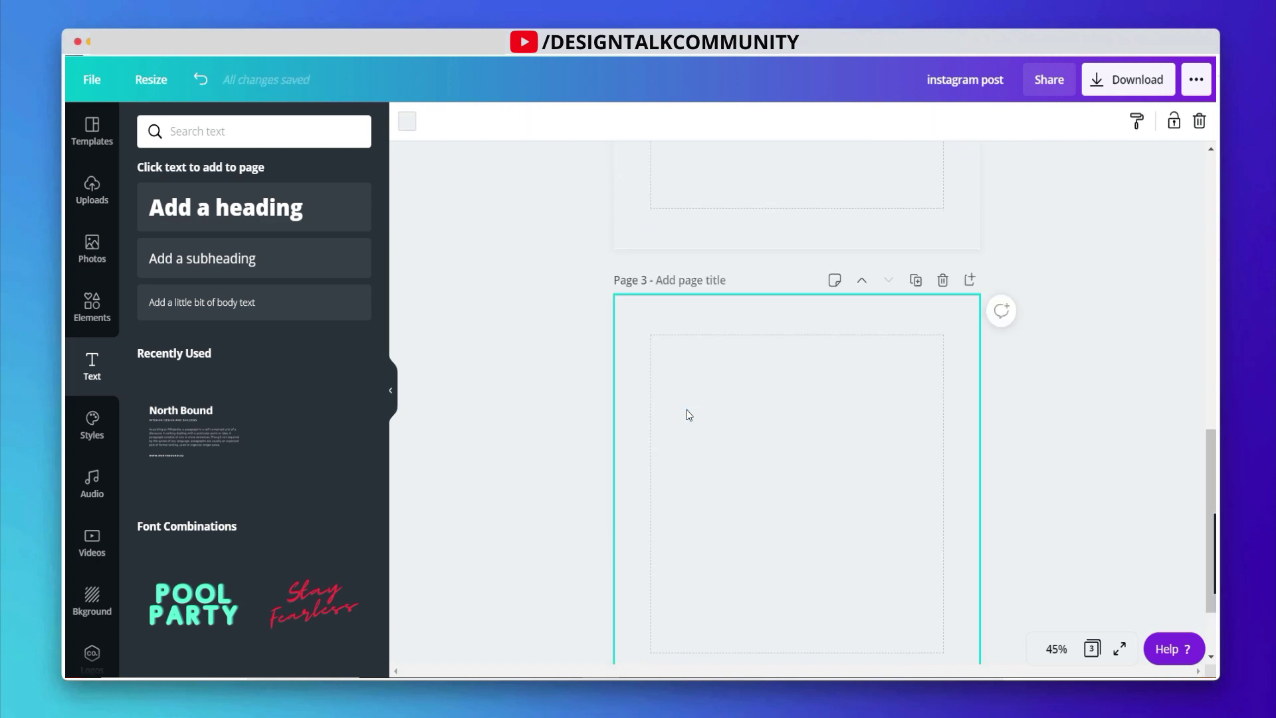
key(ctrl+v)
click(621, 447)
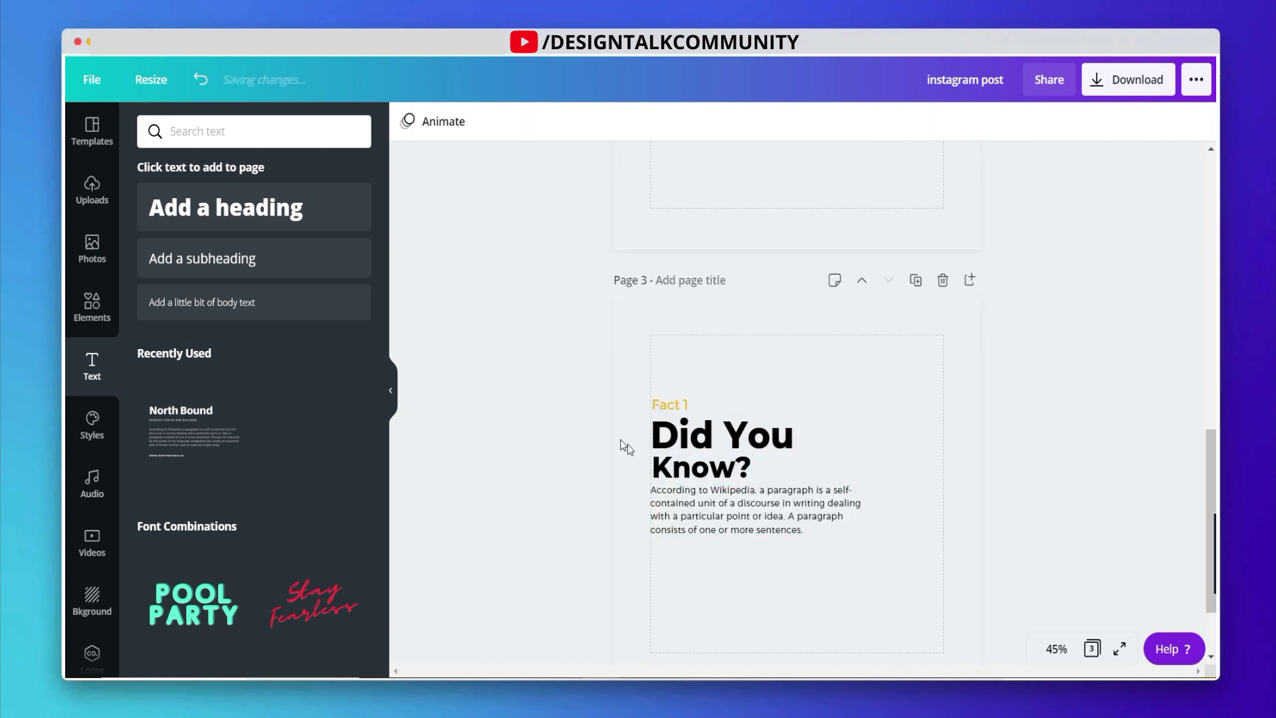
click(686, 404)
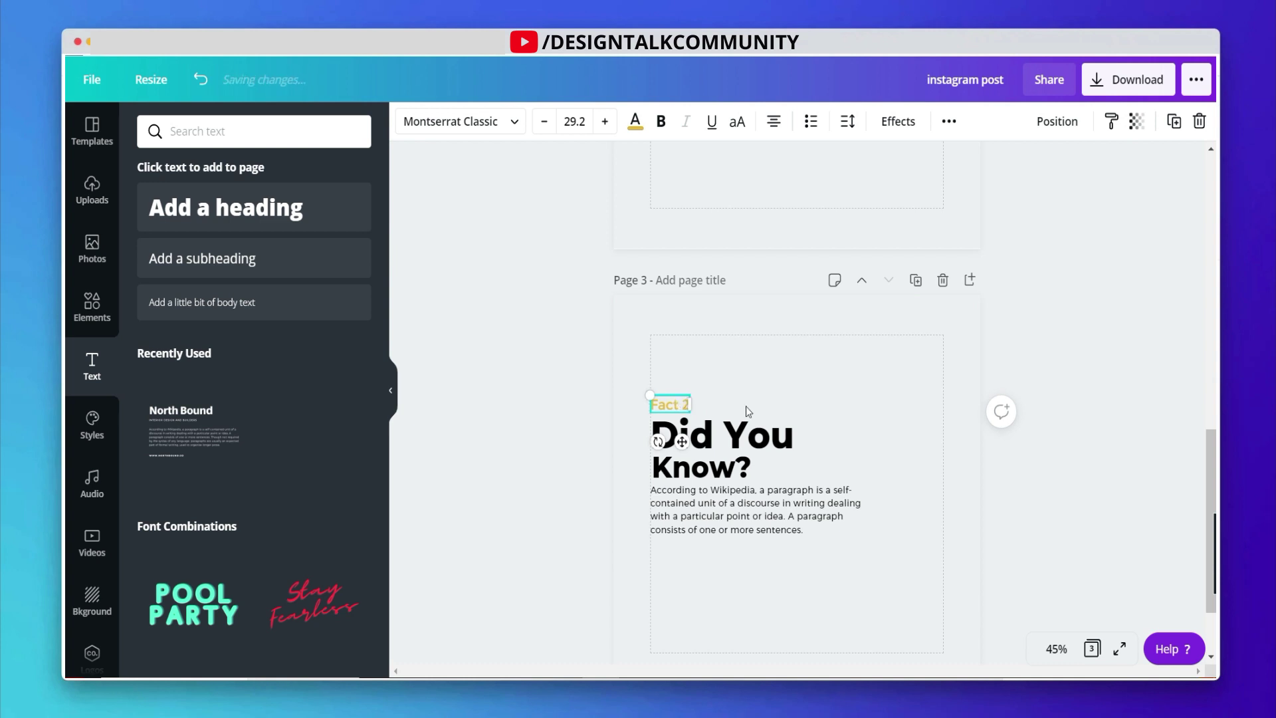
click(831, 382)
Step: Copy the yellow half-circle from page 2 onto page 3
scroll(864, 345, up, 3)
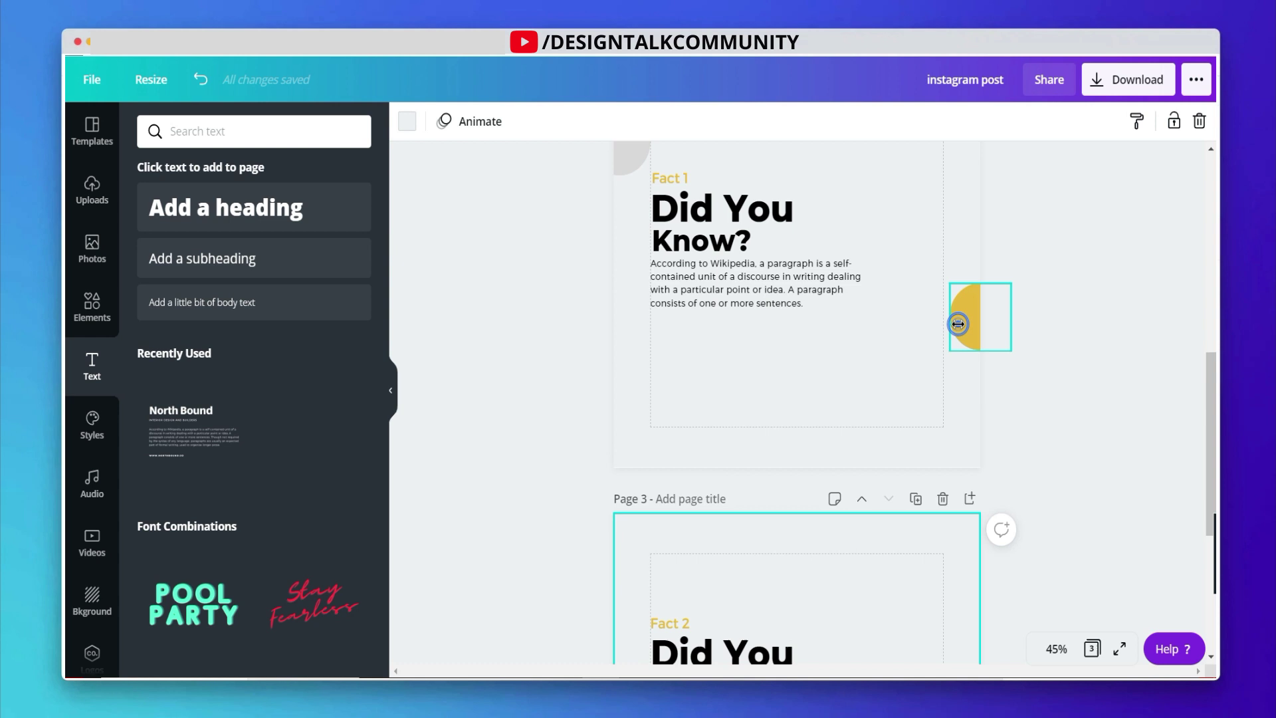
click(957, 324)
key(ctrl+c)
scroll(931, 465, down, 5)
click(922, 513)
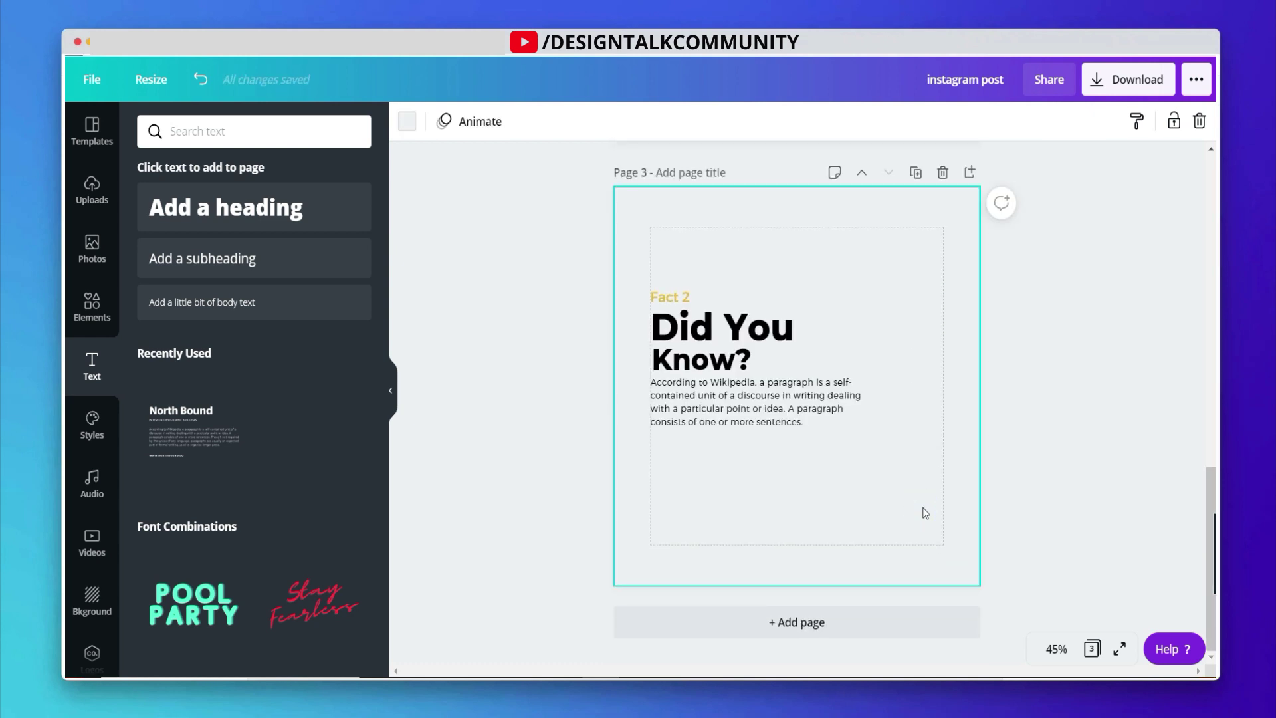
key(ctrl+v)
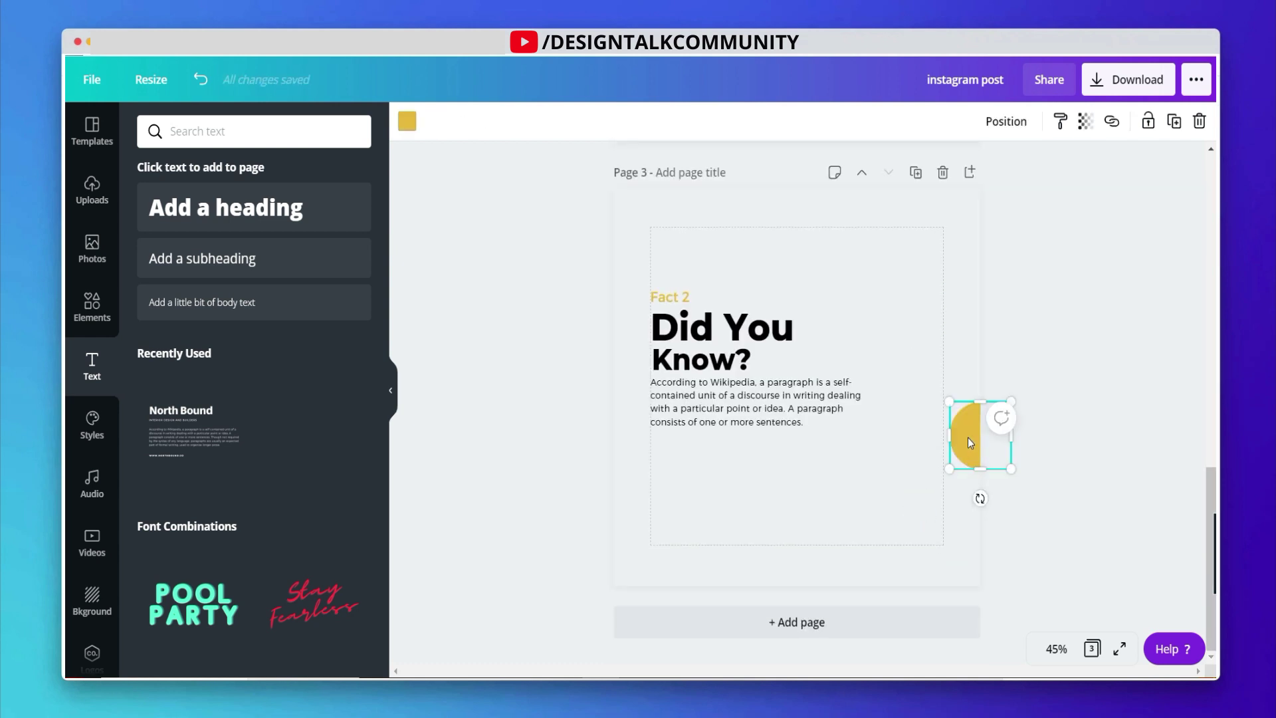
Step: Move the yellow half-circle to page 3's left edge and delete the right-edge one
drag(971, 446, 607, 444)
click(966, 439)
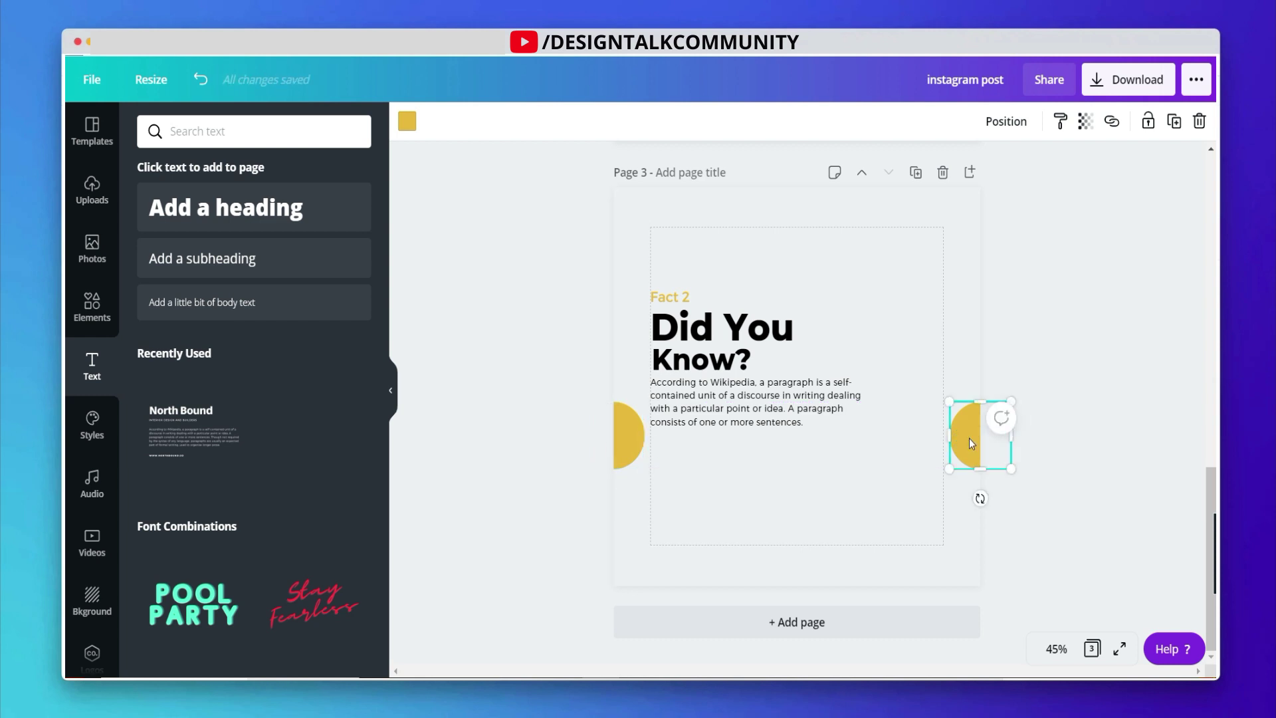
key(Delete)
Step: Copy page 2's black quarter-circle into page 3's top-left corner and delete the extra copy
scroll(948, 257, up, 8)
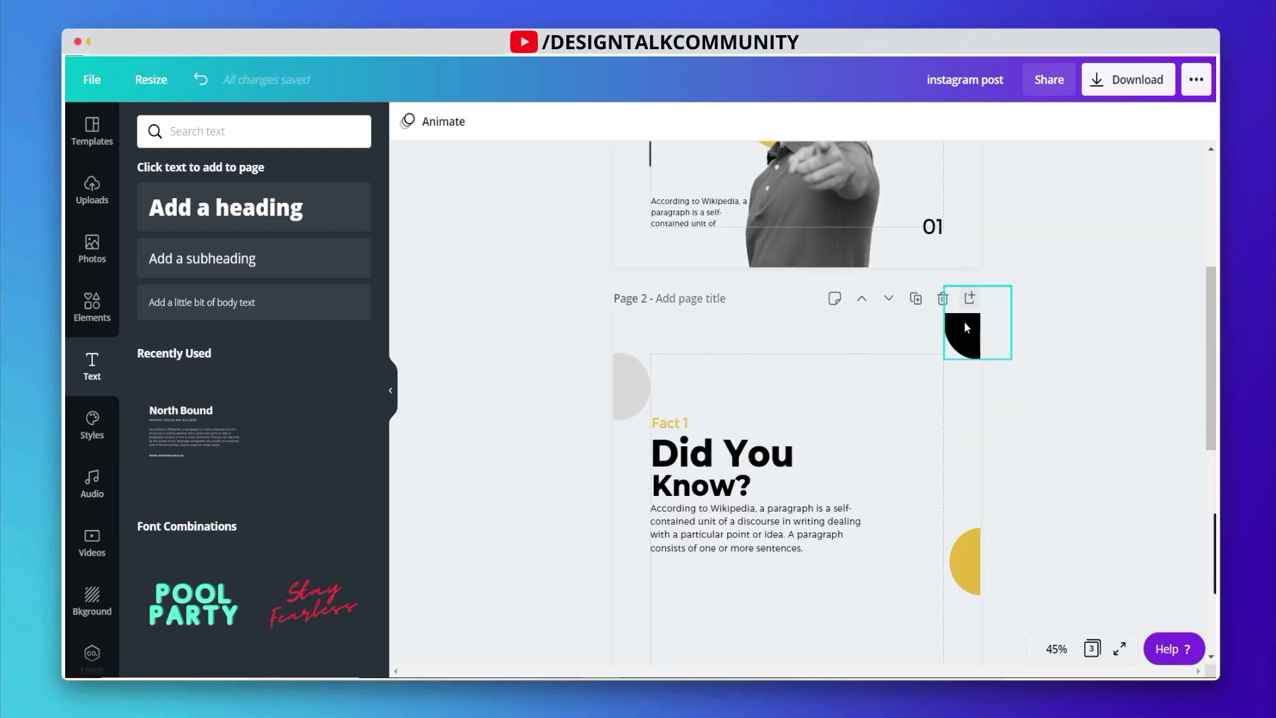
click(965, 326)
key(ctrl+c)
scroll(964, 320, down, 5)
click(914, 456)
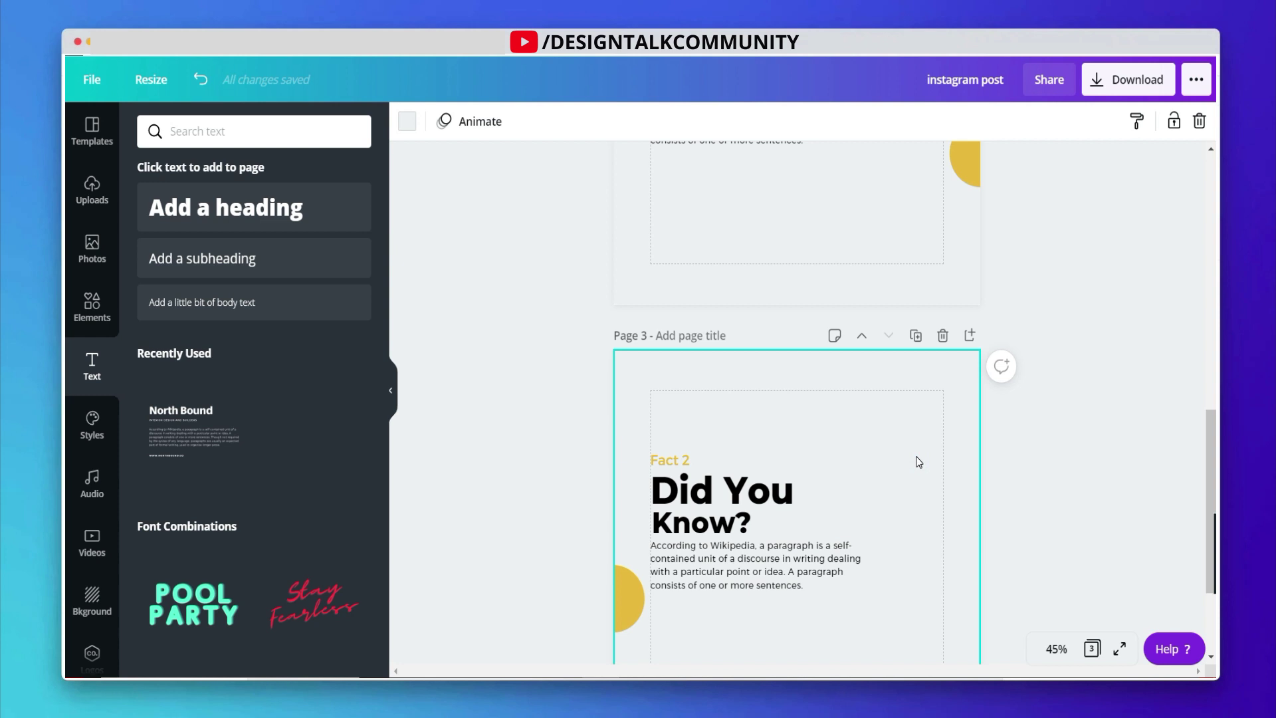
key(ctrl+v)
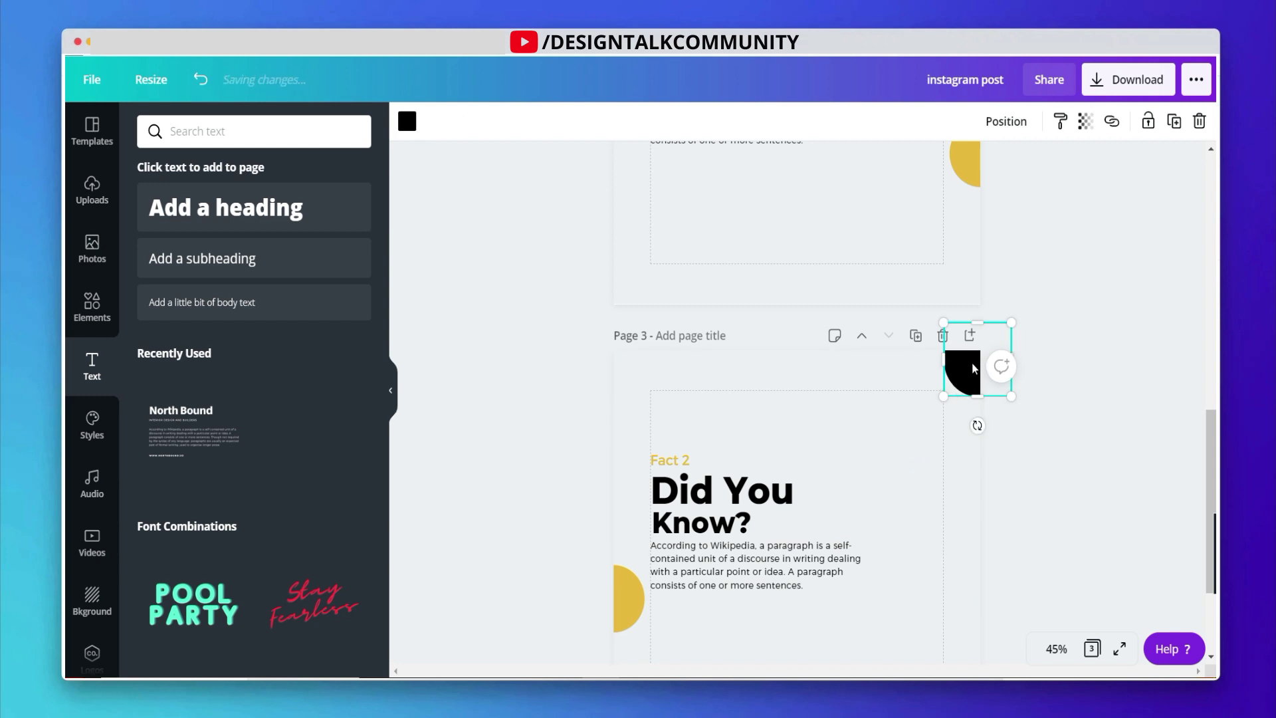
drag(972, 363, 605, 359)
click(964, 375)
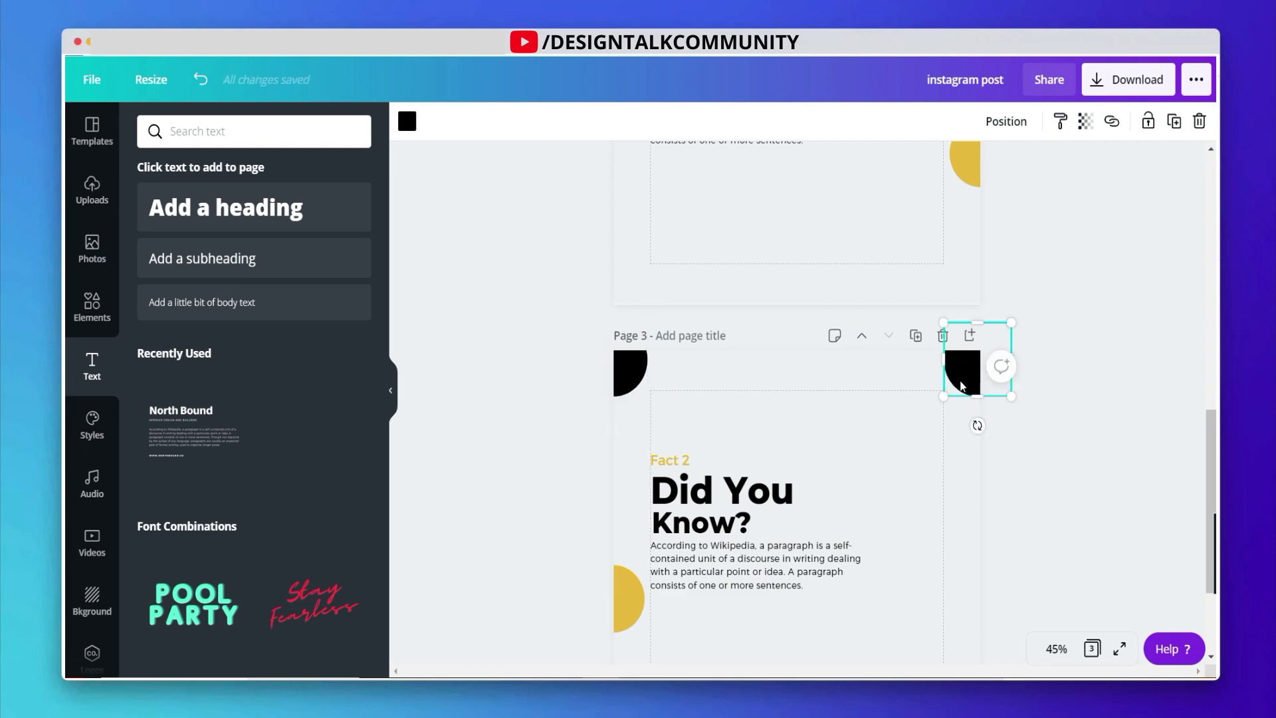
key(Delete)
scroll(1009, 449, down, 3)
scroll(1010, 450, up, 15)
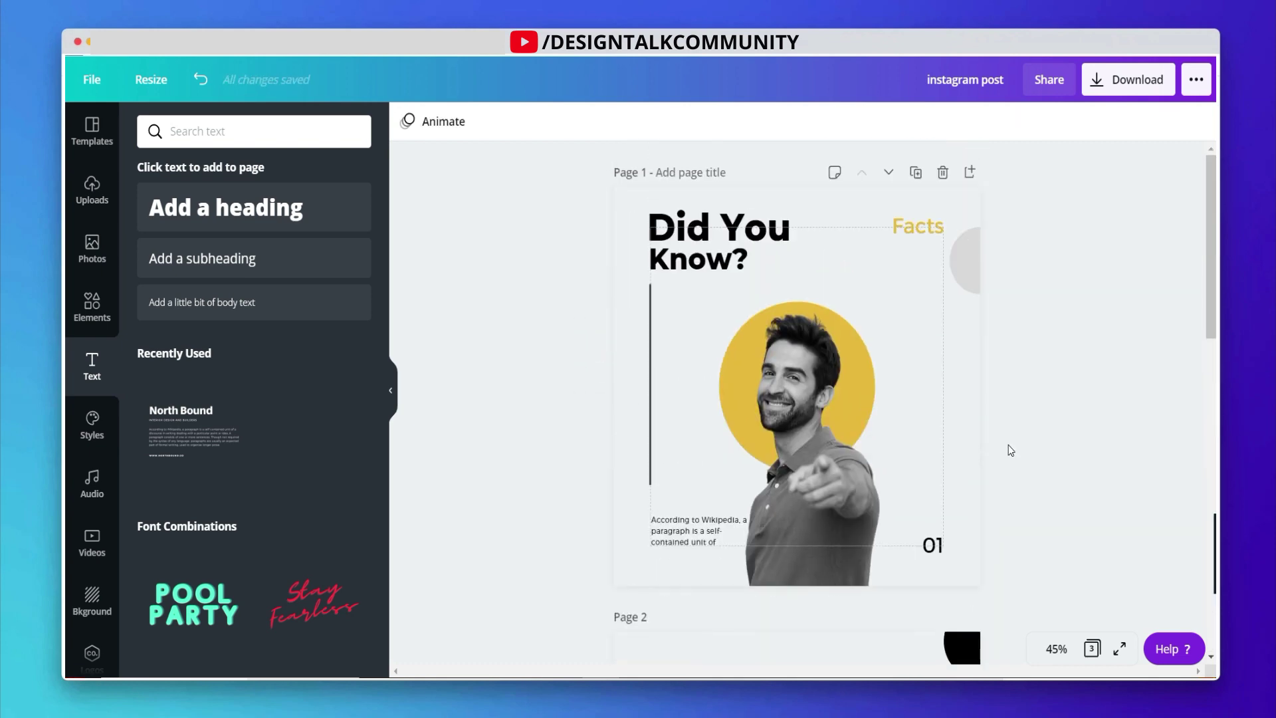
Step: Duplicate the Fact 1 page and select the label on the duplicate
scroll(1006, 447, down, 10)
scroll(977, 365, up, 4)
click(916, 290)
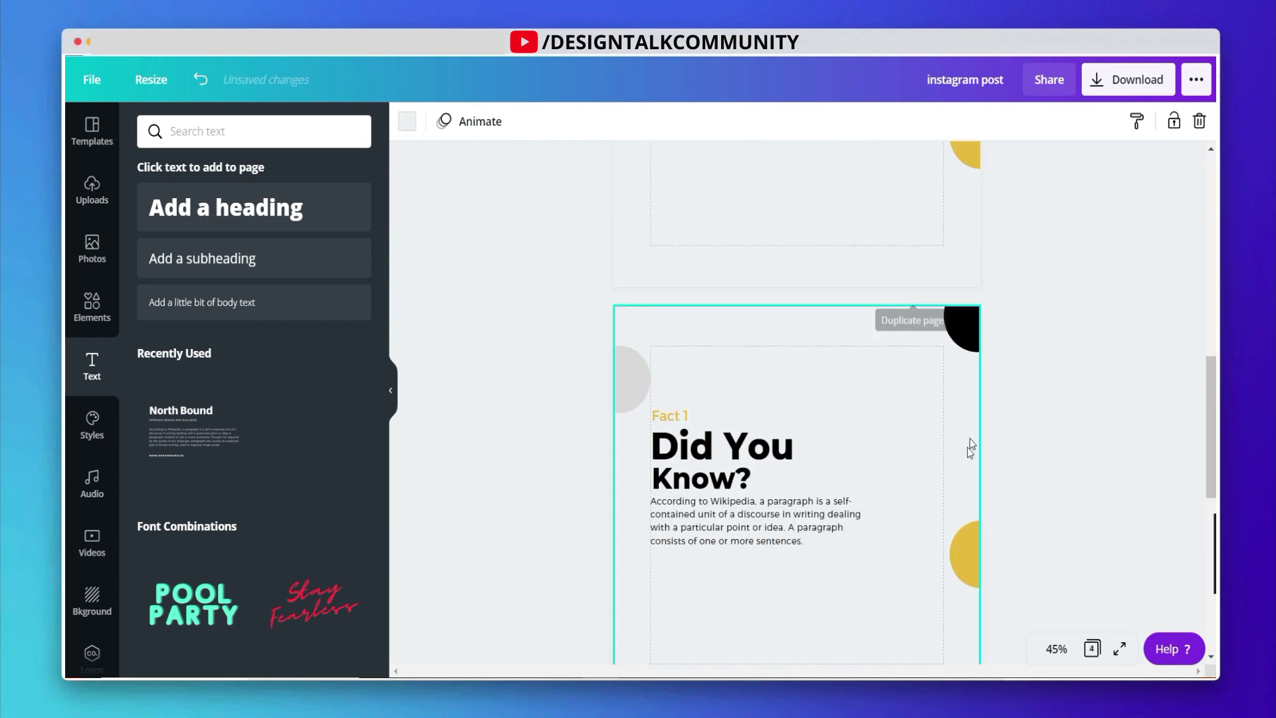
scroll(963, 468, up, 1)
scroll(917, 415, down, 4)
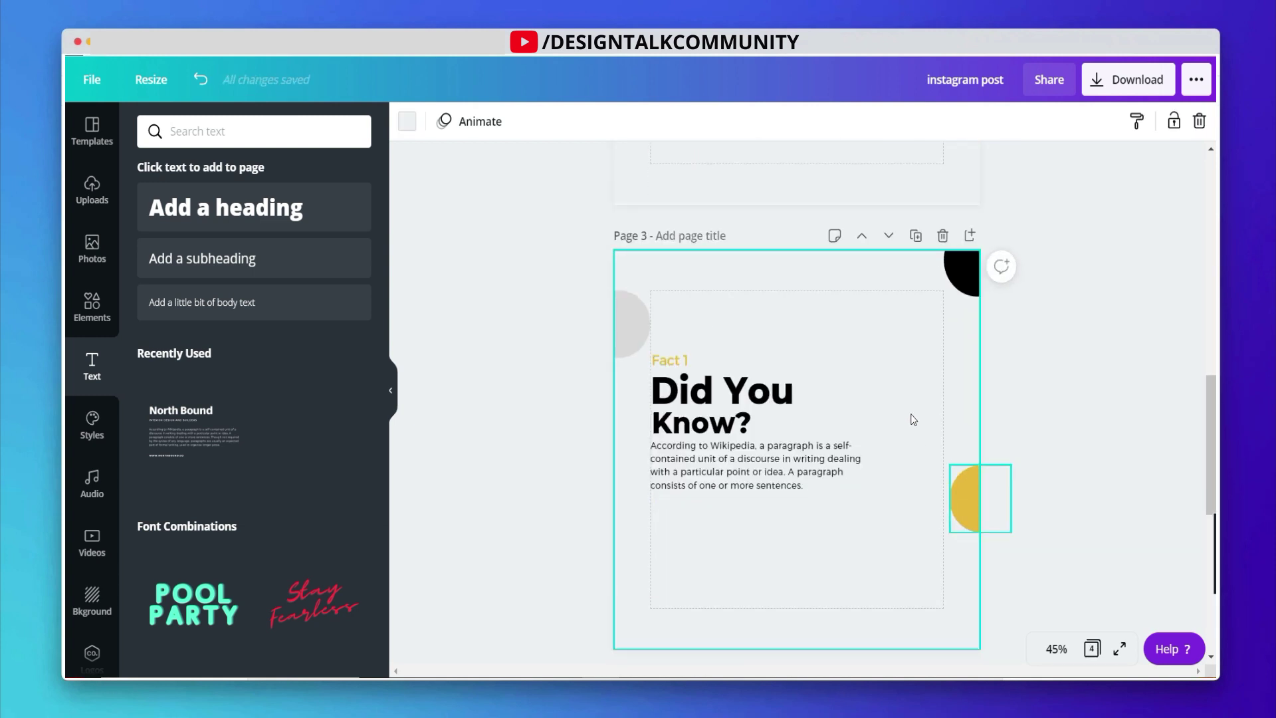
click(670, 360)
scroll(992, 434, down, 5)
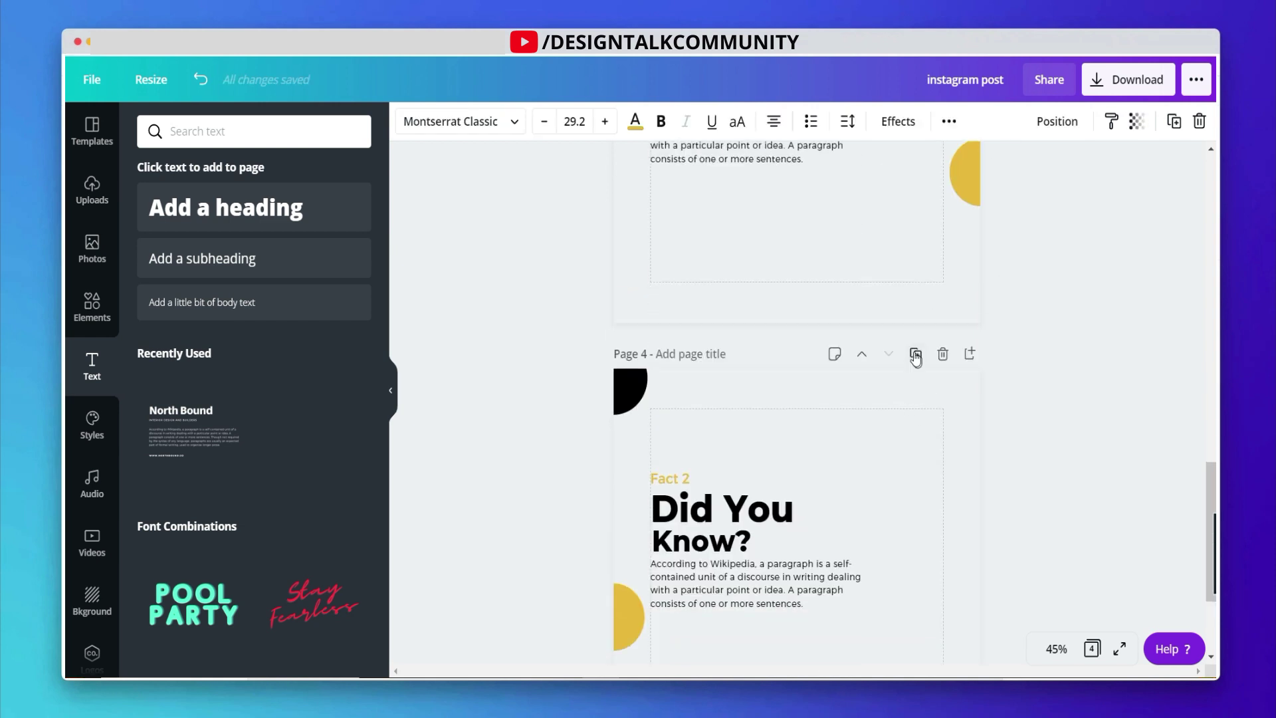
Step: Move the Fact 2 page above the duplicate and relabel the duplicate 'Fact 3'
click(862, 353)
click(684, 474)
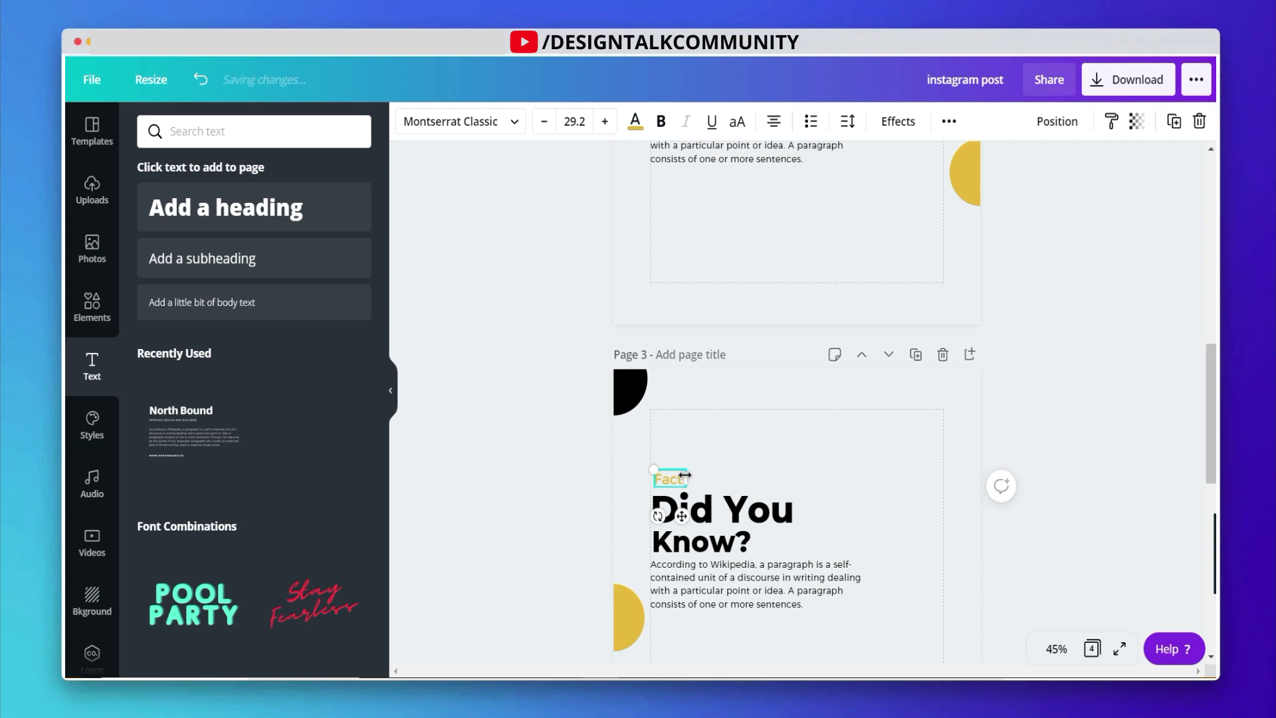
click(825, 440)
scroll(824, 440, down, 6)
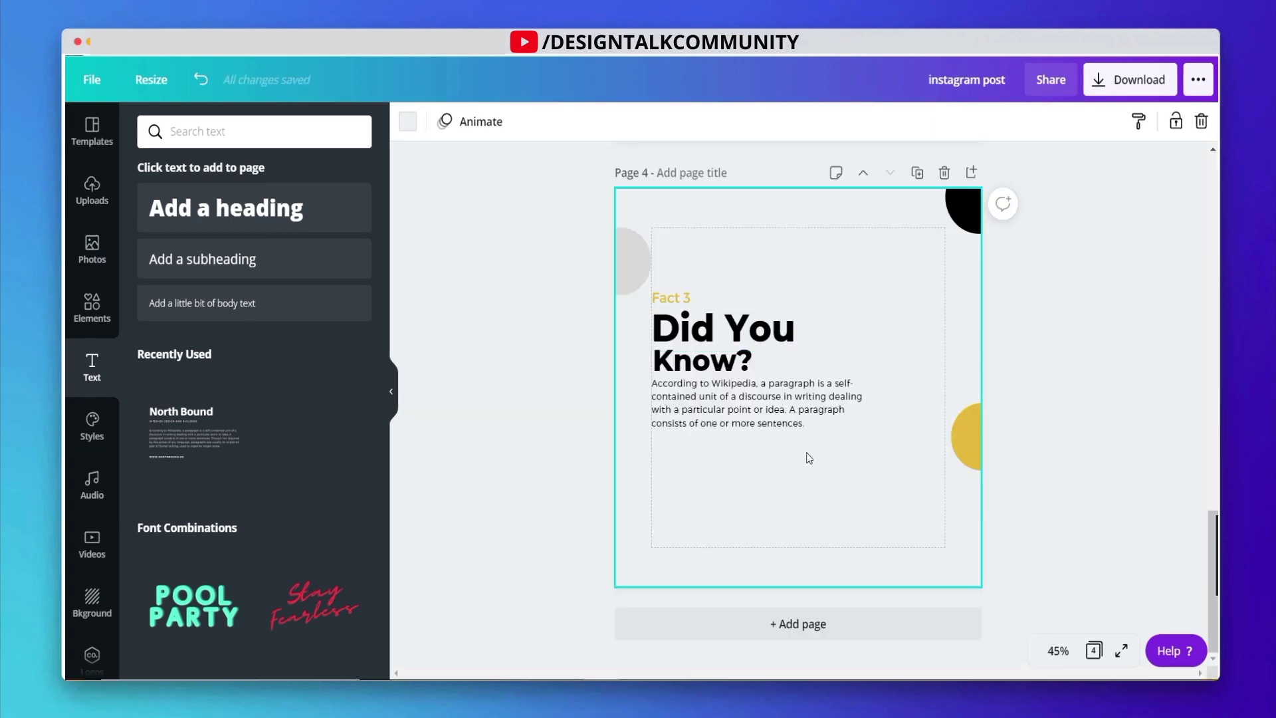
scroll(827, 485, up, 3)
scroll(827, 486, up, 15)
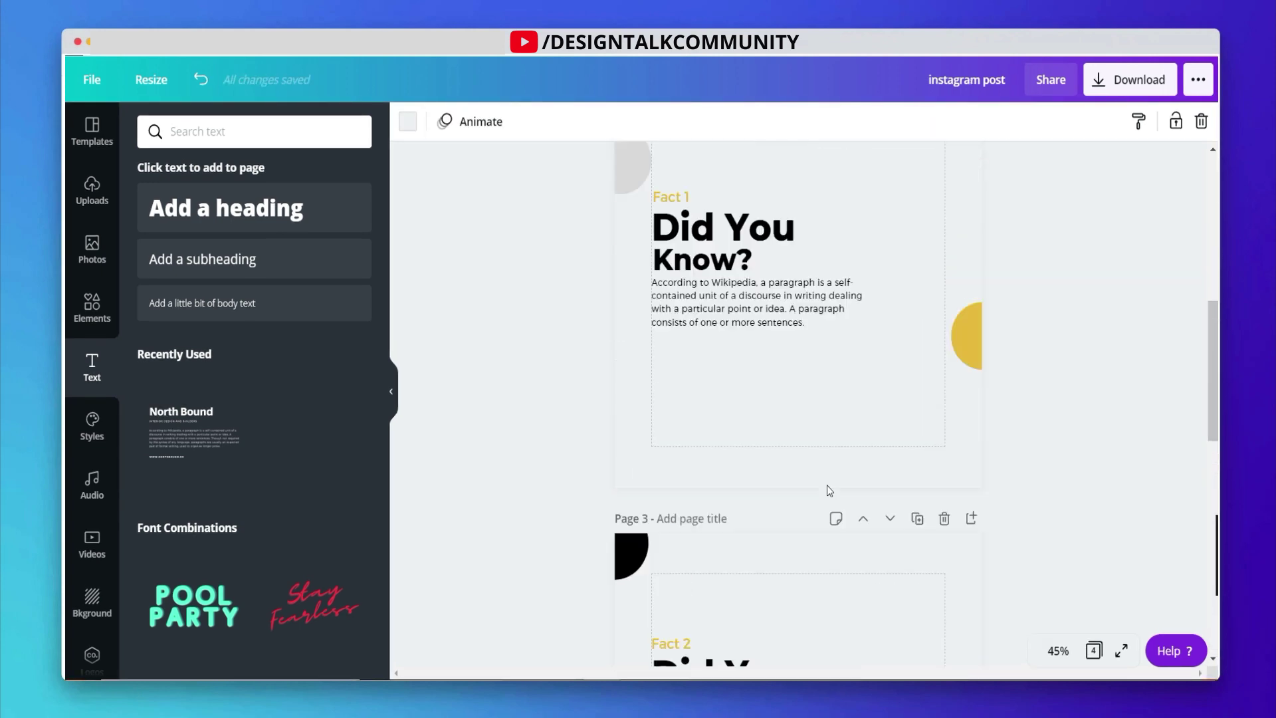